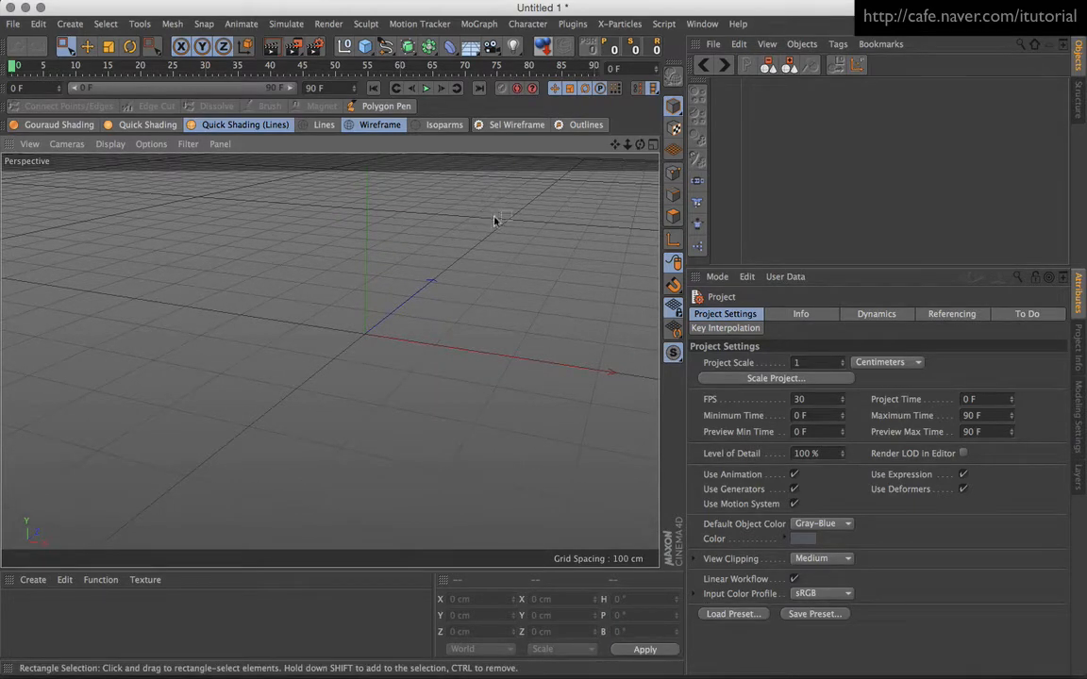
Add a cube, scale it down uniformly to about 39 cm per side, and display its coordinates.
click(365, 46)
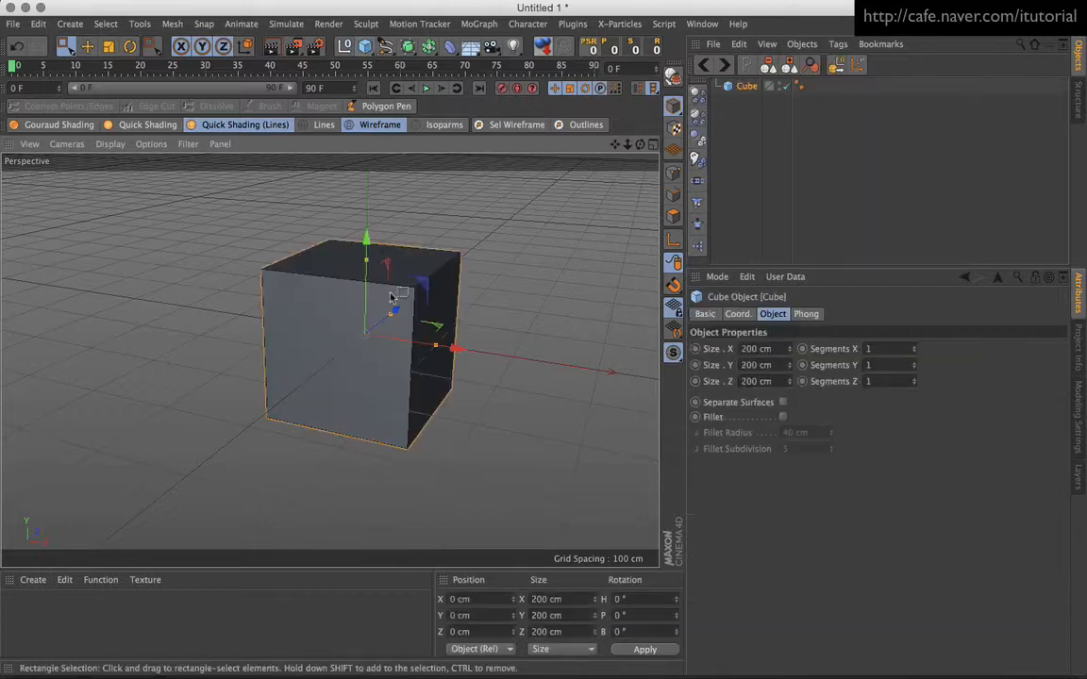
click(107, 47)
mouse_move(454, 350)
mouse_down()
mouse_move(432, 364)
mouse_move(472, 298)
mouse_move(455, 322)
mouse_move(460, 344)
mouse_move(480, 342)
mouse_move(449, 365)
mouse_up()
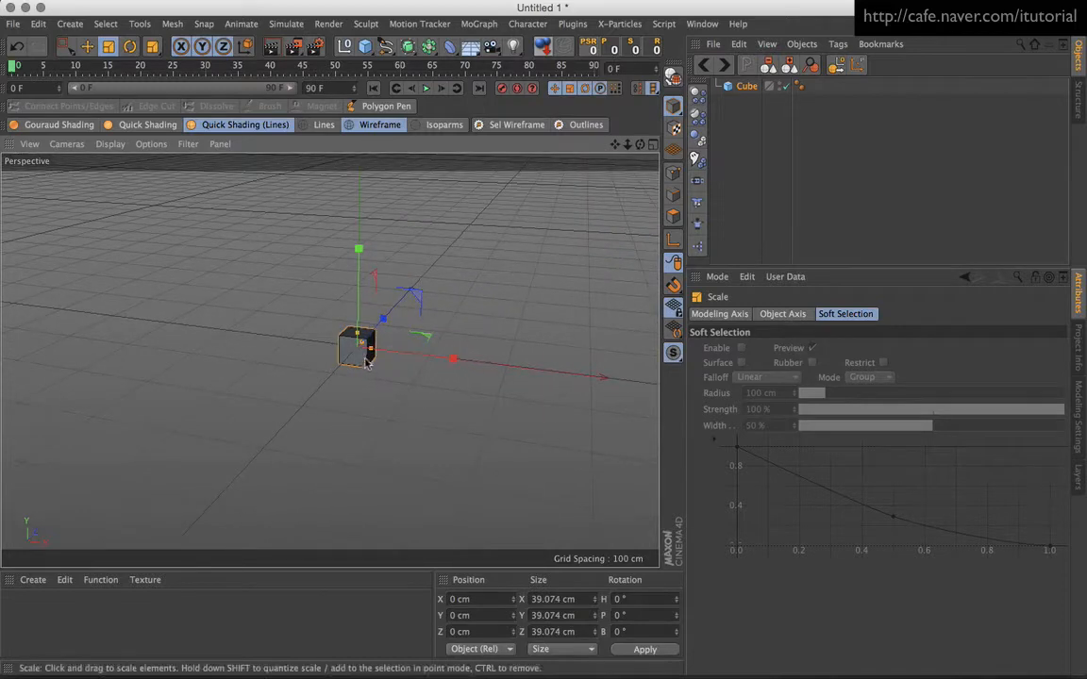
click(743, 87)
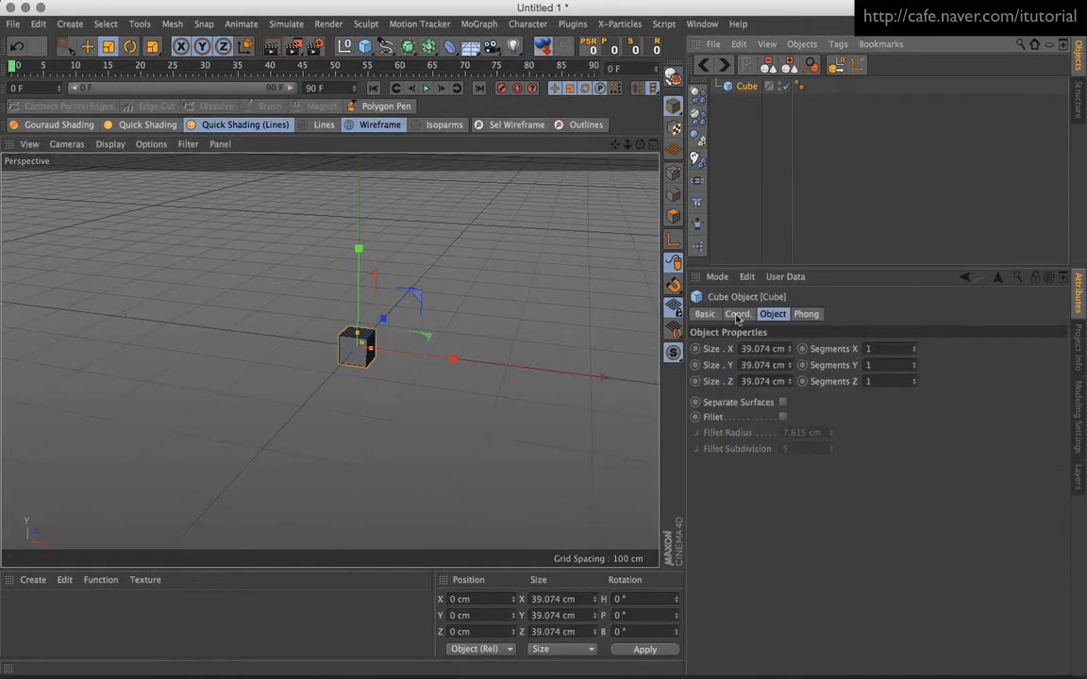
click(737, 314)
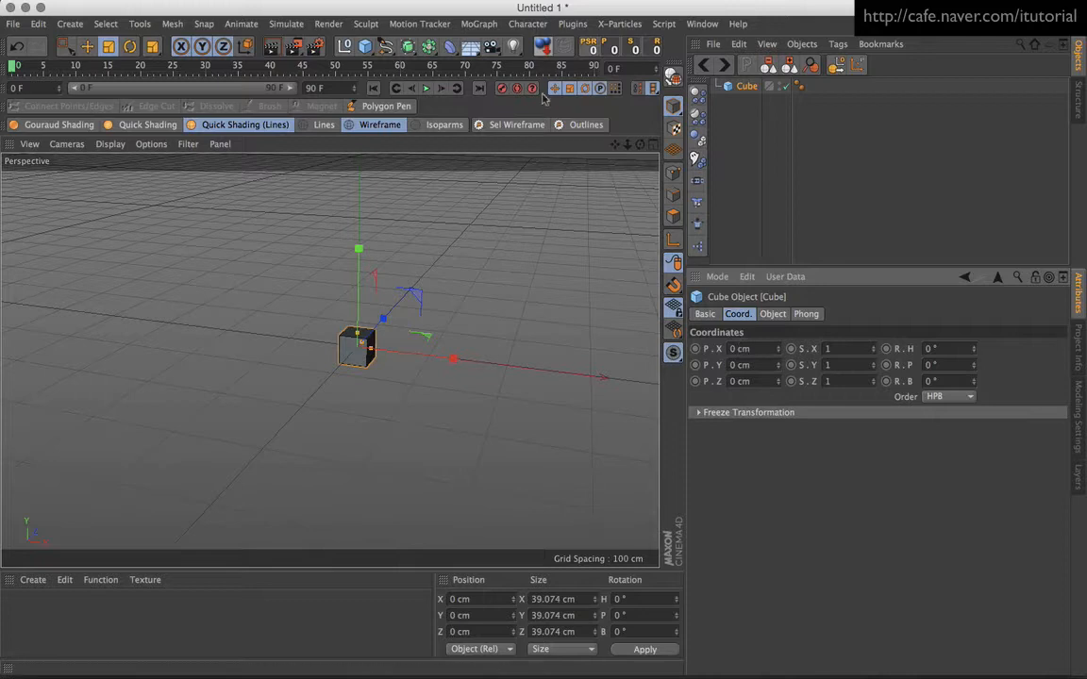
Add a null object, move it along the X axis to -200 cm, and display its coordinates.
click(344, 46)
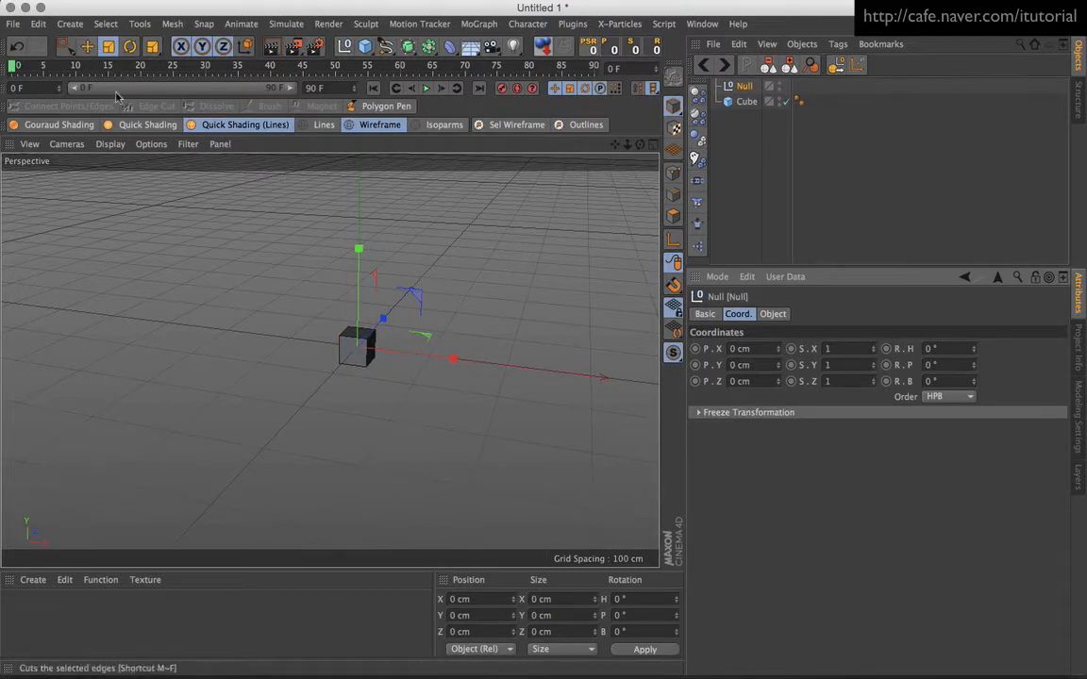
key(e)
drag(445, 363, 310, 347)
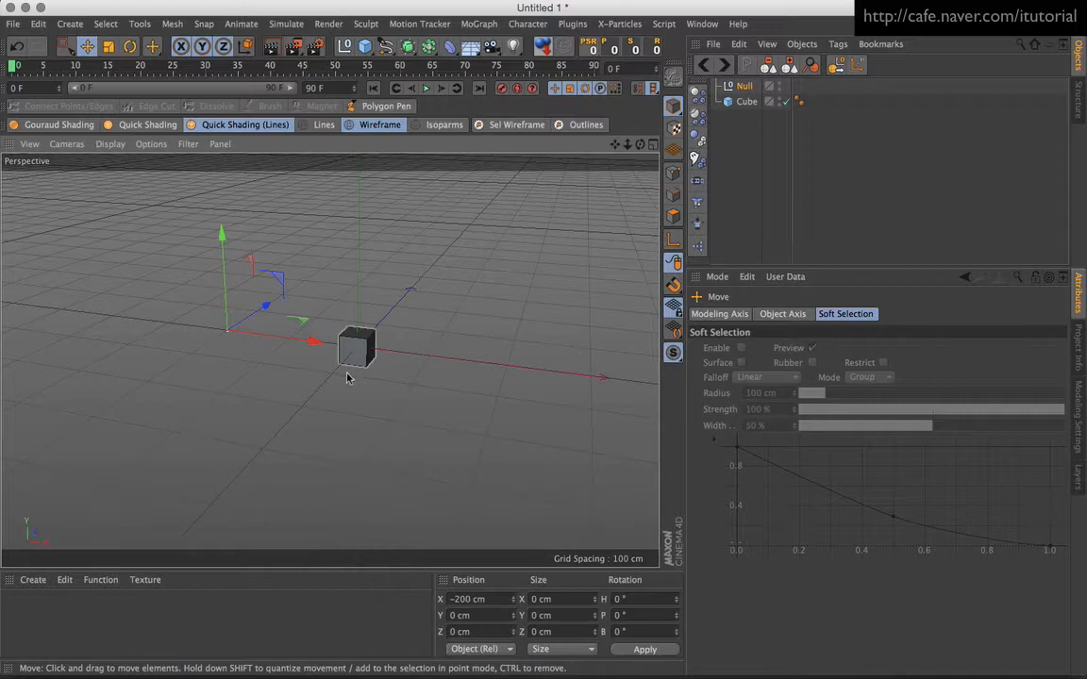
click(745, 117)
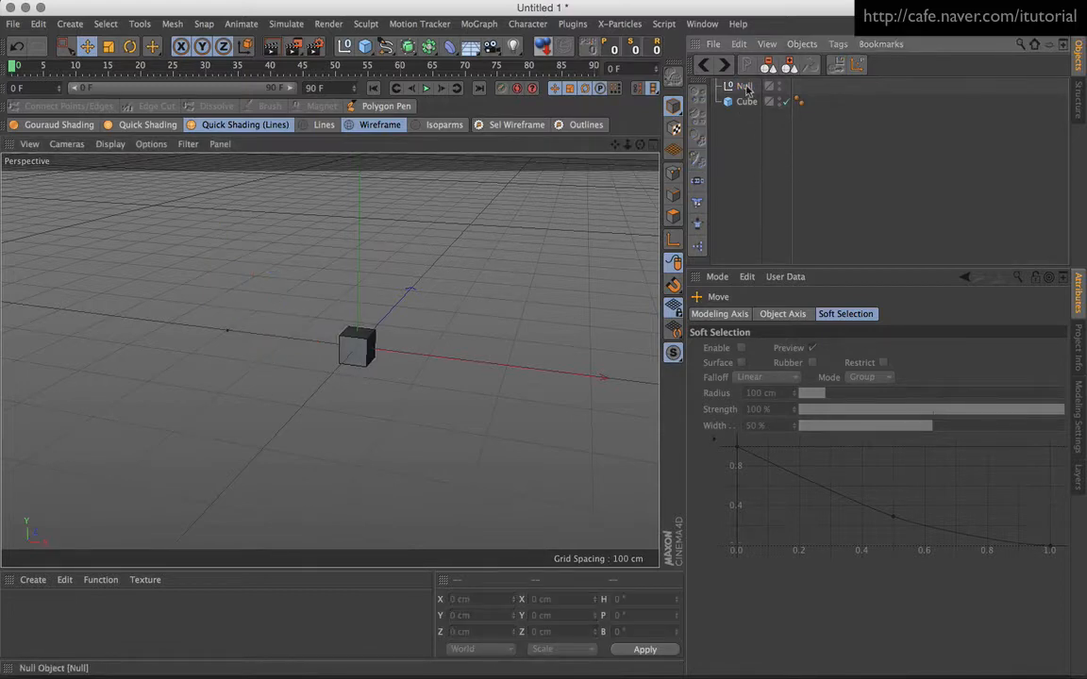
click(745, 87)
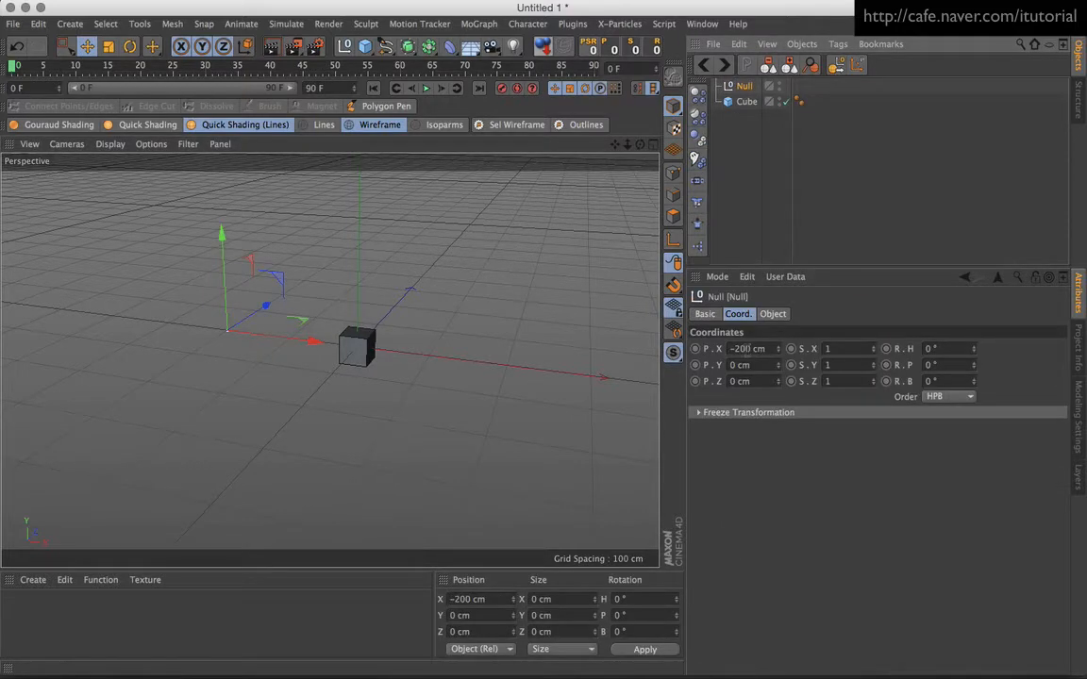
Add an XPresso tag to the cube and bring the cube into its graph as a node.
click(746, 101)
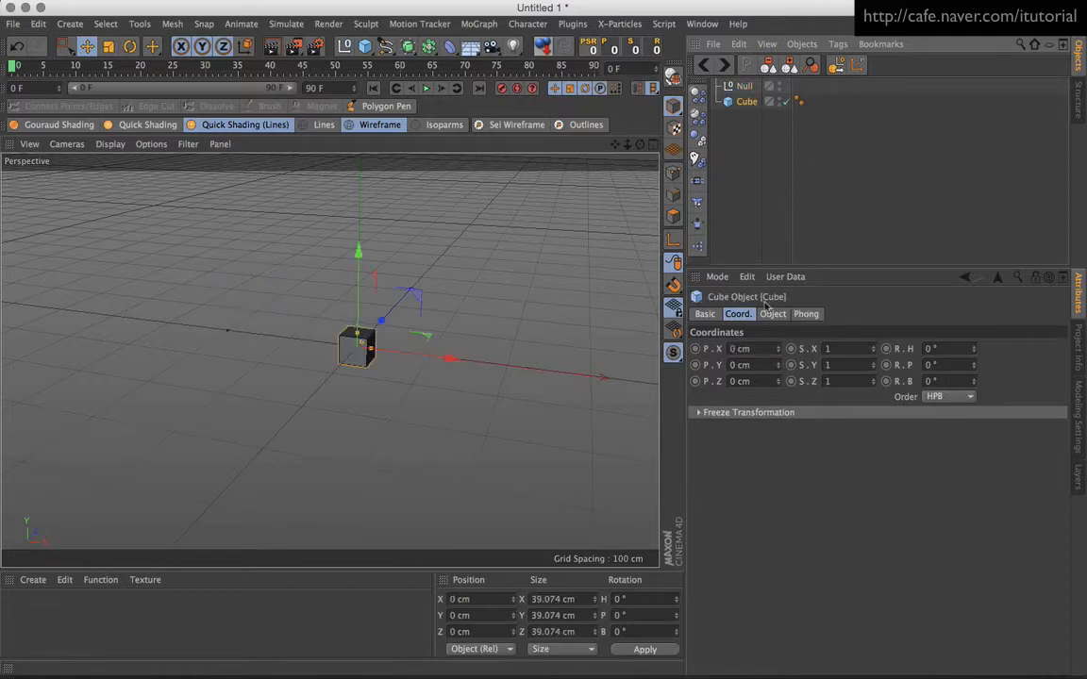
click(739, 116)
click(746, 102)
double_click(799, 102)
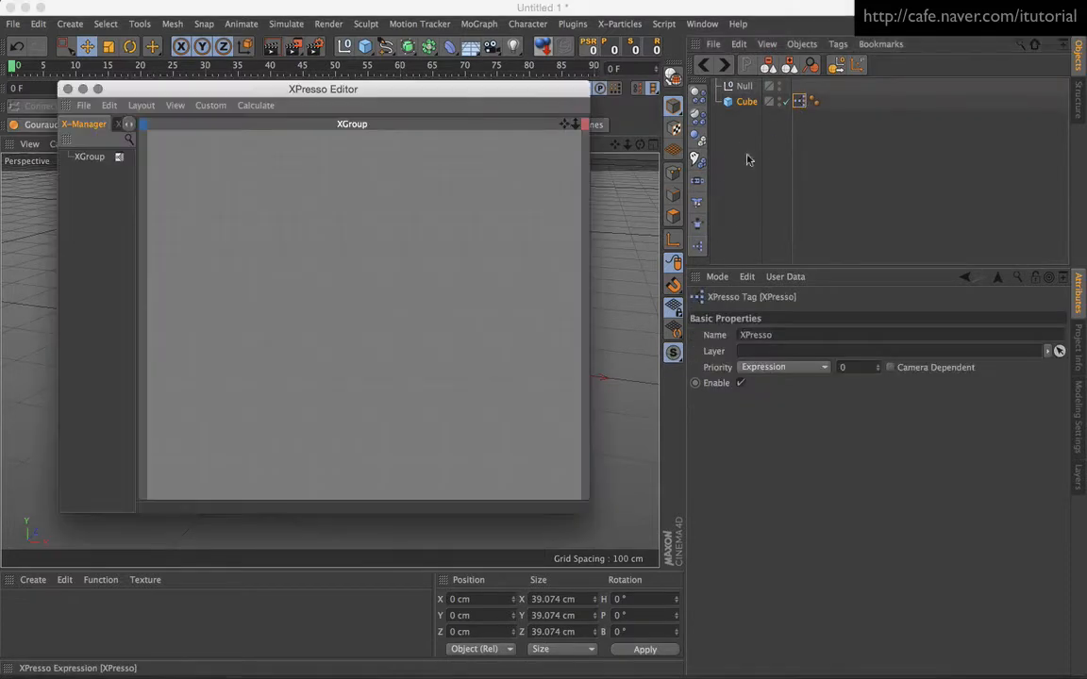
drag(451, 87, 682, 240)
drag(746, 102, 492, 301)
drag(529, 244, 477, 340)
Add a Result node from the general XPresso nodes beside the Cube node and enlarge it.
right_click(547, 407)
mouse_move(575, 412)
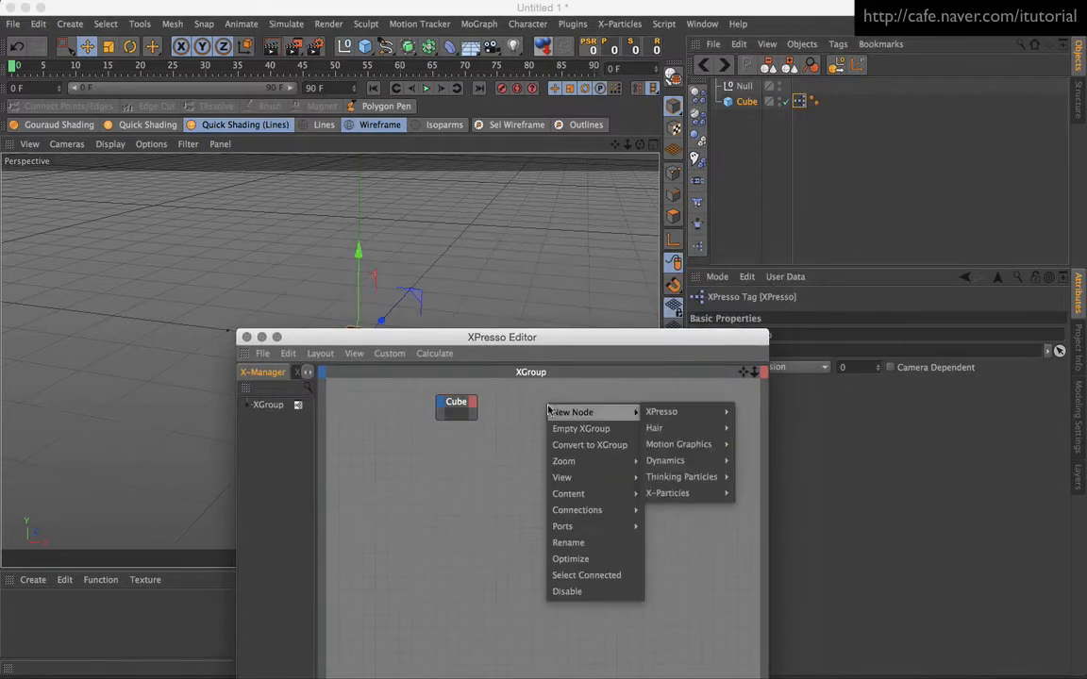
mouse_move(665, 411)
mouse_move(755, 412)
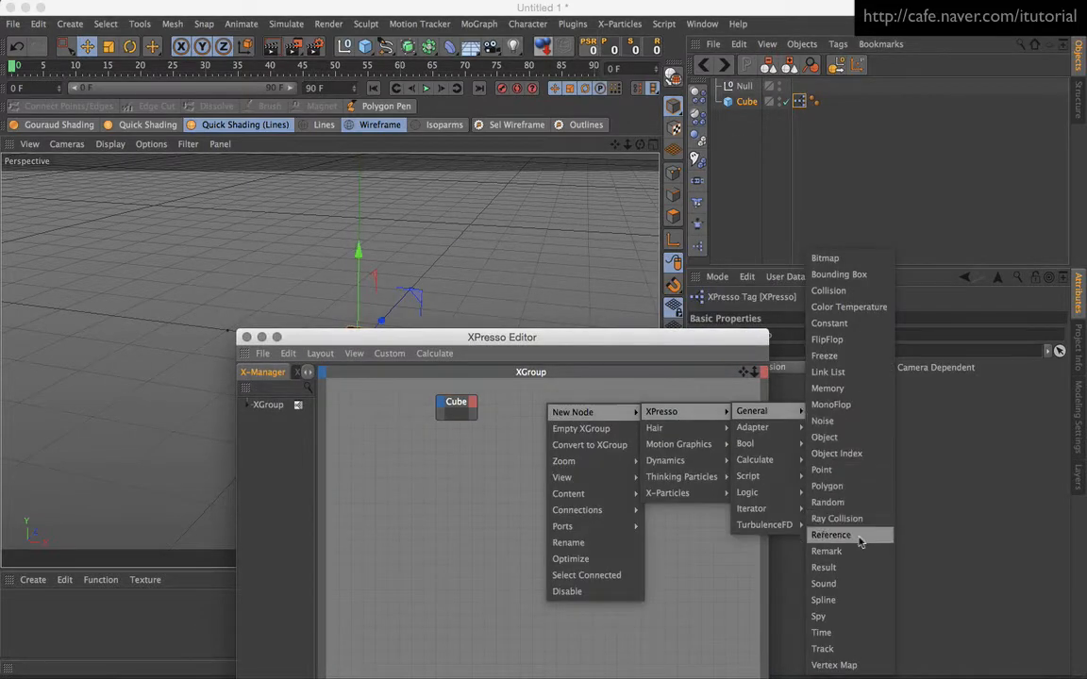
click(823, 567)
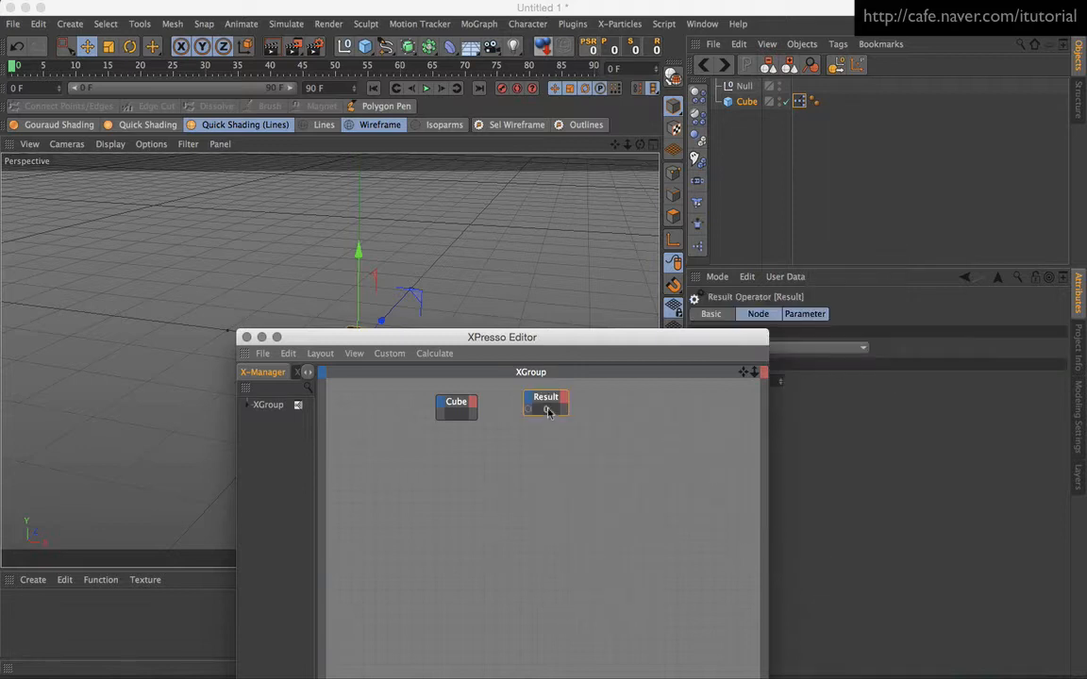
drag(544, 398, 638, 456)
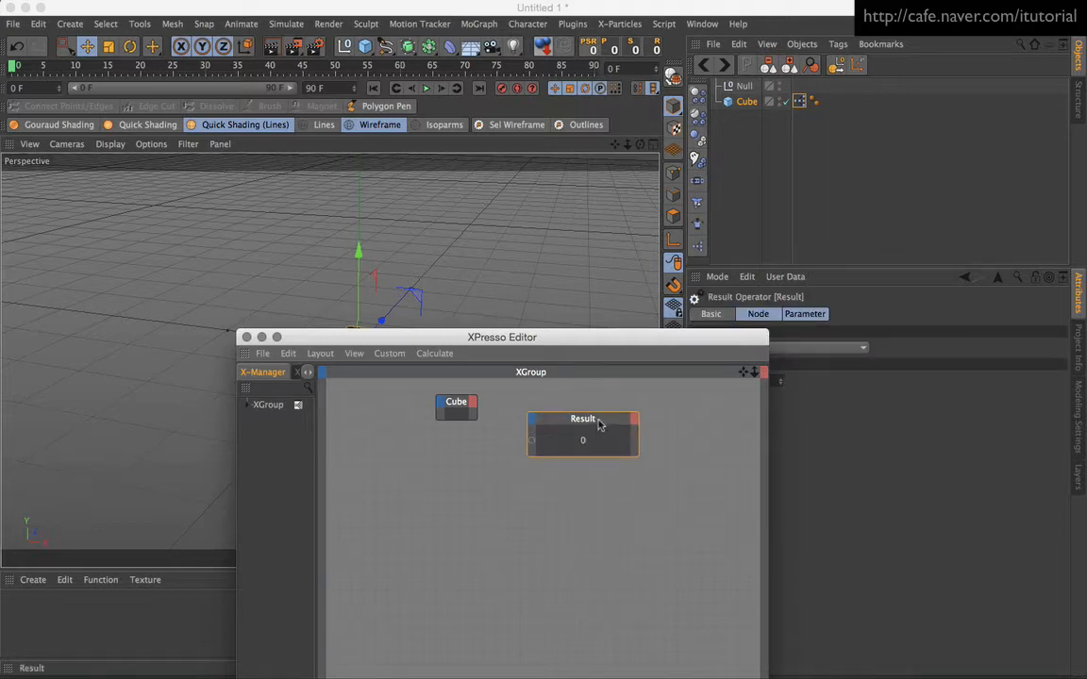
Set the Result node's data type to Vector.
drag(716, 337, 645, 368)
click(809, 348)
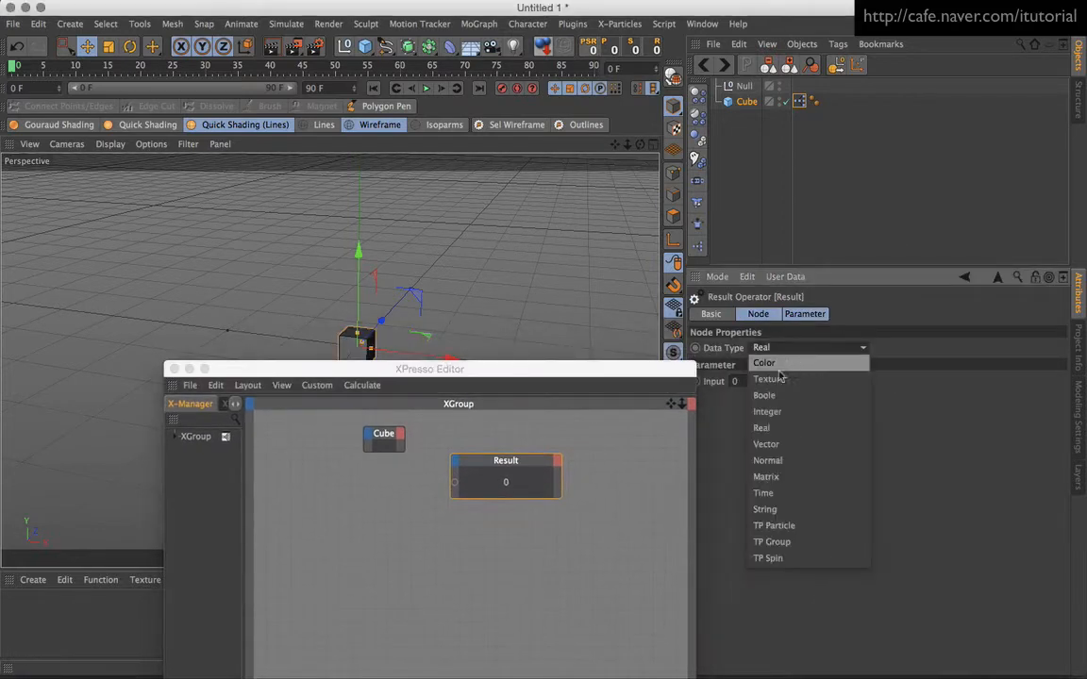
click(792, 445)
drag(596, 370, 690, 341)
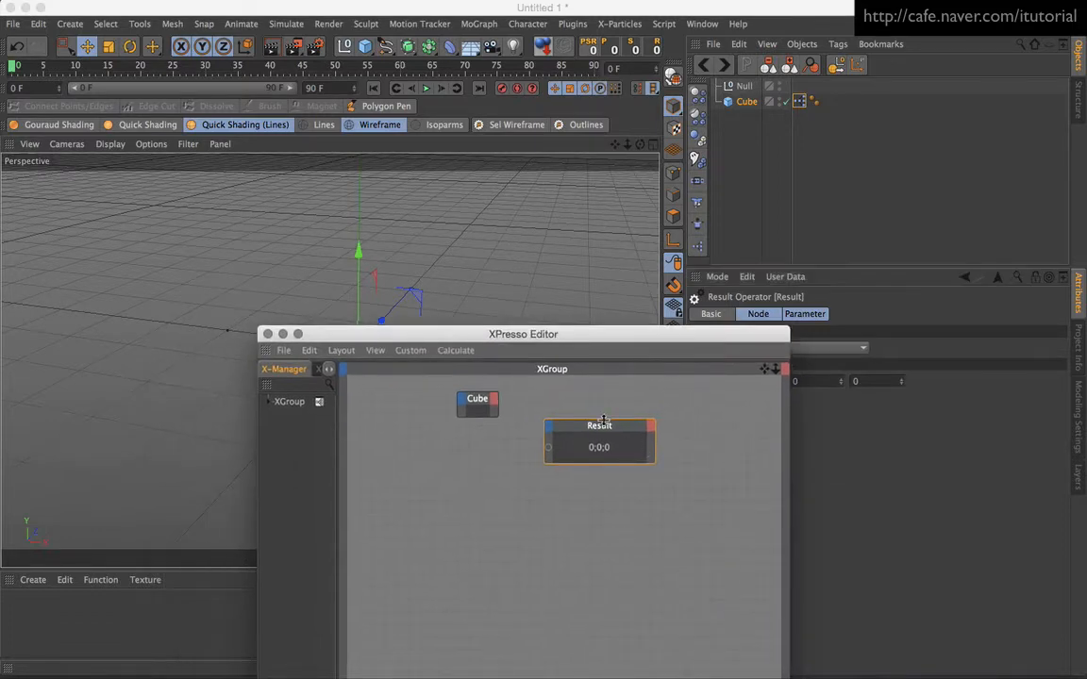
Space out and enlarge the nodes, and add Position and Global Position output ports to the Cube node.
drag(603, 421, 658, 409)
drag(478, 399, 483, 460)
right_click(479, 416)
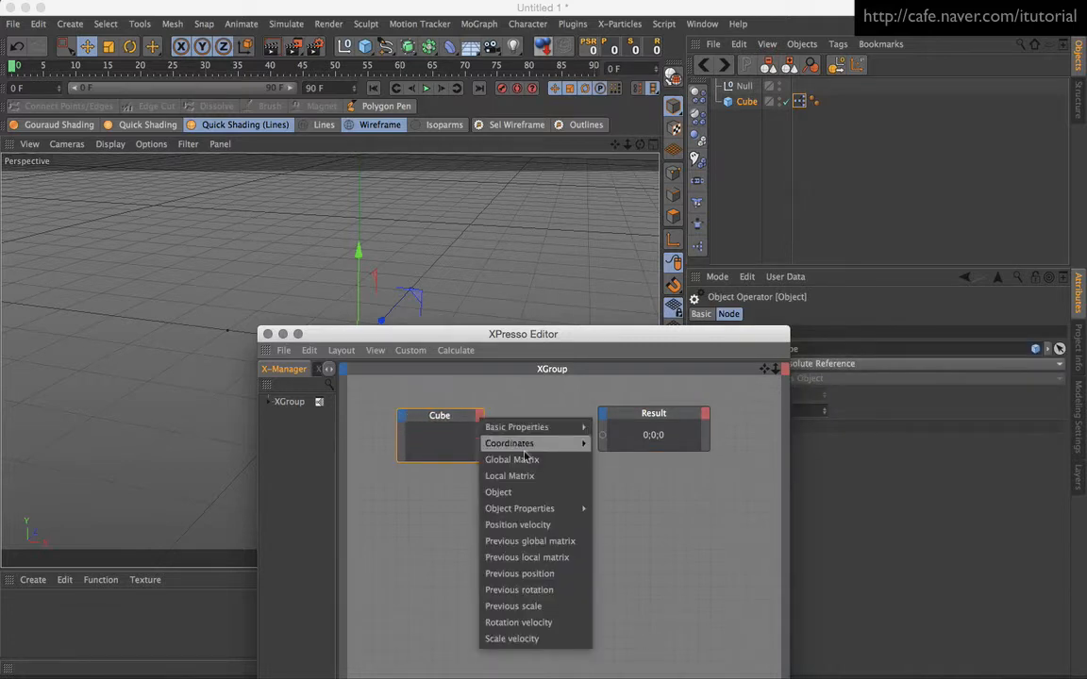
mouse_move(569, 447)
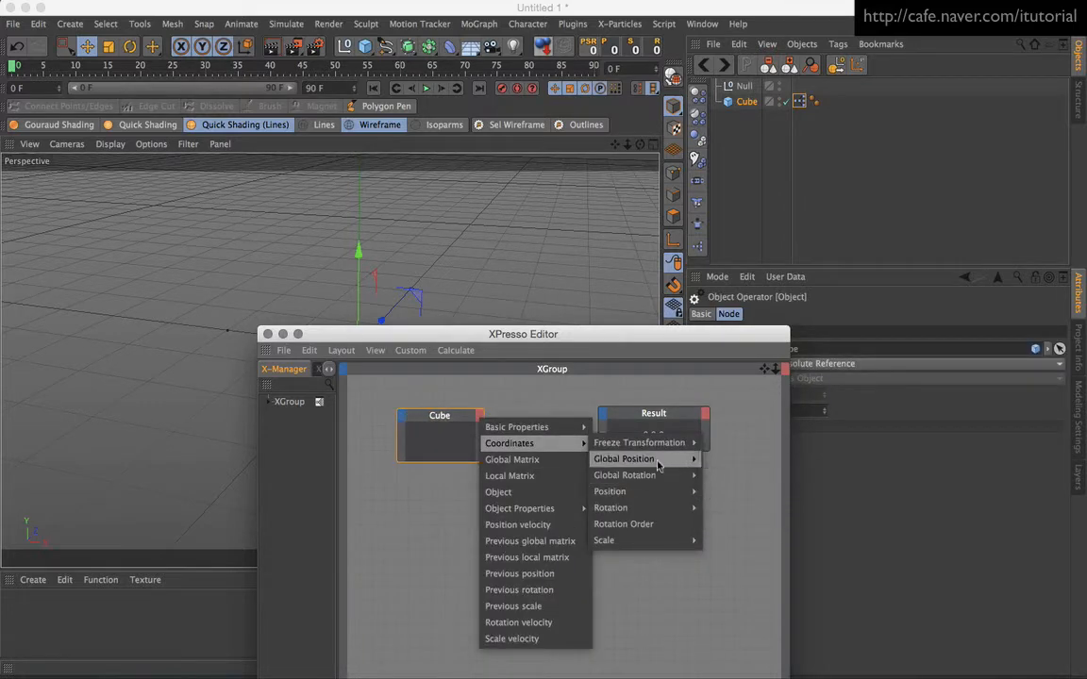
mouse_move(656, 458)
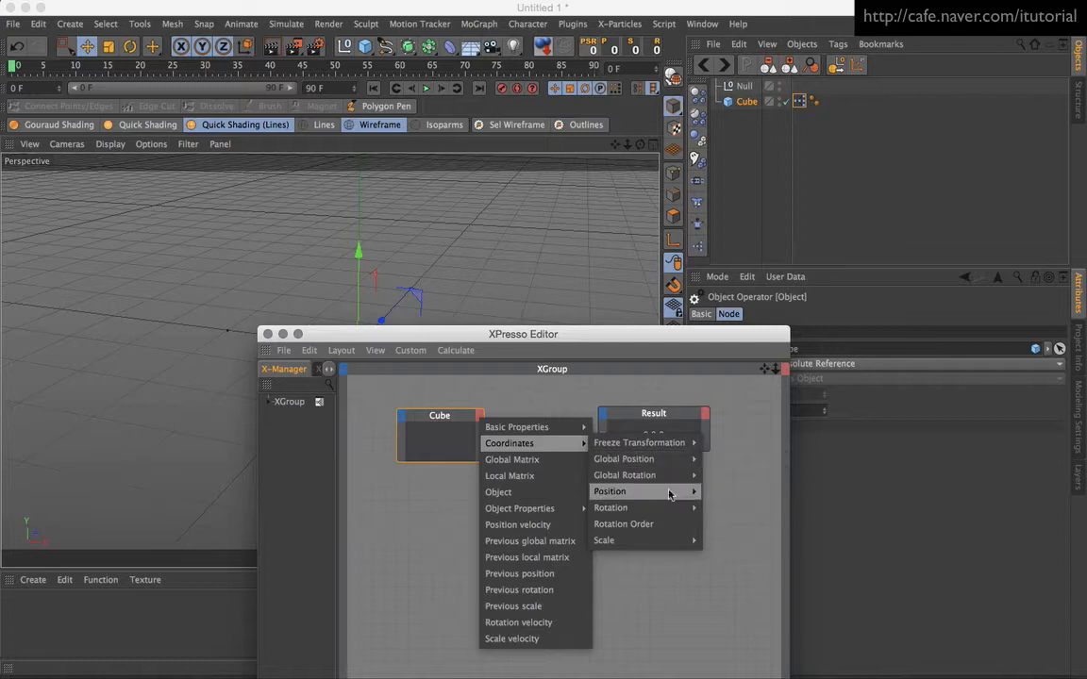
mouse_move(684, 492)
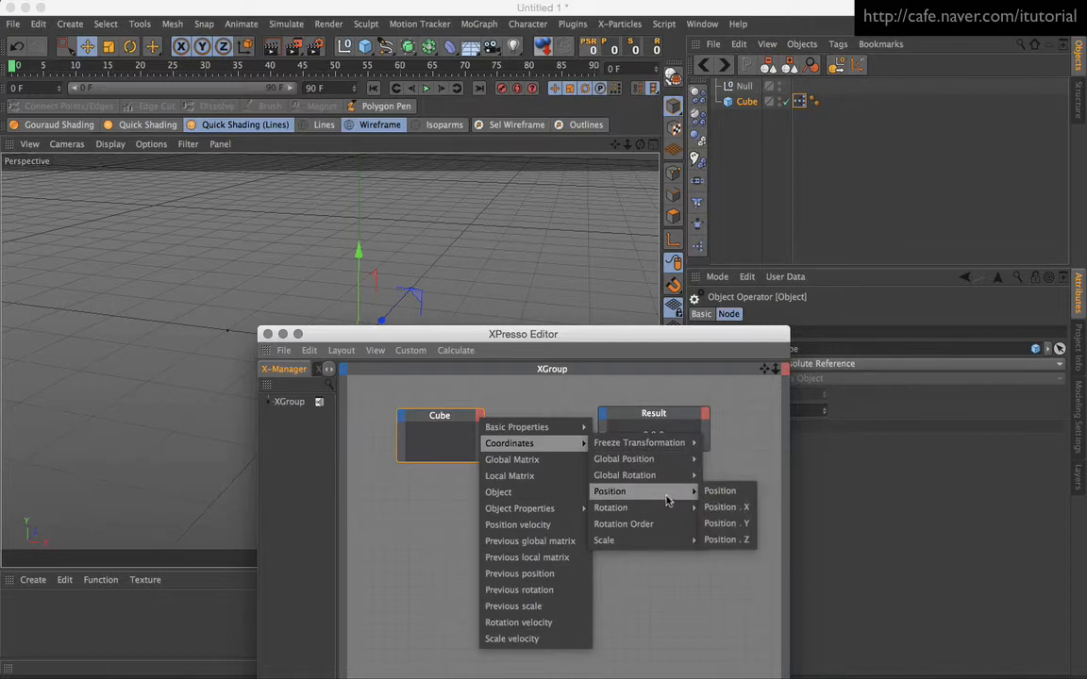
click(719, 491)
click(478, 418)
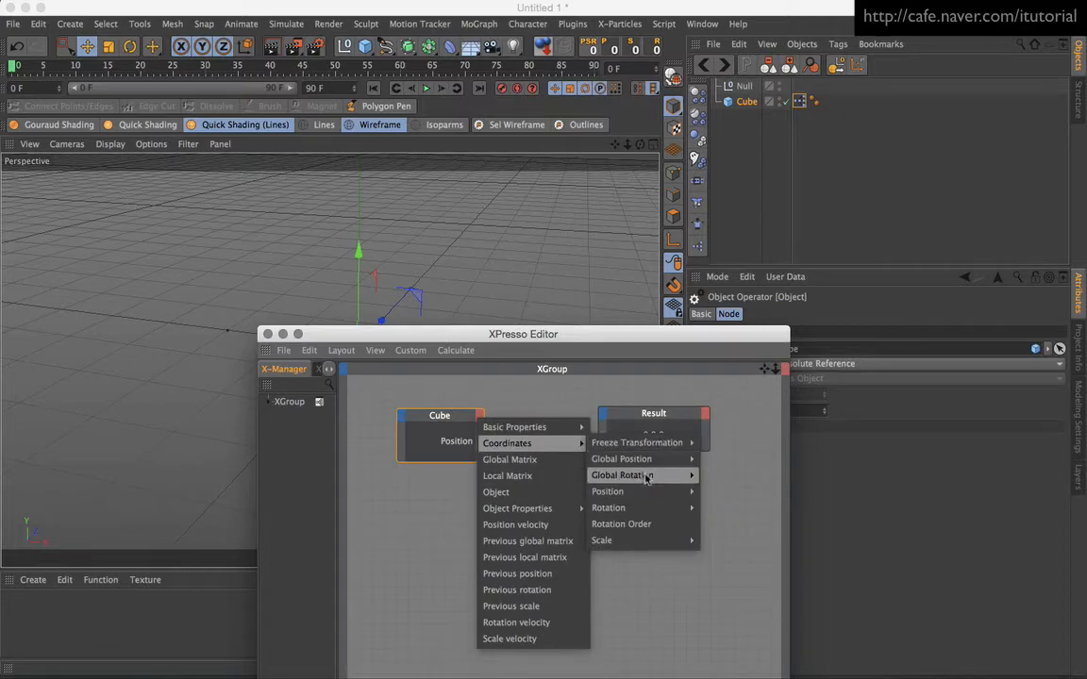
mouse_move(660, 458)
click(731, 458)
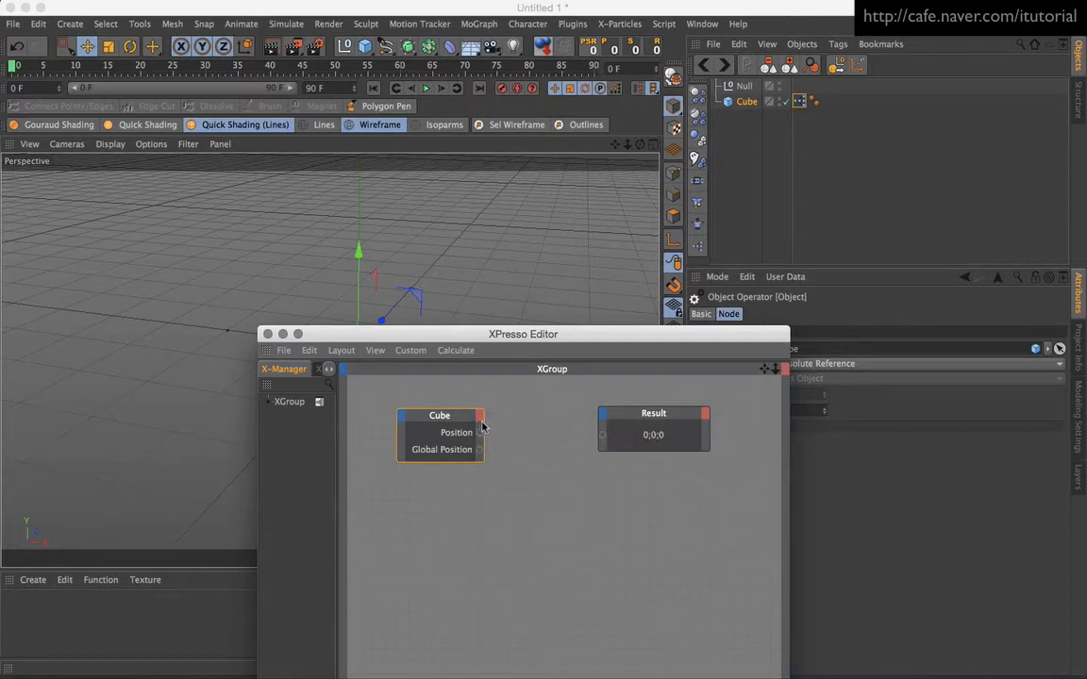
Connect the Cube node's Position output to the Result node and compare the readout with the cube's coordinates.
drag(441, 415, 432, 441)
drag(620, 431, 645, 467)
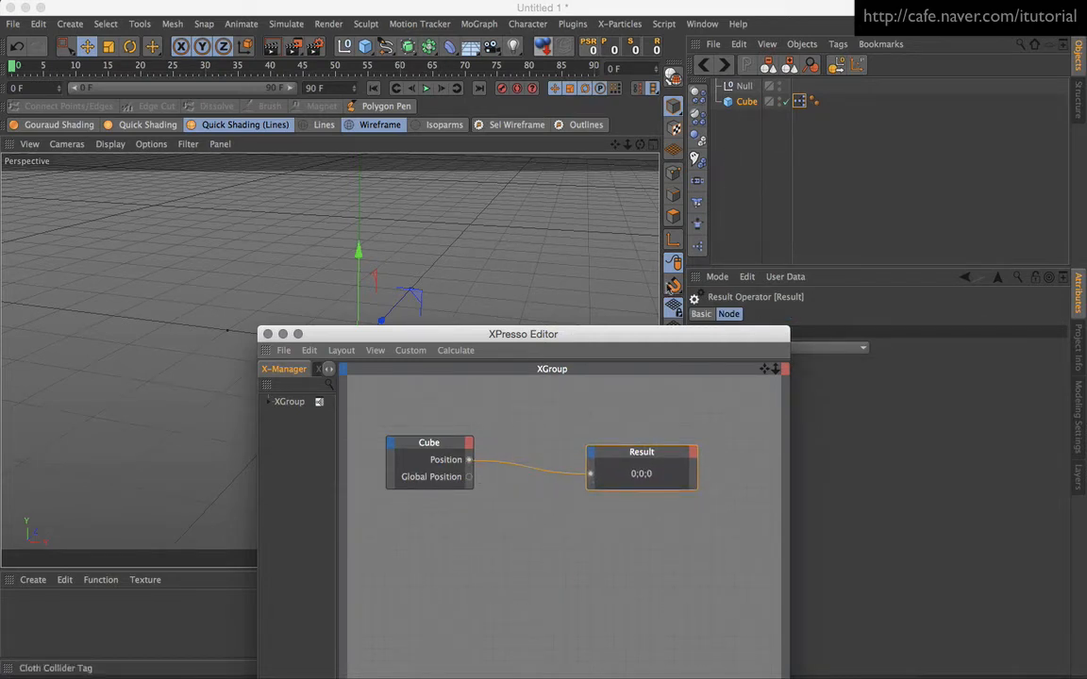
drag(642, 335, 492, 376)
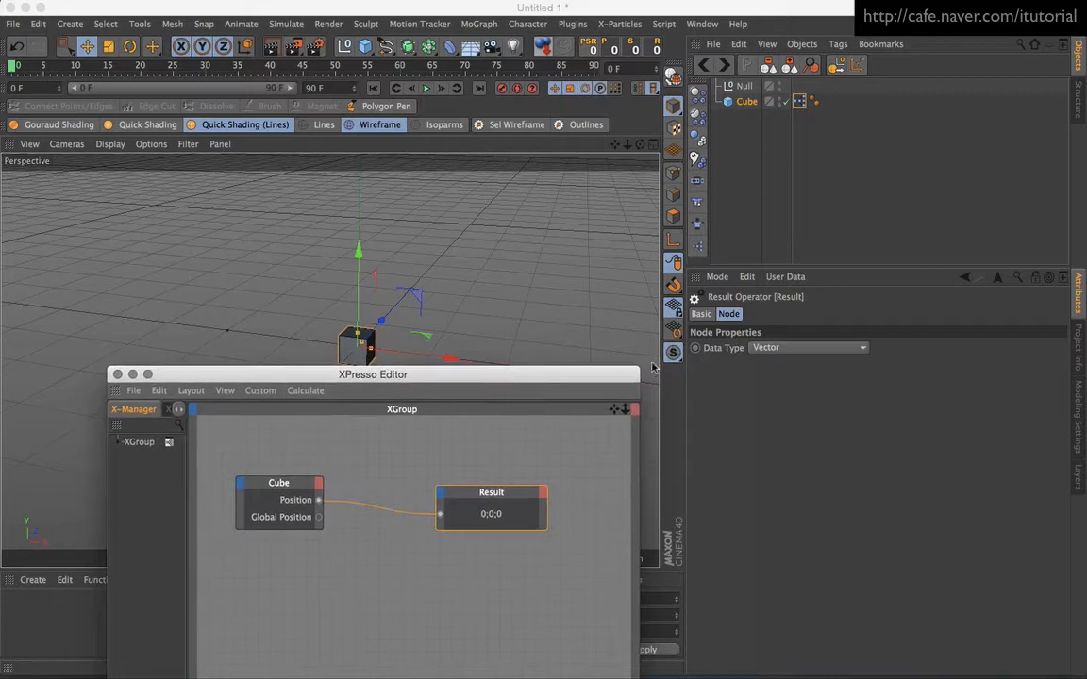
click(748, 104)
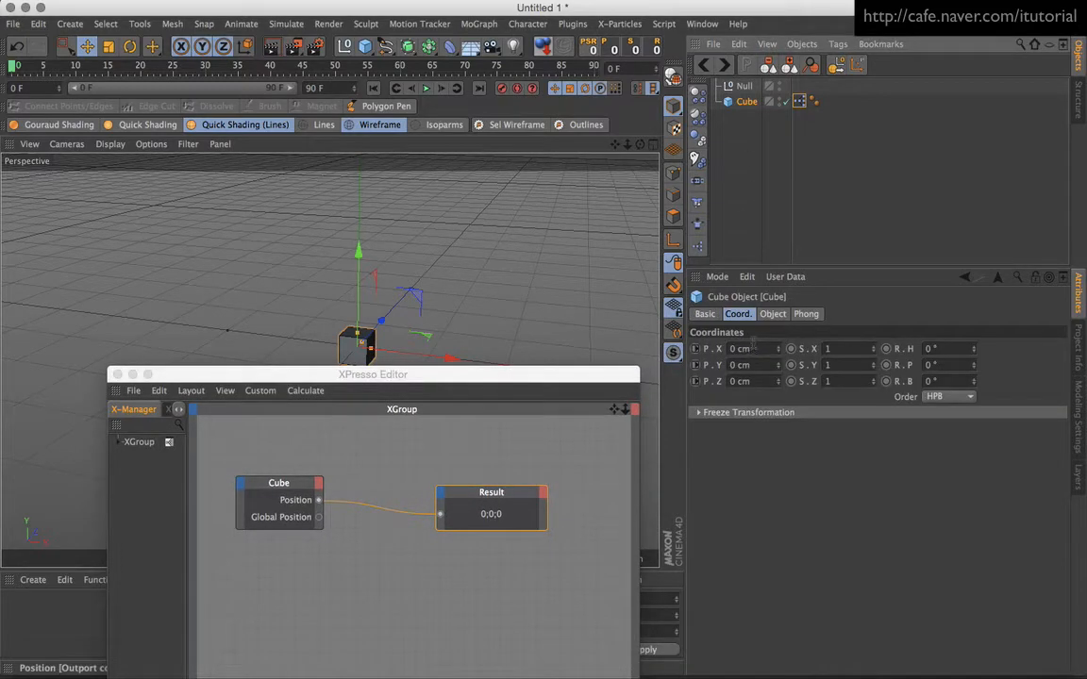
Connect the Cube node's Global Position output to the Result node to check its value, and remove the connection.
click(320, 520)
drag(341, 511, 440, 517)
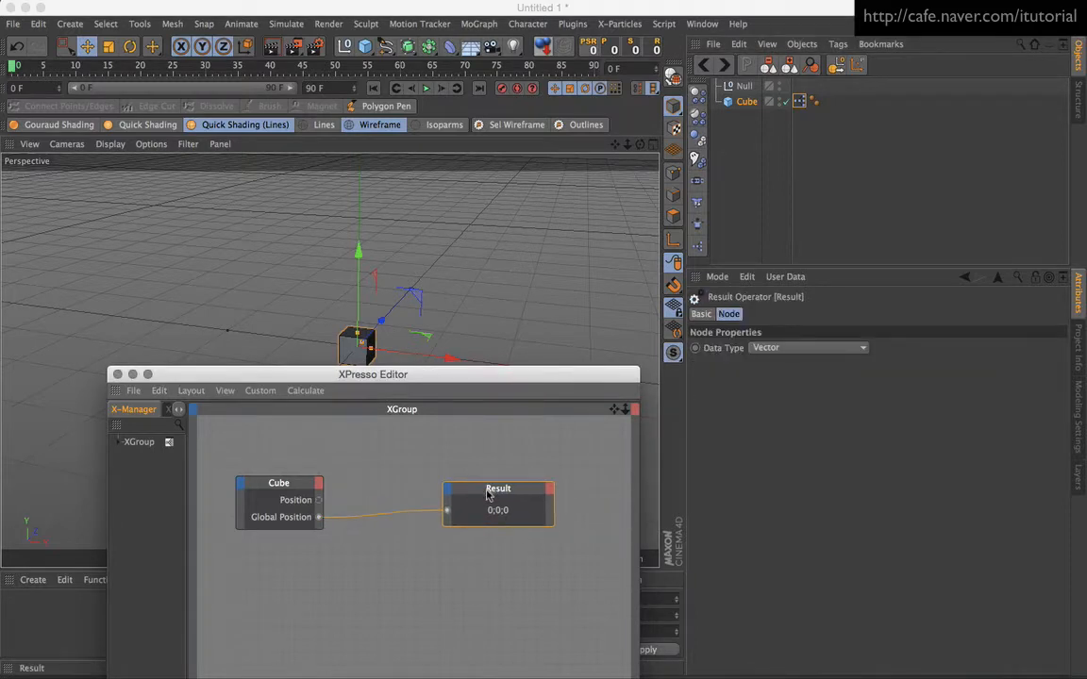
drag(518, 516, 526, 512)
drag(516, 377, 529, 381)
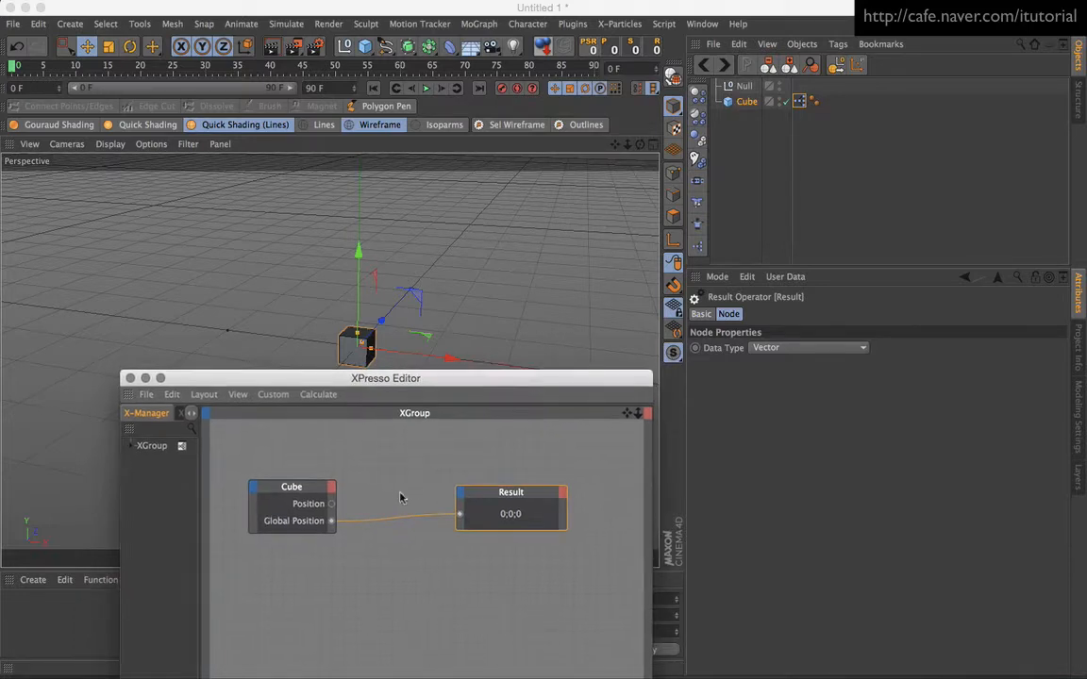
drag(459, 513, 389, 521)
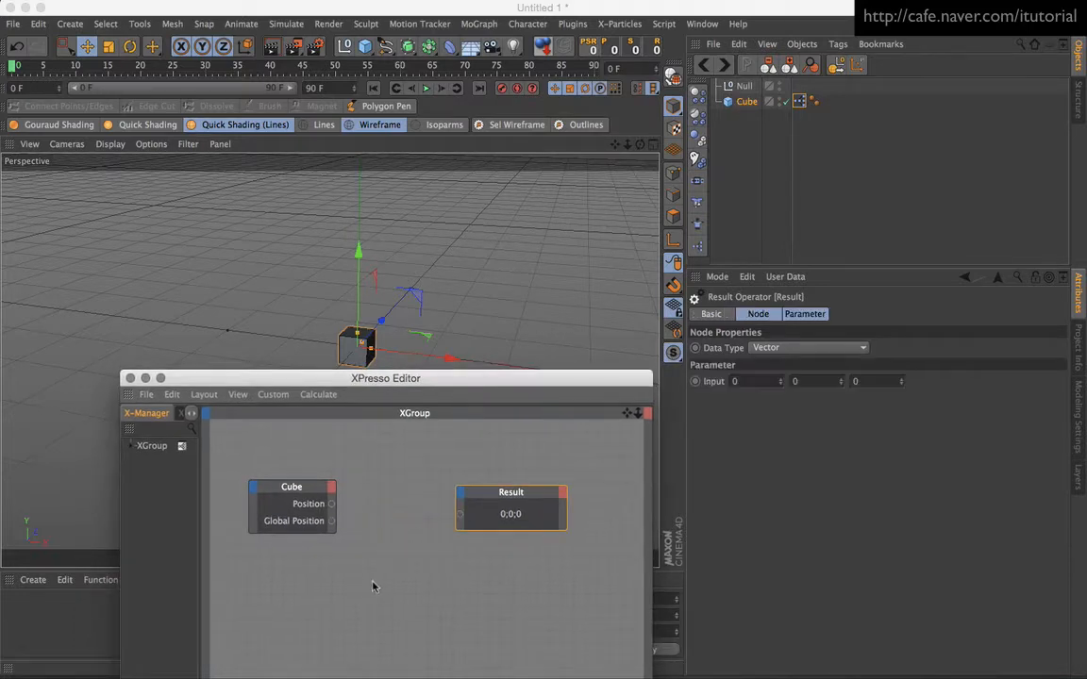
Make the cube a child of the null and compare the coordinates of the two objects.
click(753, 101)
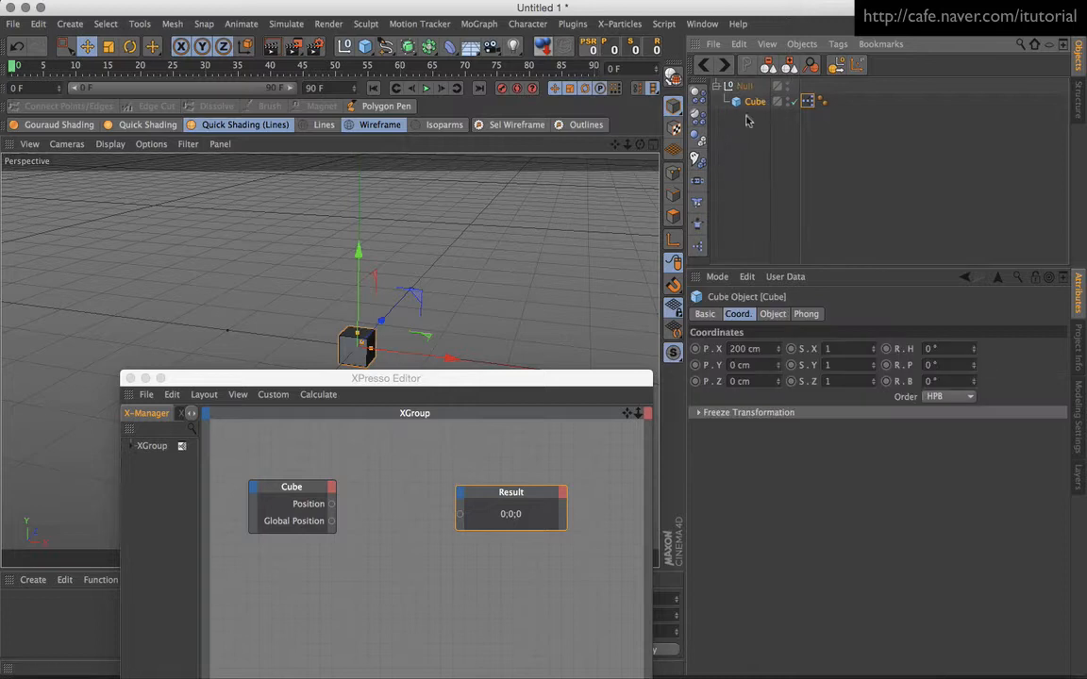
click(753, 131)
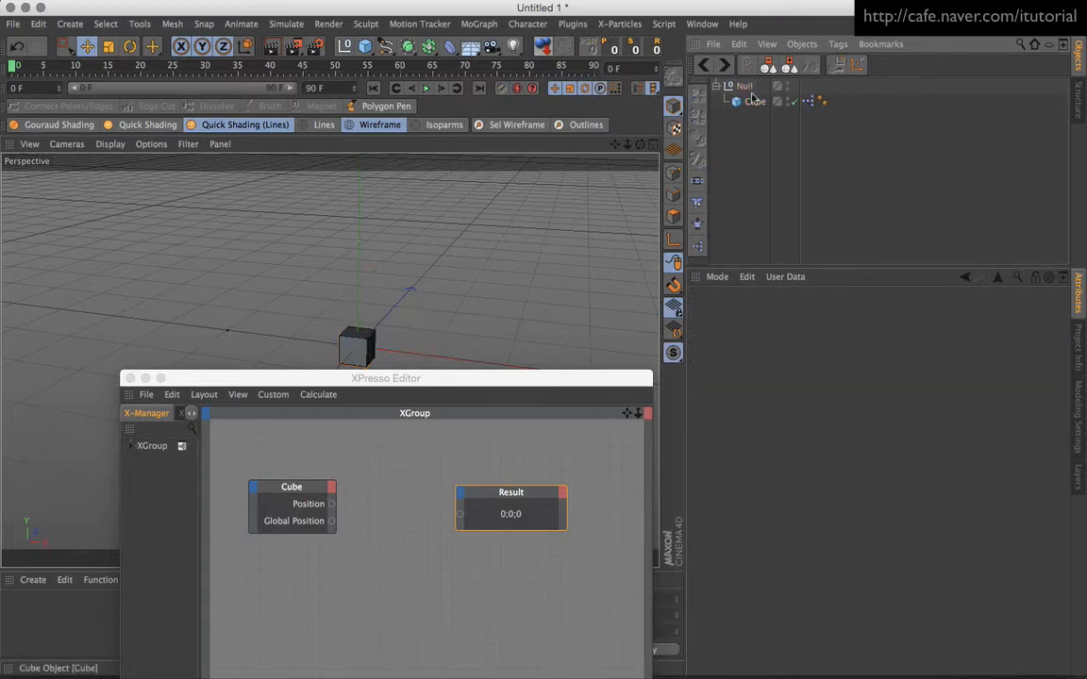
click(746, 87)
click(753, 102)
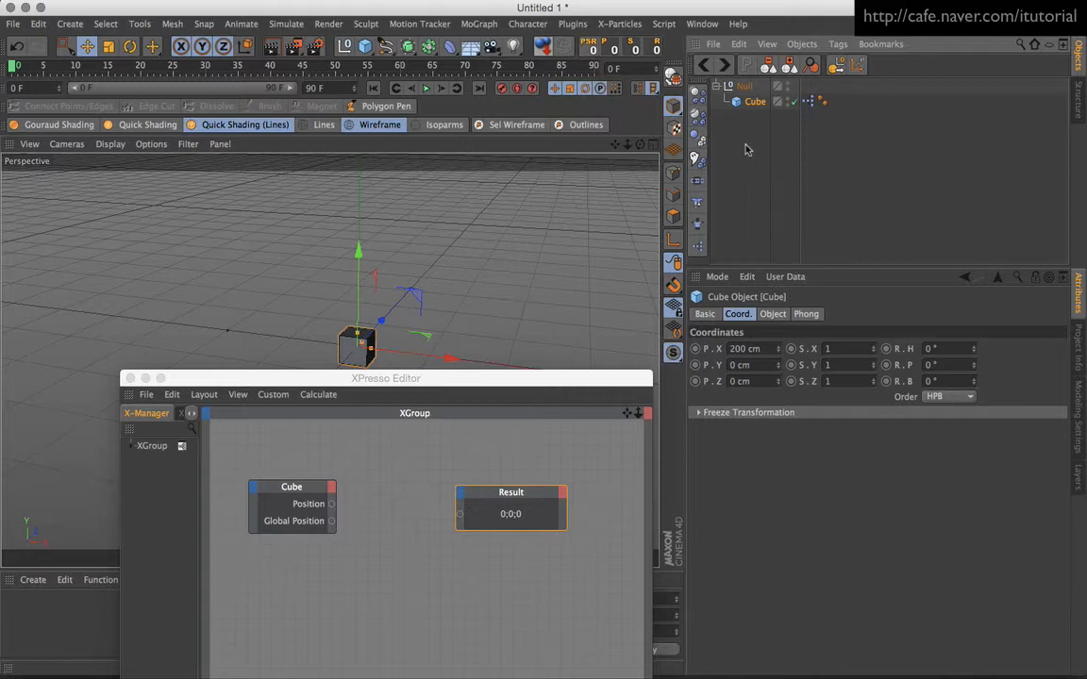
click(746, 87)
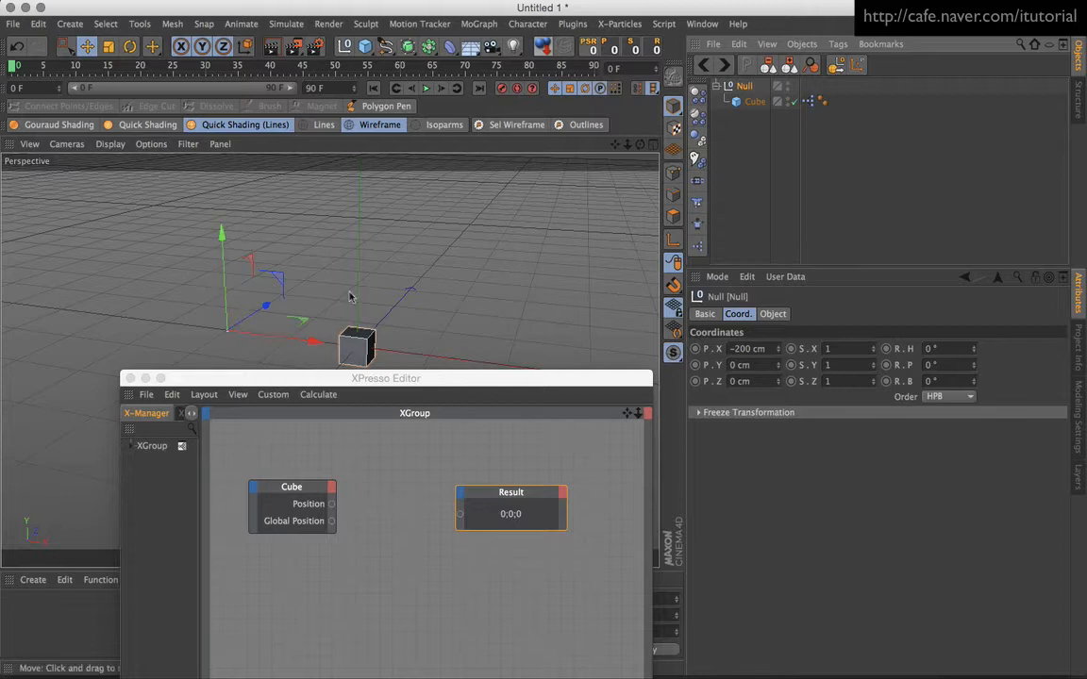
click(750, 103)
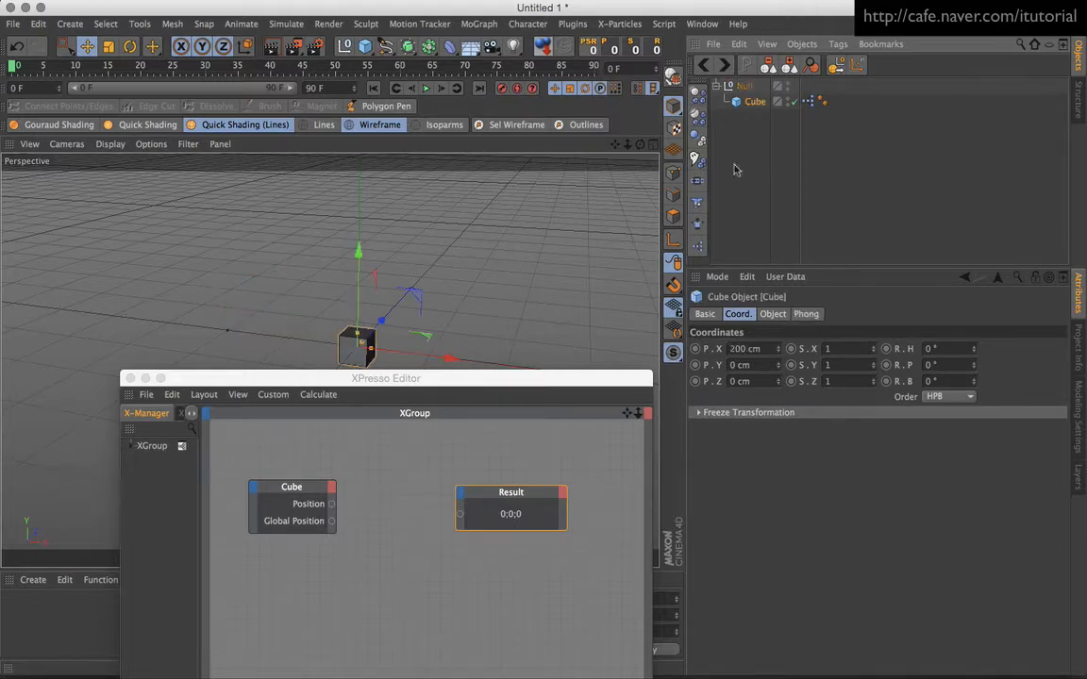
Feed the parented cube's Position and Global Position outputs in turn into the Result node to compare the two readouts.
click(331, 507)
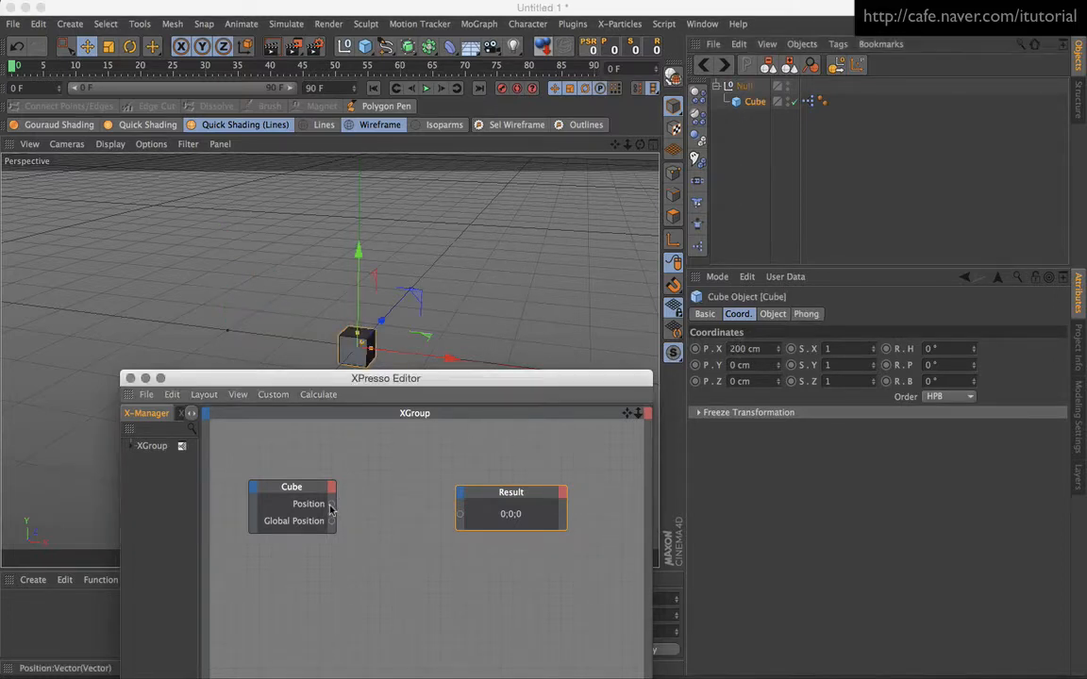
click(509, 507)
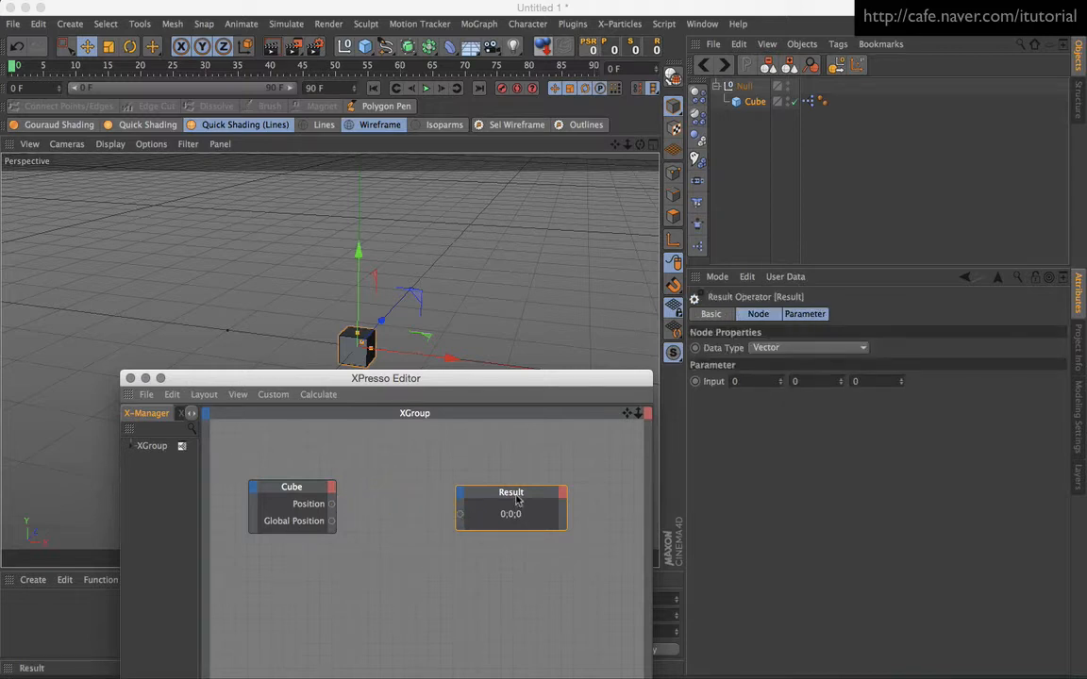
drag(517, 501, 473, 509)
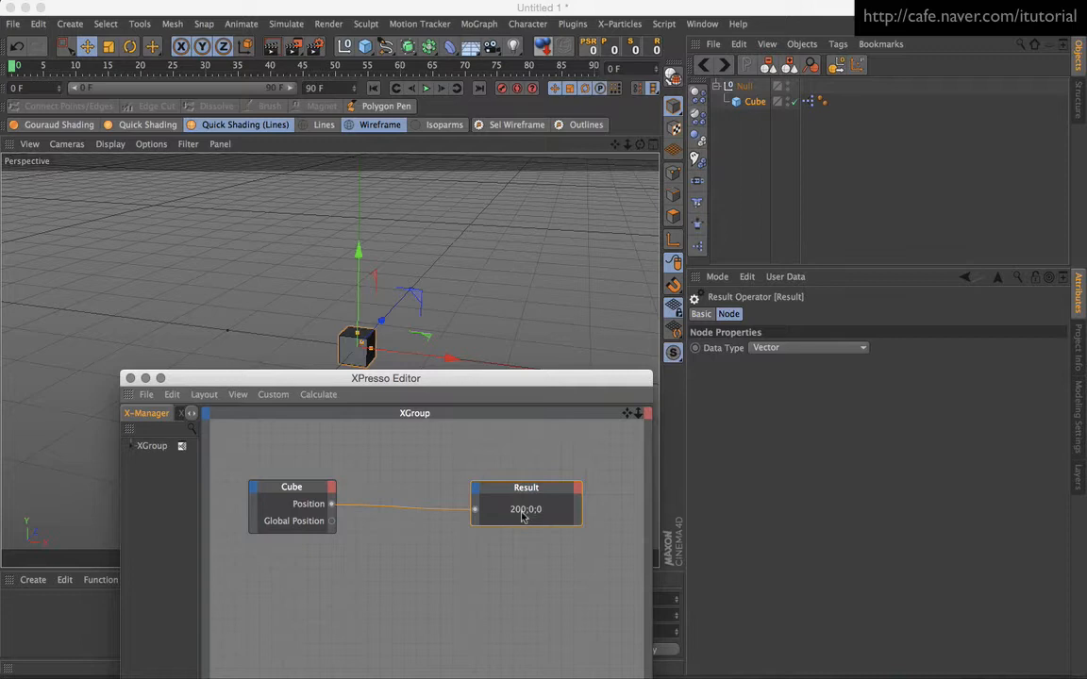
drag(474, 510, 529, 503)
drag(399, 382, 392, 421)
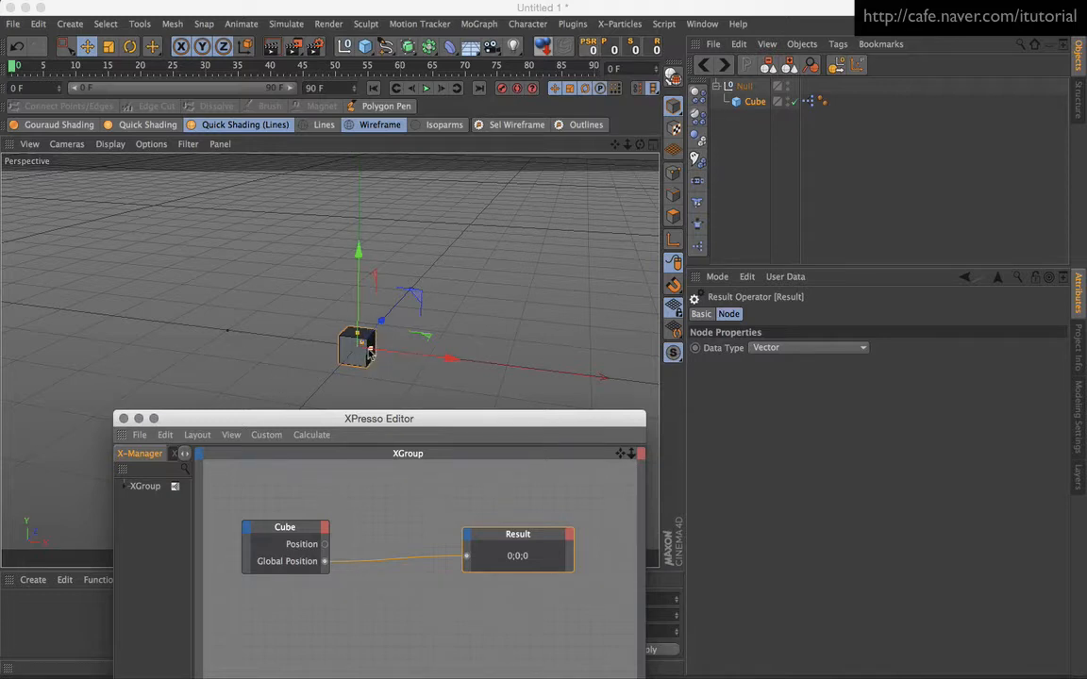
Move the cube about 154 cm along positive X and connect the Cube node's Position output to the Result node.
drag(451, 362, 520, 398)
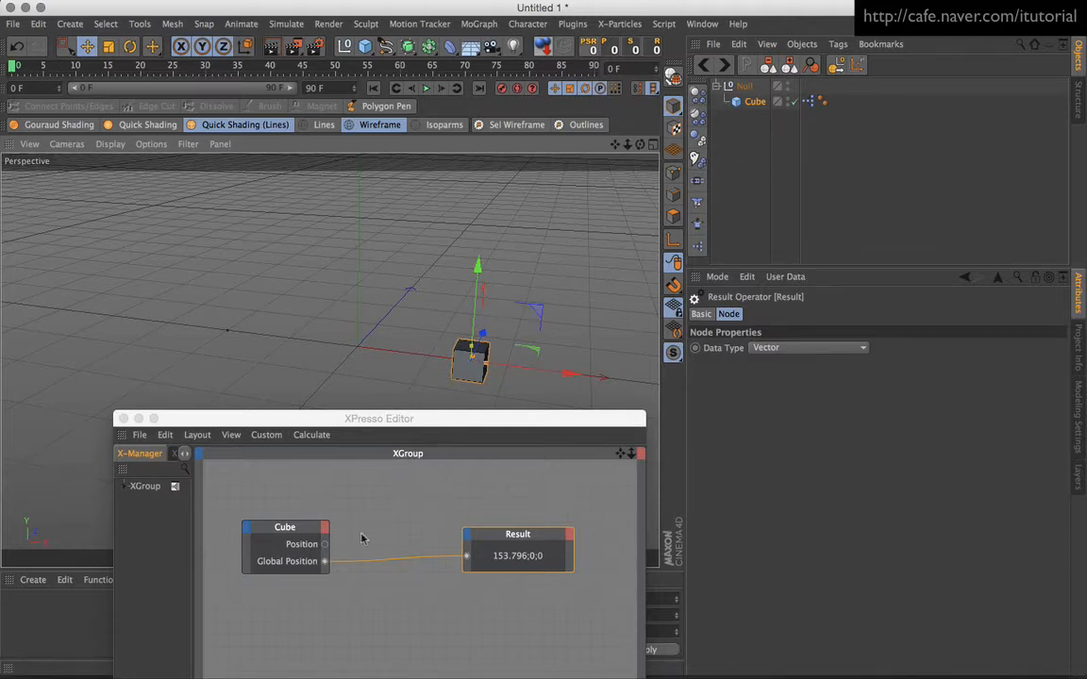
drag(326, 547, 470, 564)
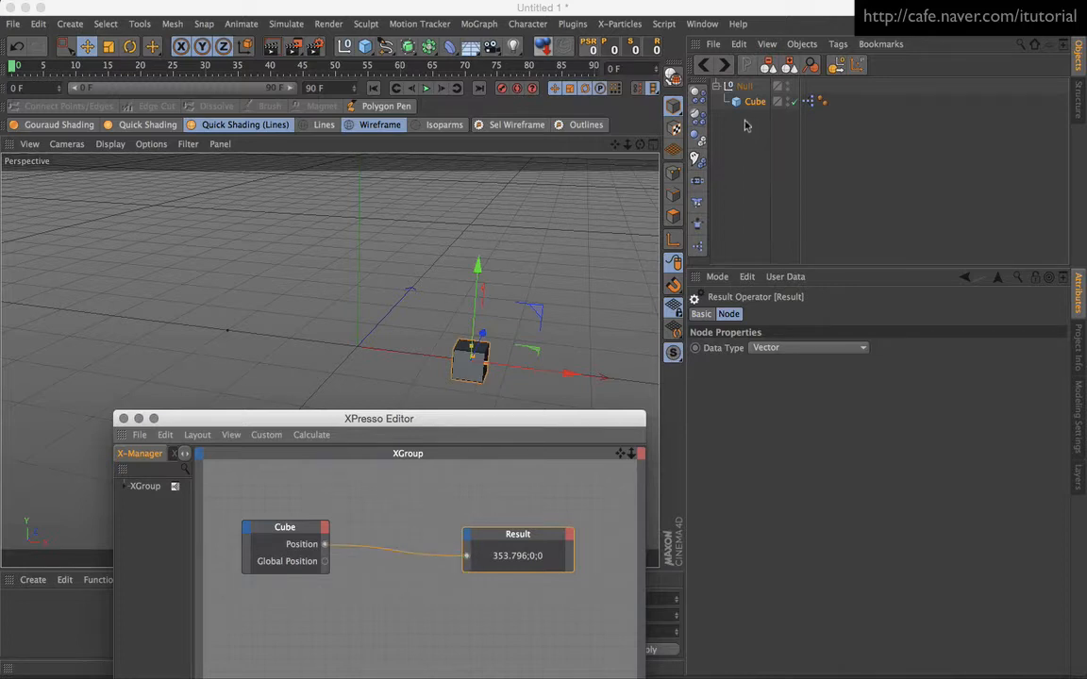
drag(508, 538, 501, 535)
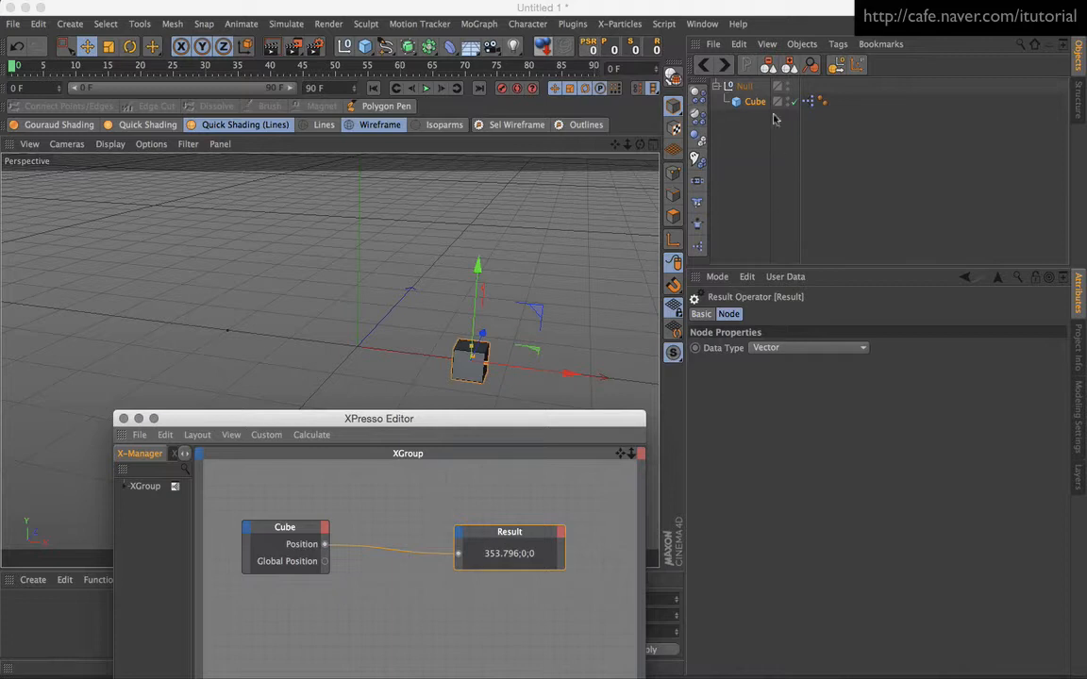
Take the cube out of the null and compare its coordinates with the Position readout in the Result node.
drag(755, 102, 724, 179)
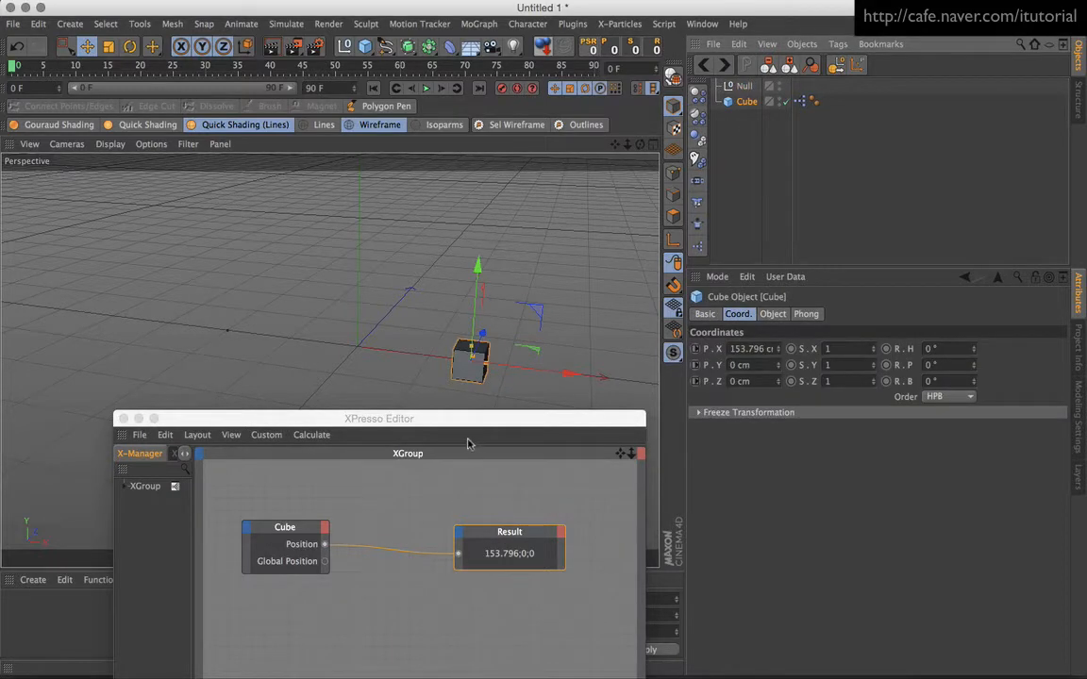
drag(453, 423, 463, 414)
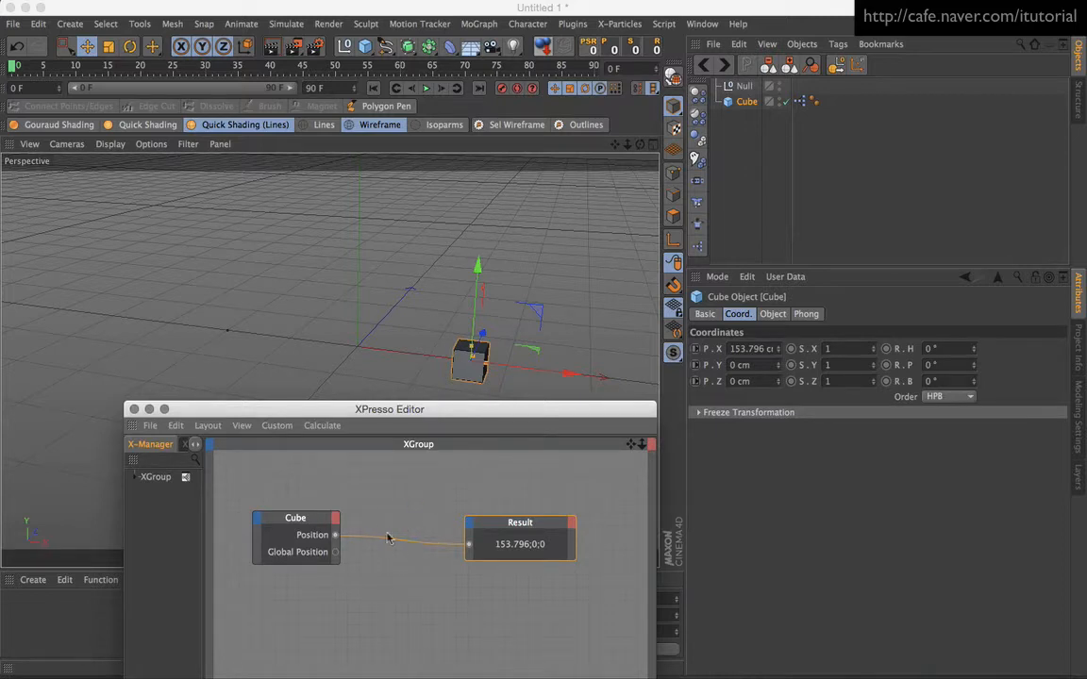
drag(412, 419, 403, 392)
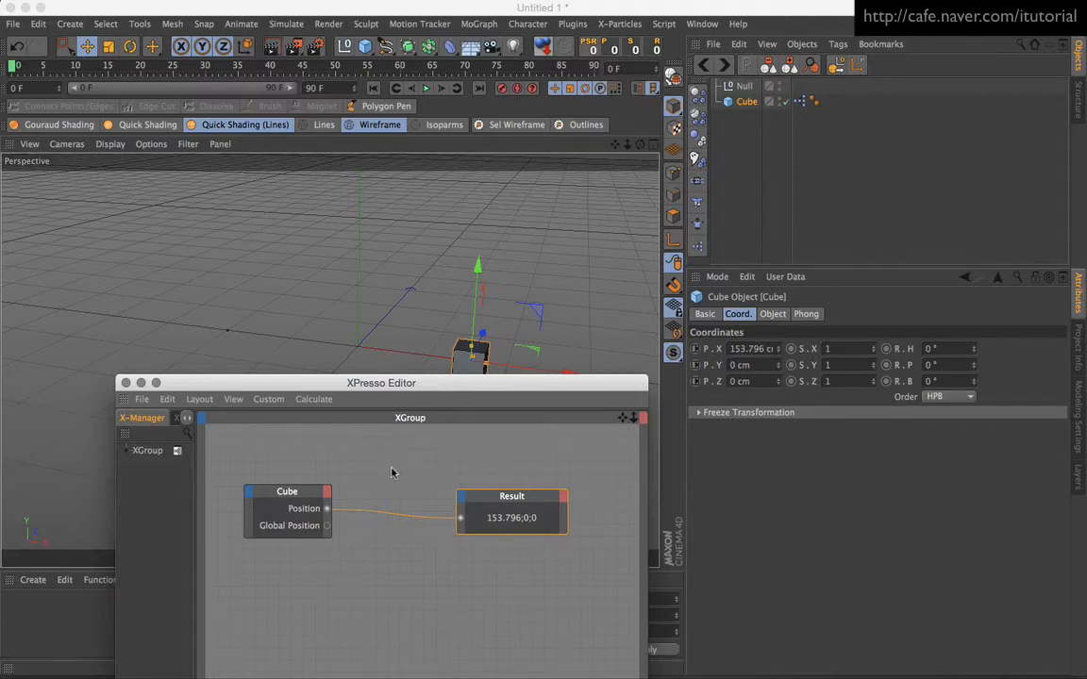
Delete the Cube and Result nodes from the XPresso graph.
drag(304, 468, 502, 557)
drag(497, 389, 464, 407)
click(464, 466)
key(Delete)
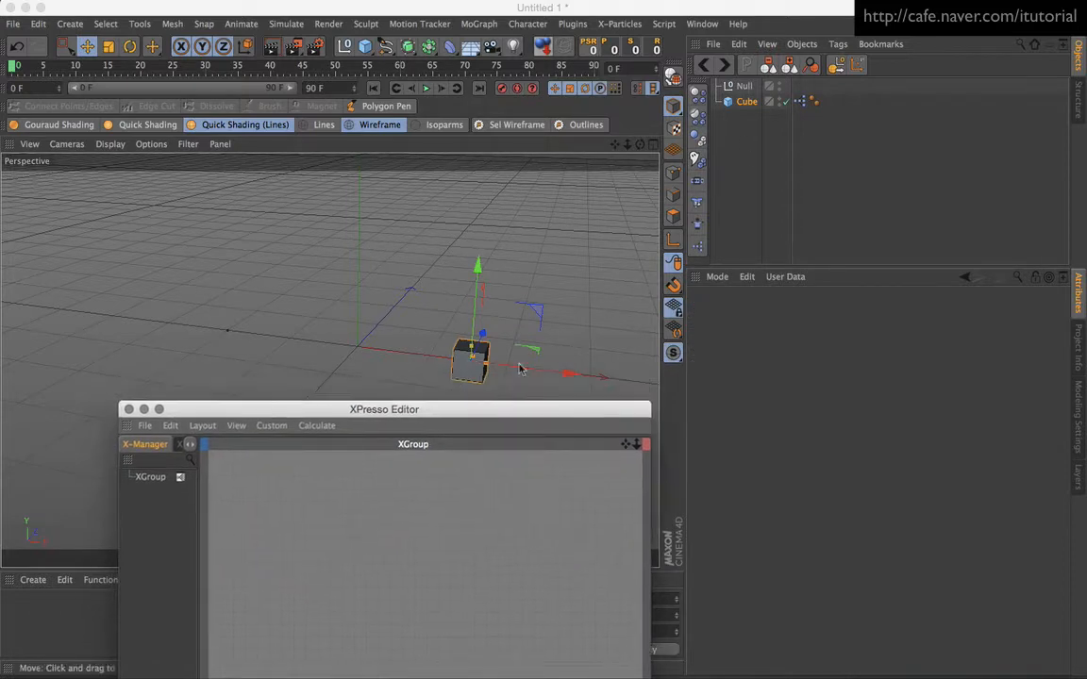
Delete all objects from the scene and move the XPresso Editor window clear of the viewport's centre.
click(705, 125)
key(super+a)
key(Delete)
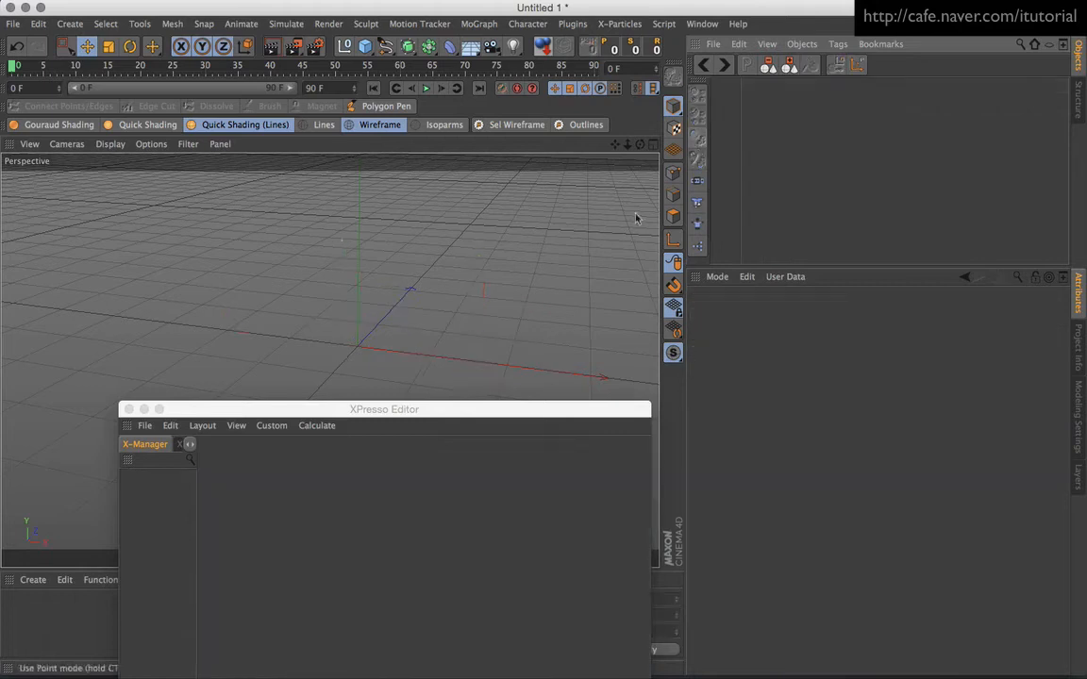
drag(453, 414, 502, 467)
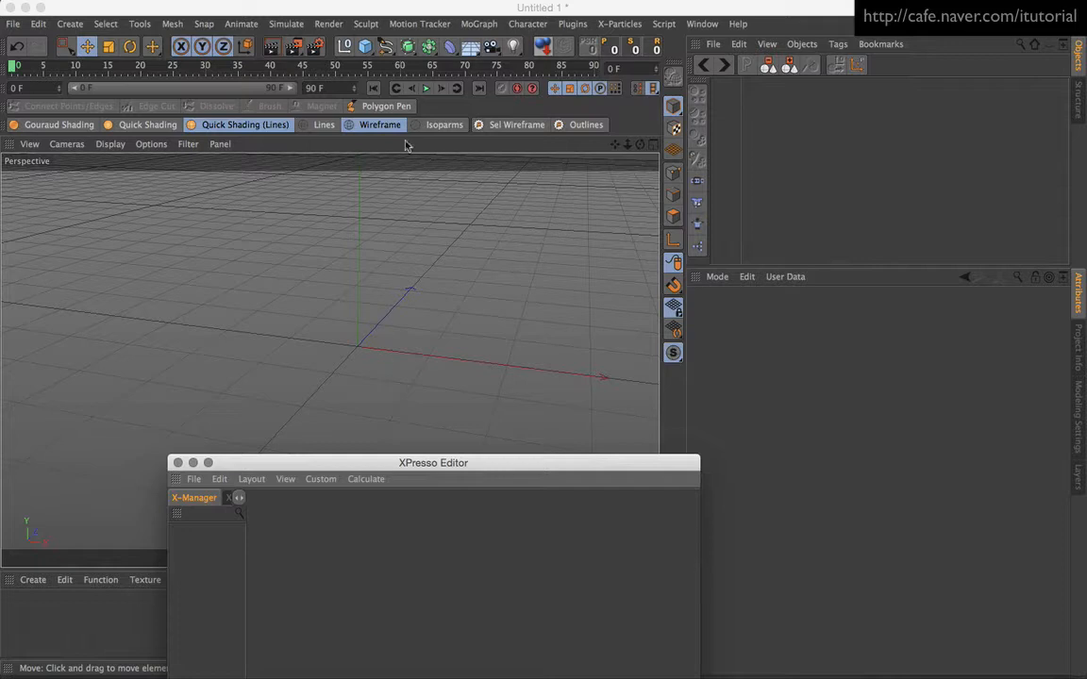
Add a sphere primitive and scale it down uniformly to roughly a quarter of its default size.
click(366, 51)
drag(366, 50, 641, 93)
click(111, 53)
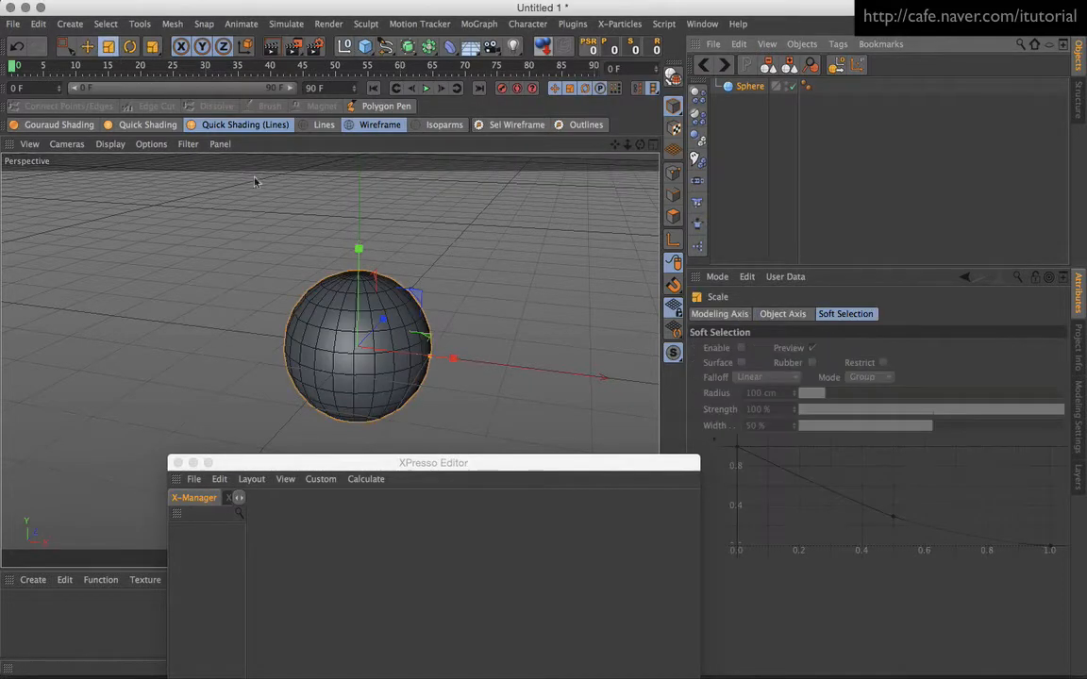
drag(474, 293, 431, 366)
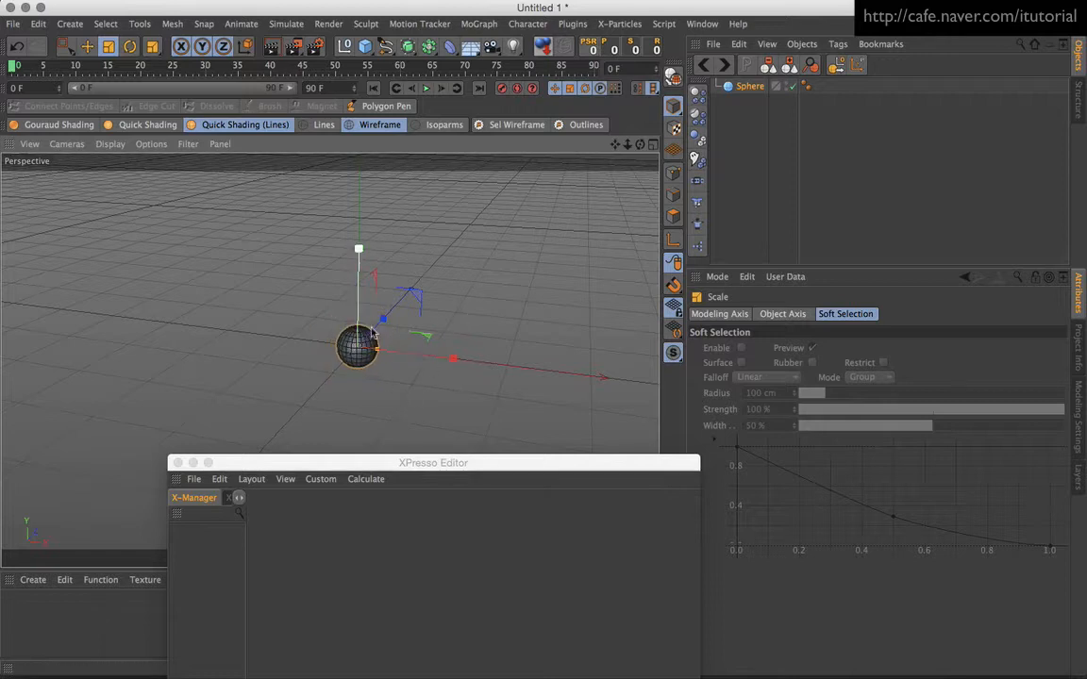
Add two nulls on opposite sides of the sphere, moving one along negative X and the other to 200 cm on X.
click(347, 65)
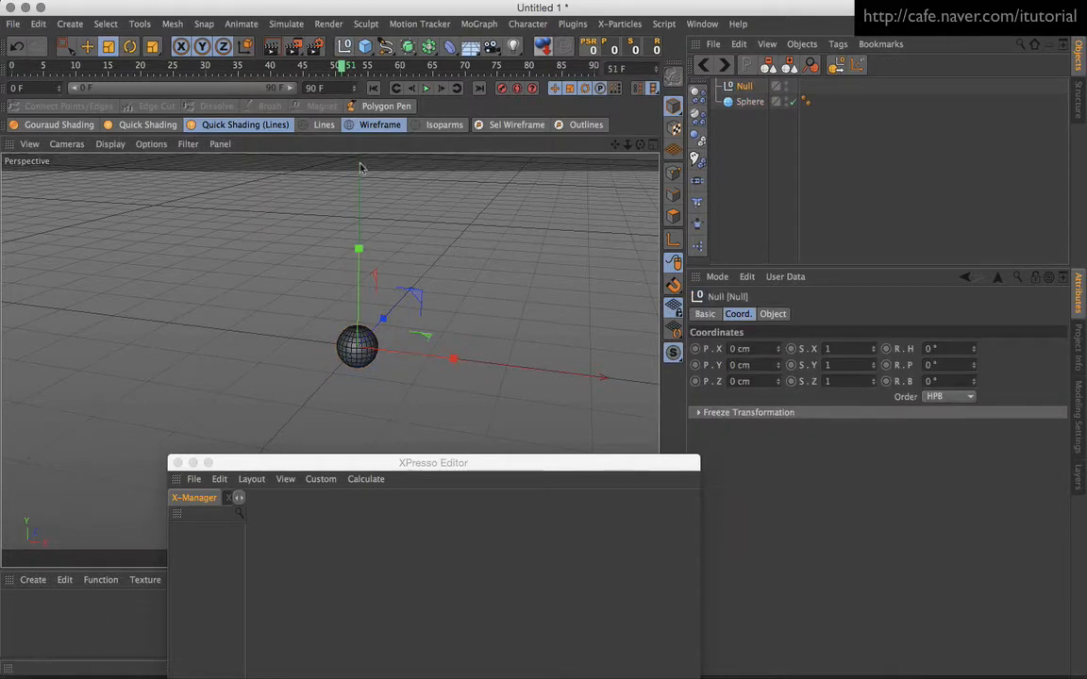
click(87, 46)
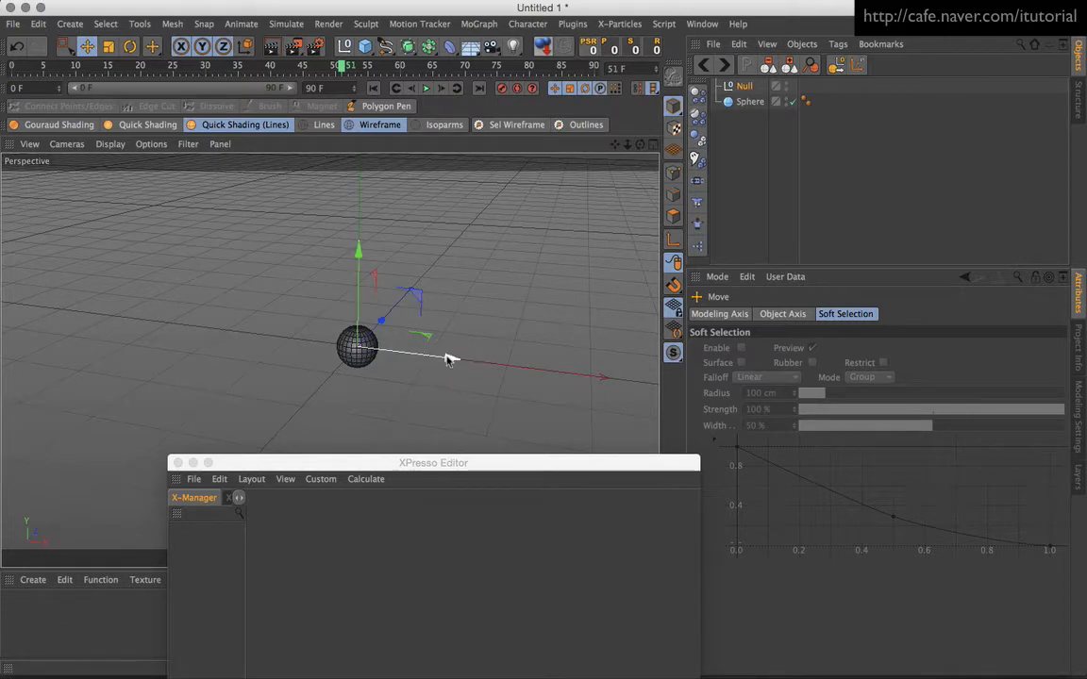
drag(449, 358, 312, 342)
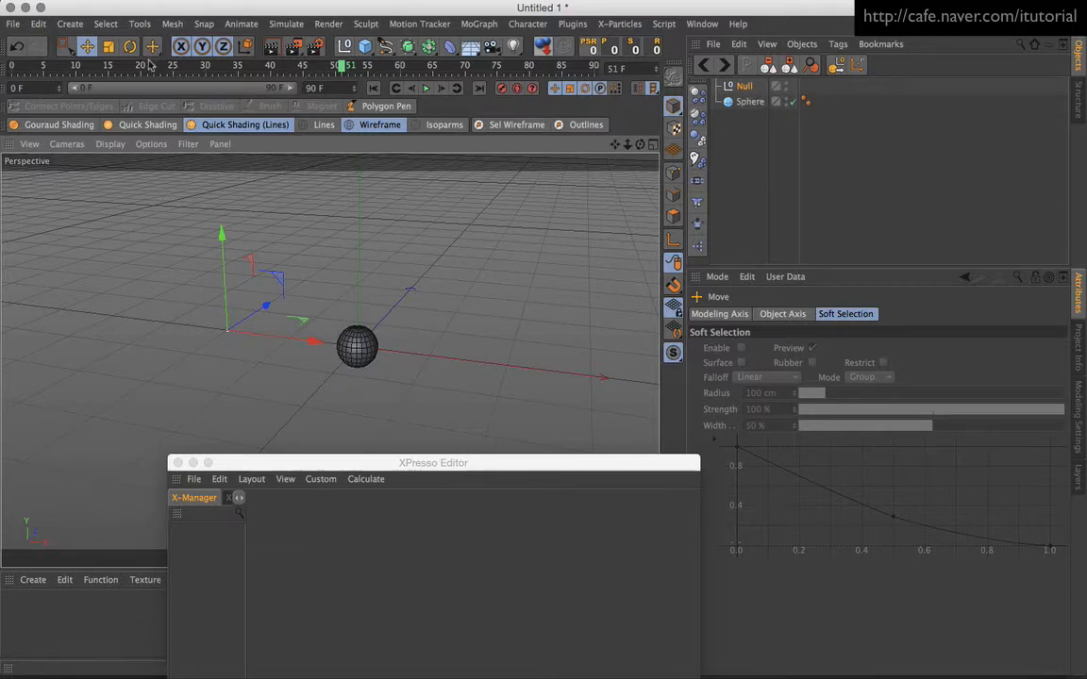
click(344, 46)
drag(448, 360, 594, 382)
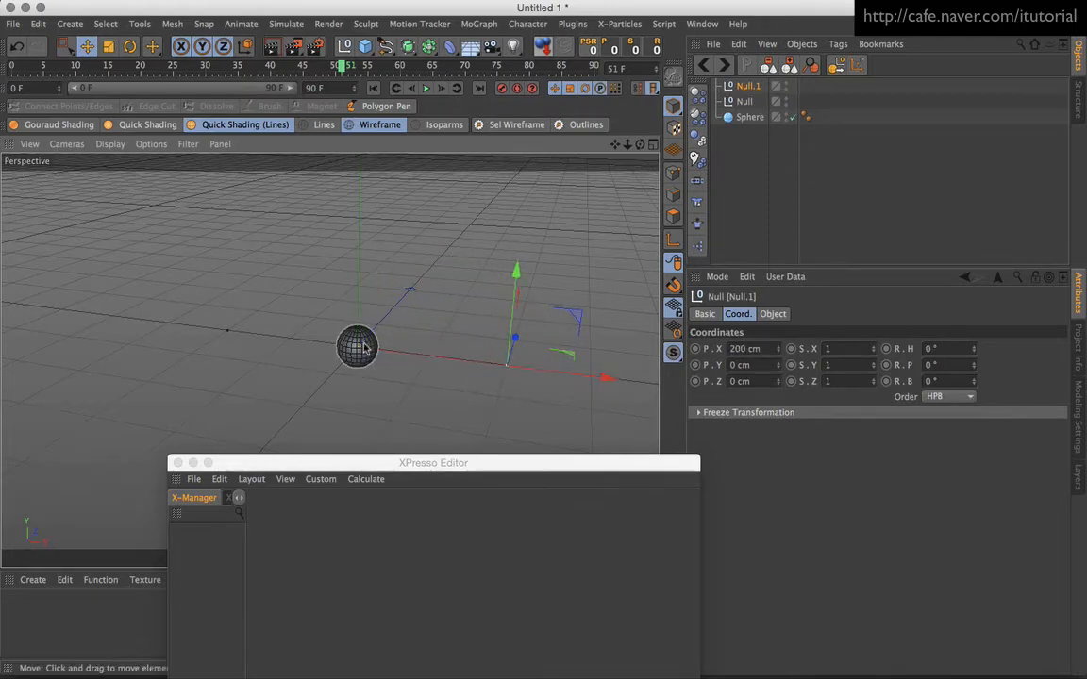
Set the display shape of both nulls to Sphere.
alt+drag(403, 352, 439, 360)
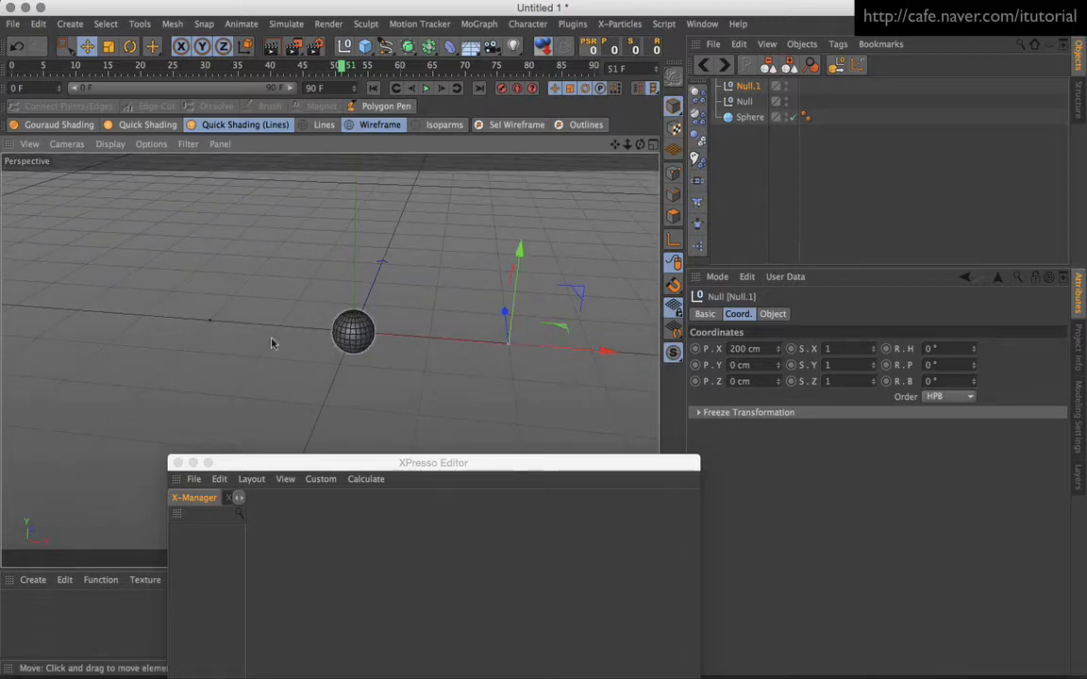
ctrl+click(744, 101)
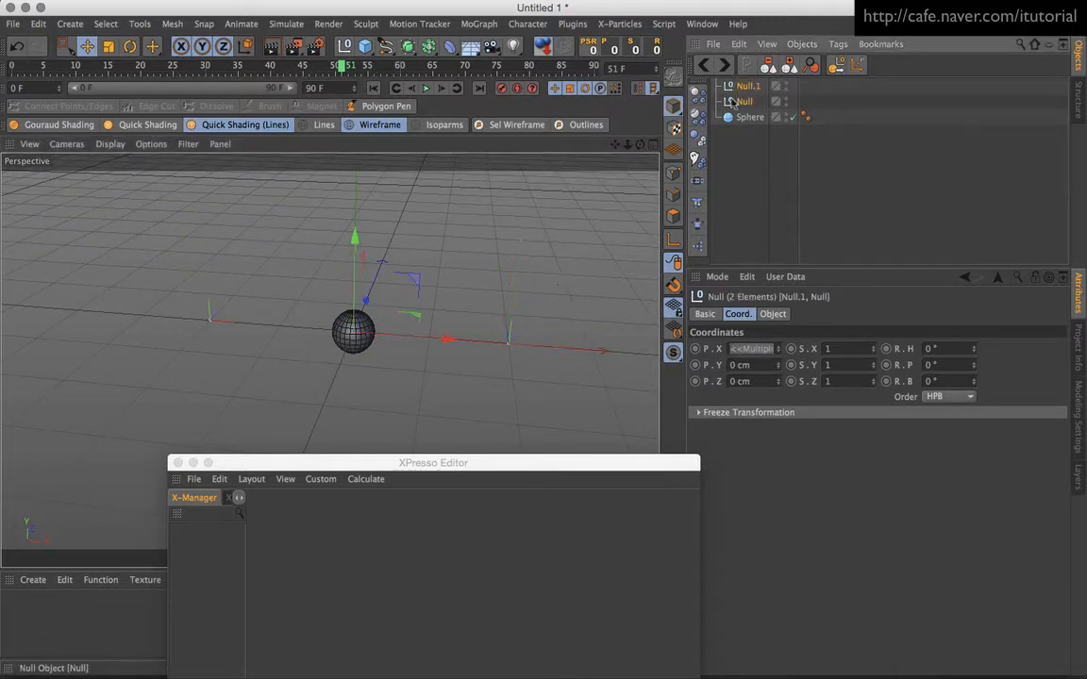
click(773, 313)
click(814, 348)
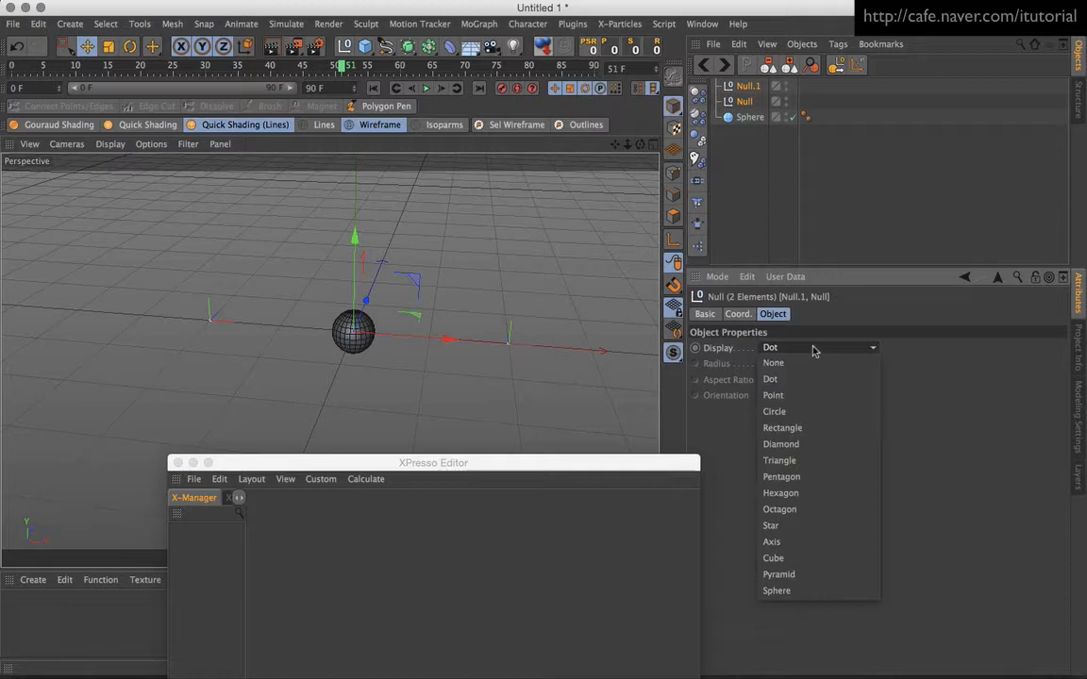
click(794, 589)
click(811, 394)
click(807, 432)
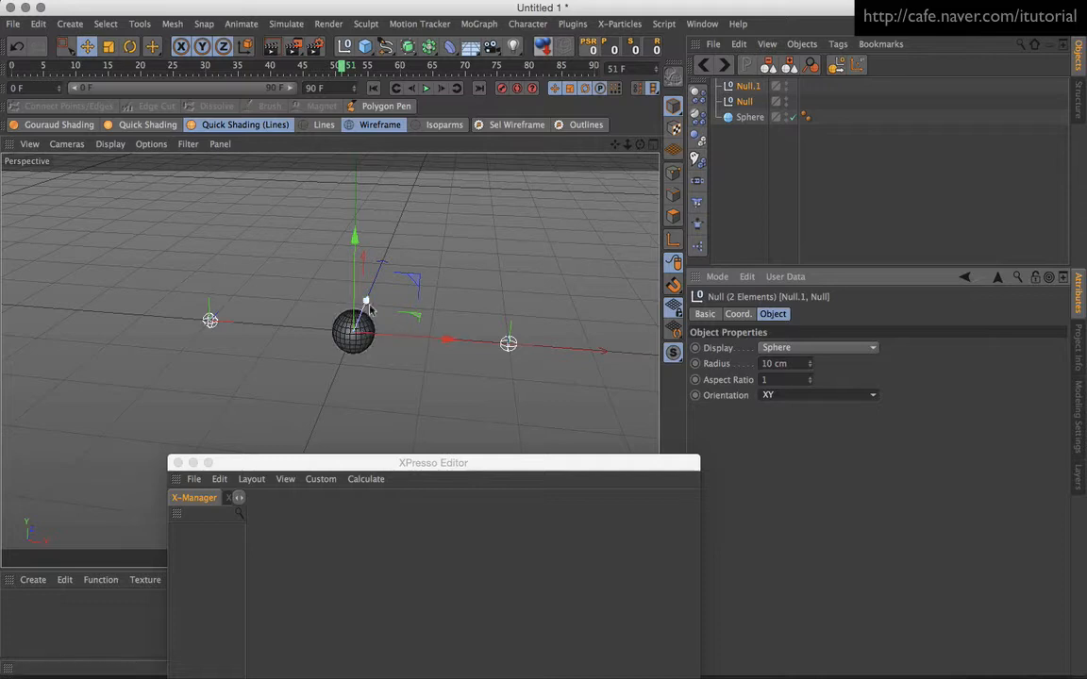
Move both nulls together about 200 cm along negative Z, away from the sphere.
alt+drag(373, 273, 356, 317)
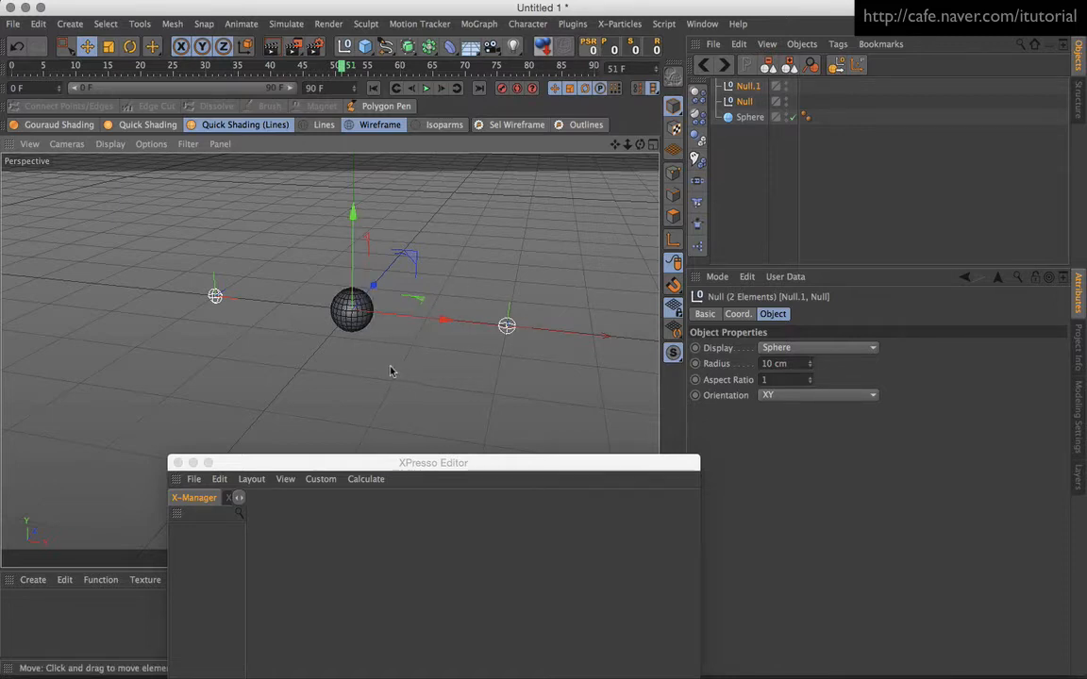
alt+drag(426, 318, 435, 341)
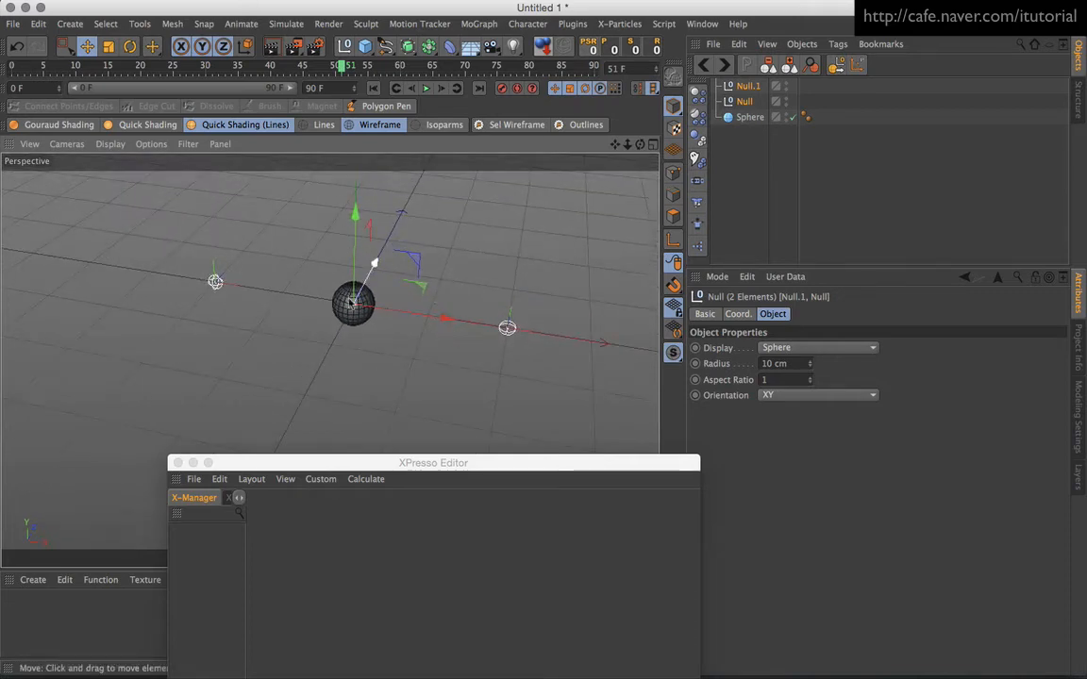
click(87, 46)
alt+drag(467, 275, 472, 309)
click(489, 308)
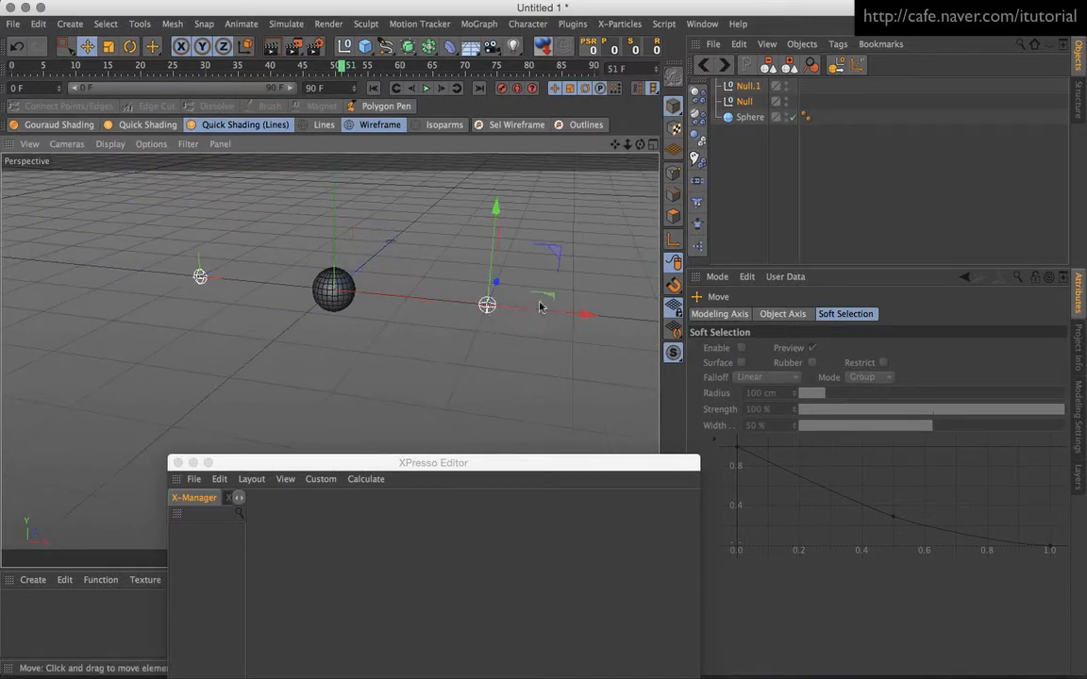
alt+drag(540, 306, 412, 309)
alt+drag(473, 288, 332, 359)
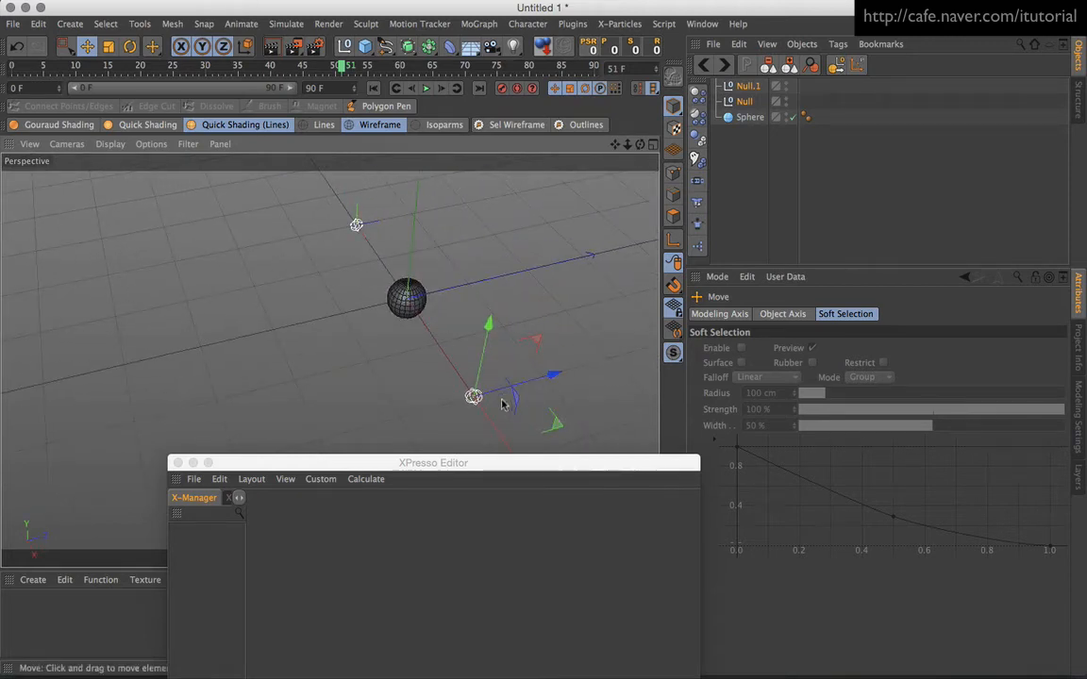
alt+drag(502, 400, 407, 398)
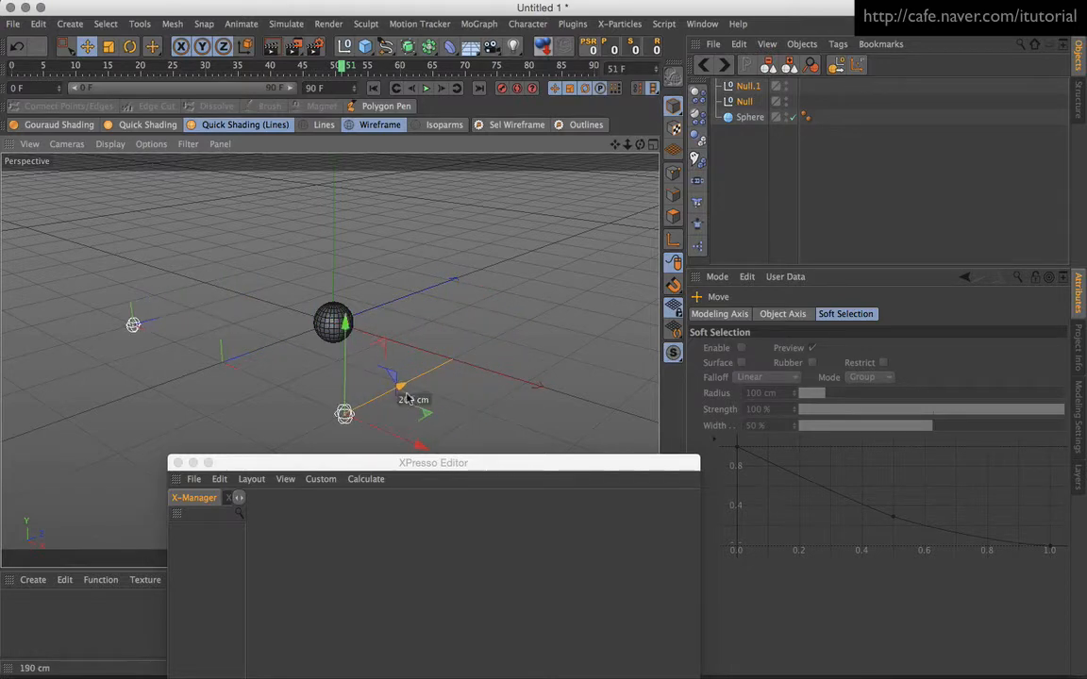
alt+drag(473, 381, 488, 362)
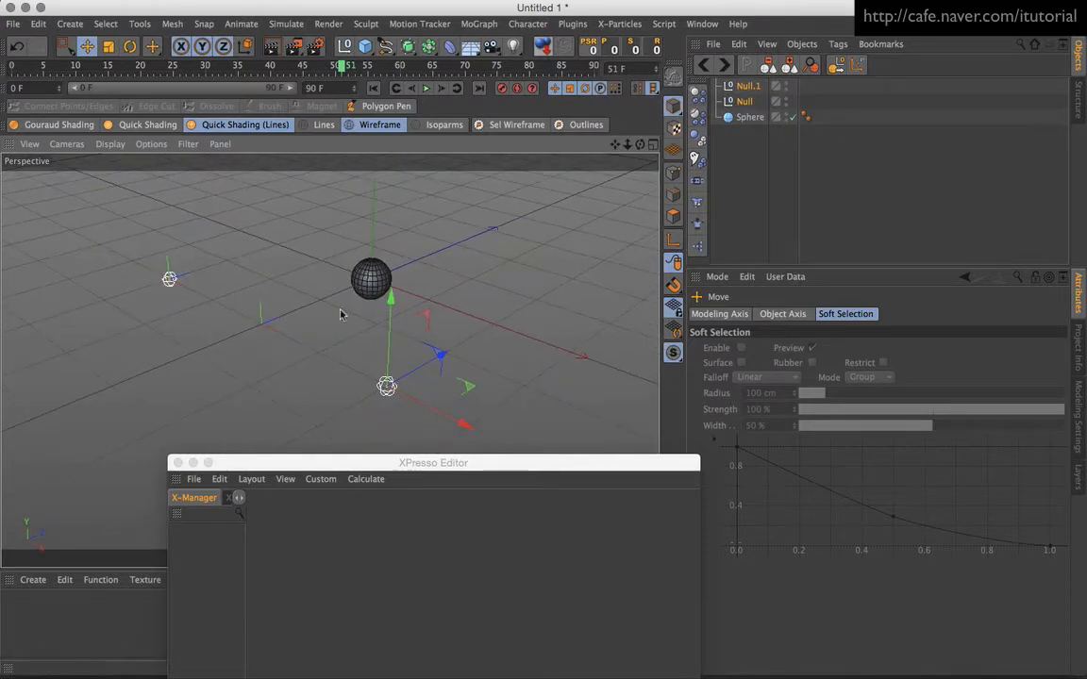
alt+drag(270, 337, 469, 367)
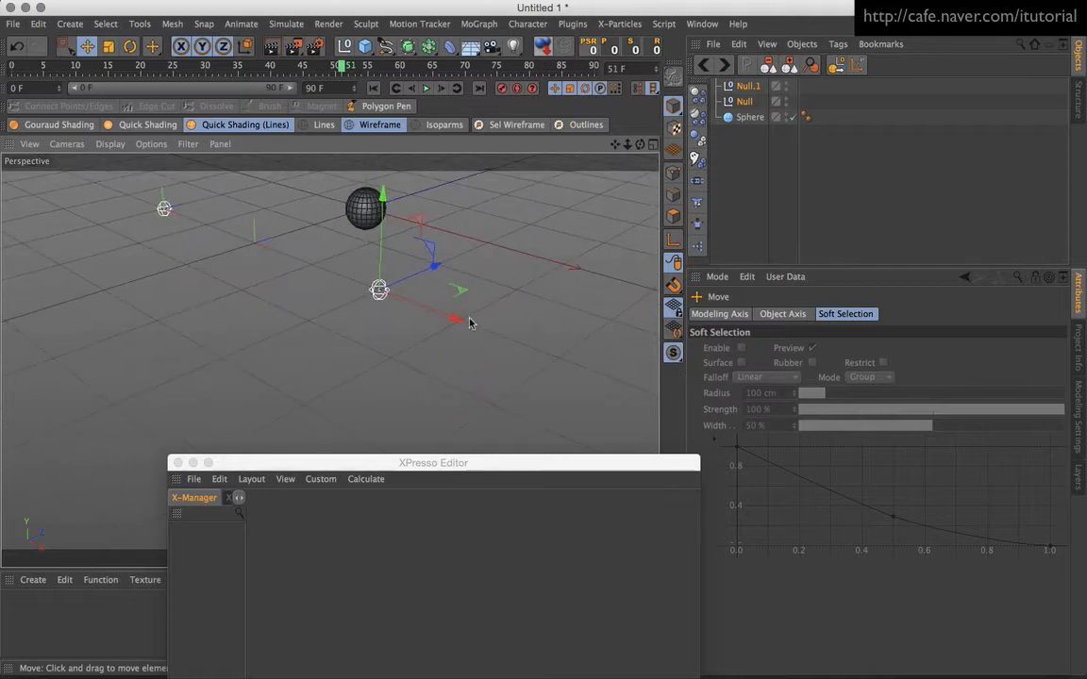
alt+drag(469, 322, 496, 349)
Attach an XPresso tag to the sphere and add the sphere as a node in its XGroup.
drag(499, 457, 627, 251)
click(750, 119)
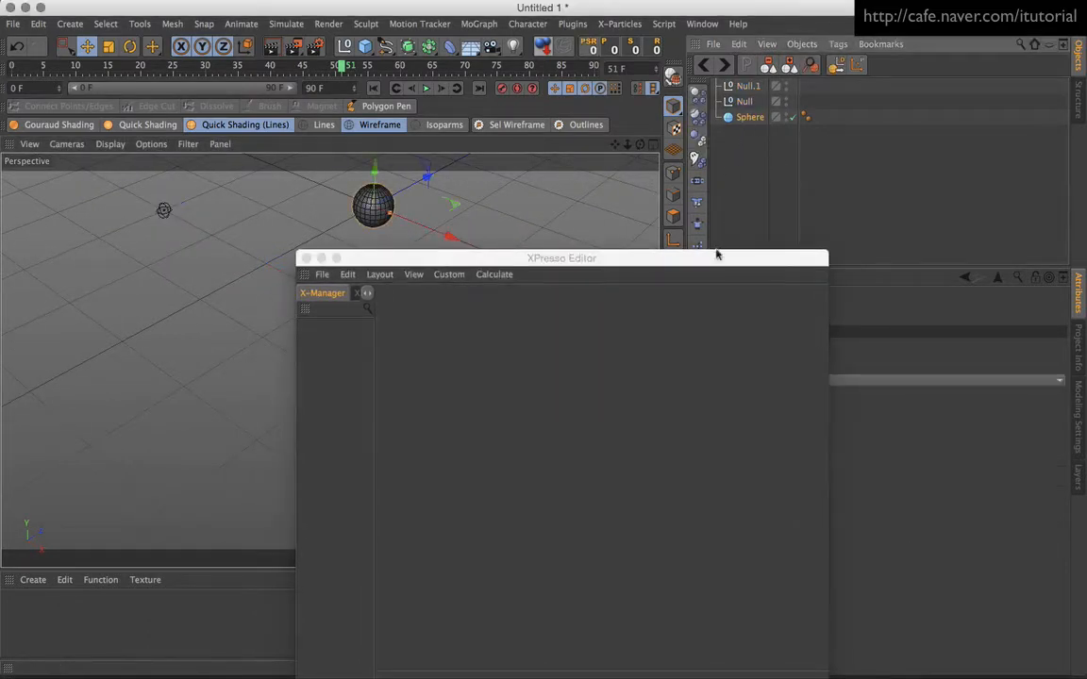
drag(715, 255, 713, 296)
click(804, 117)
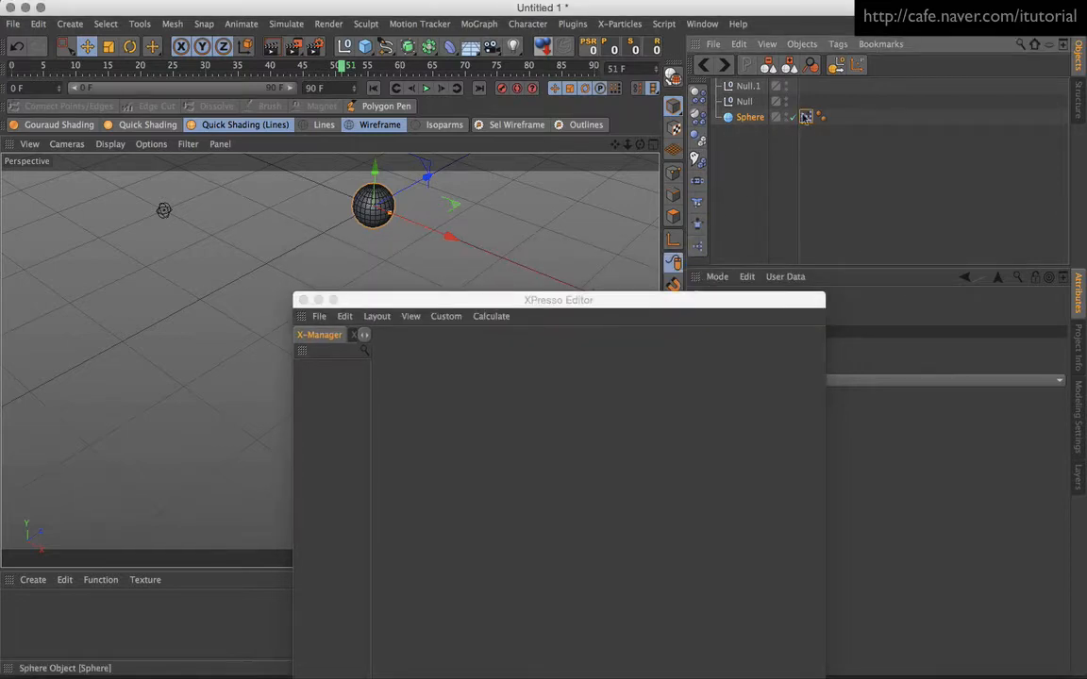
drag(750, 117, 742, 426)
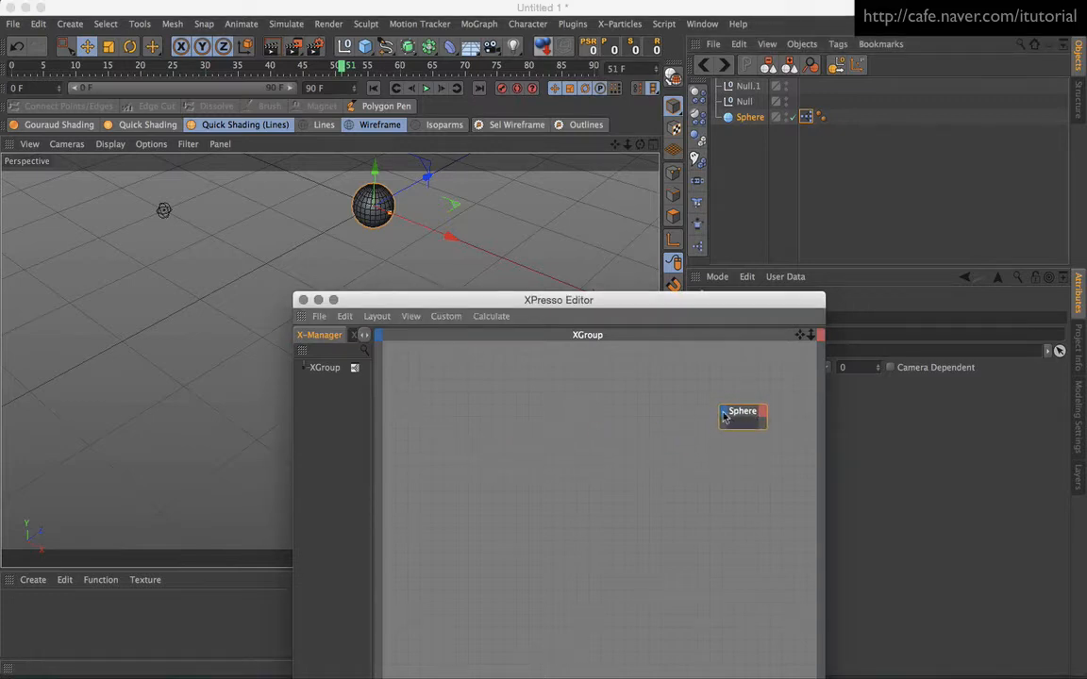
Add a Global Position input port to the Sphere node, expand the node to fit the port name, and reposition it slightly.
click(724, 416)
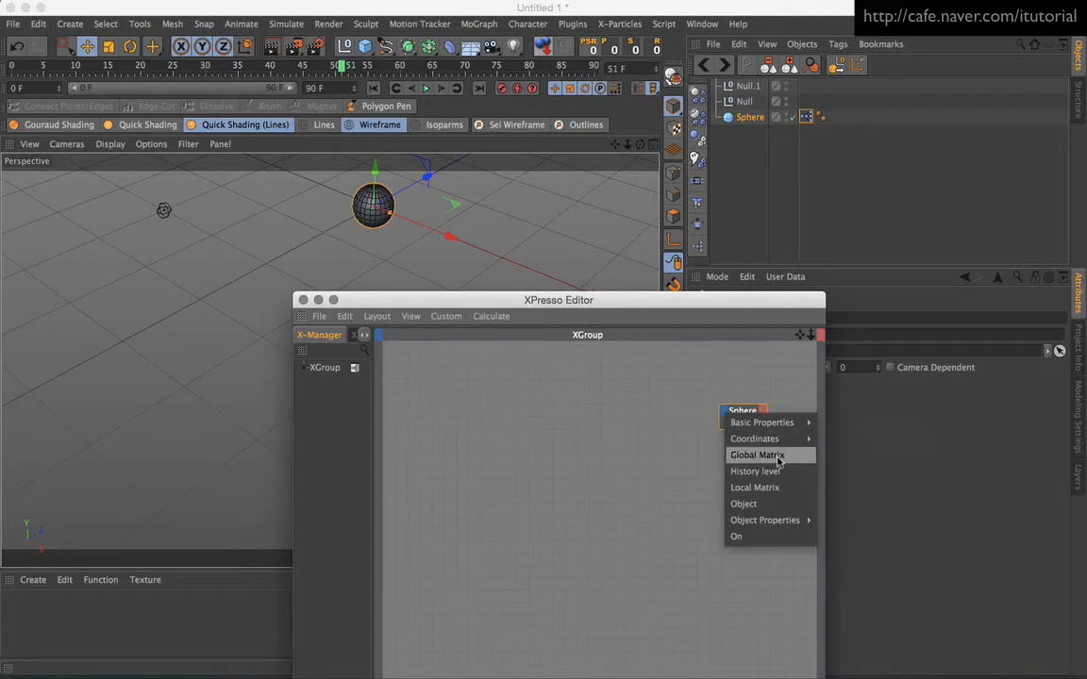
mouse_move(800, 440)
mouse_move(902, 453)
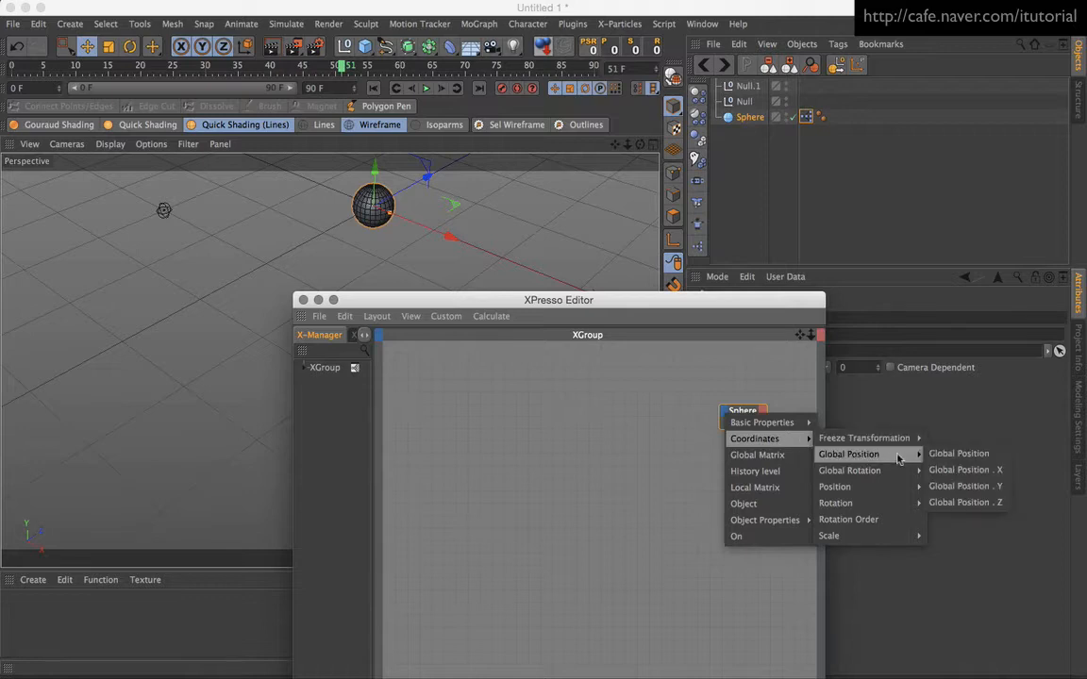
click(939, 457)
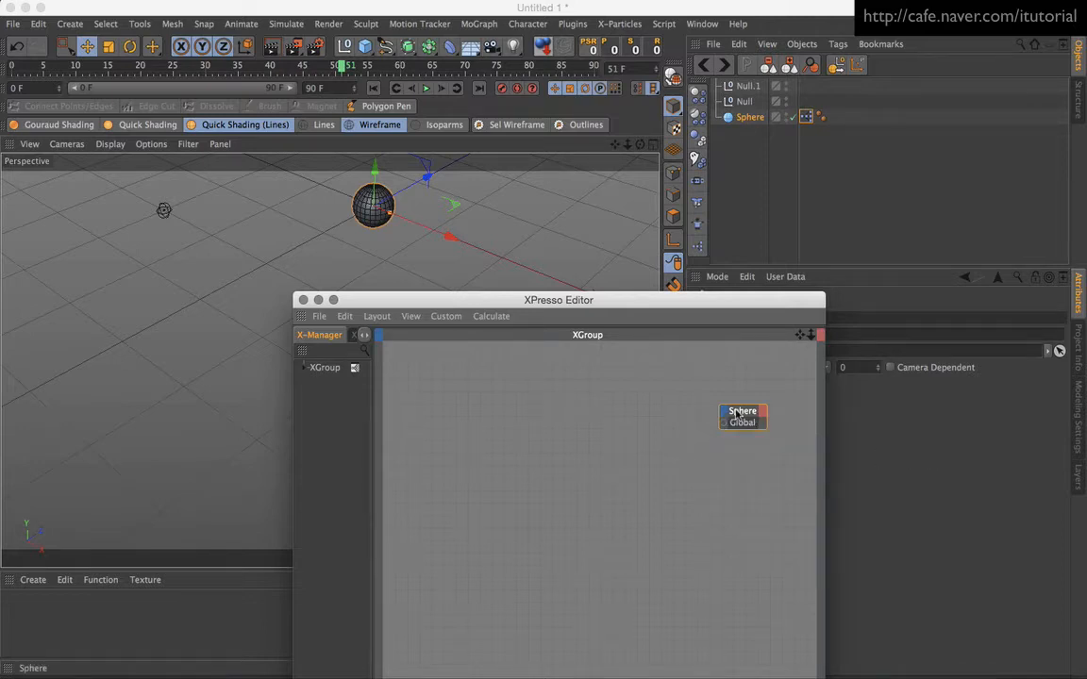
double_click(735, 411)
drag(749, 414, 745, 434)
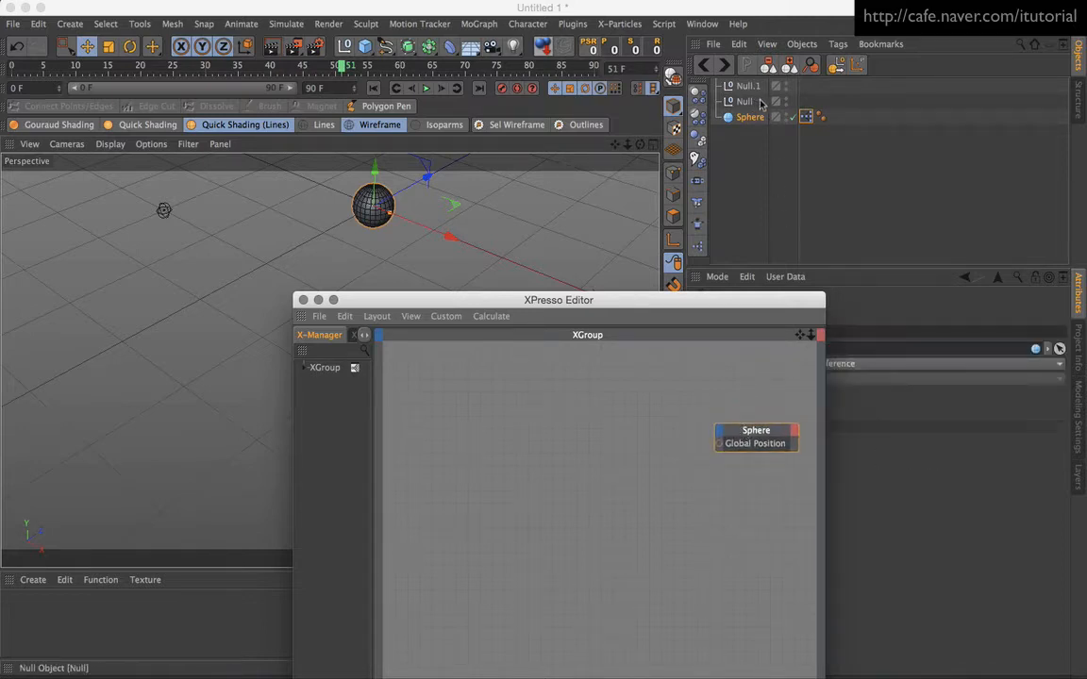
Add Null and Null.1 as nodes in the XGroup, stacked one above the other on the opposite side from the Sphere node.
drag(762, 87, 454, 521)
drag(462, 422, 479, 550)
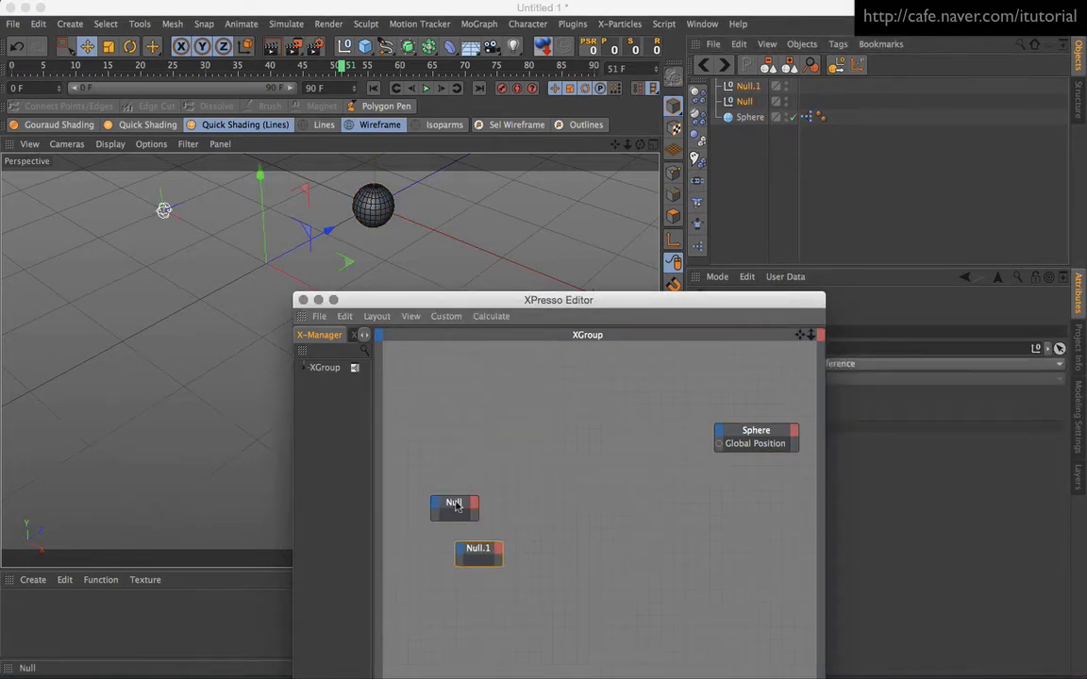
drag(455, 505, 455, 431)
drag(478, 550, 459, 519)
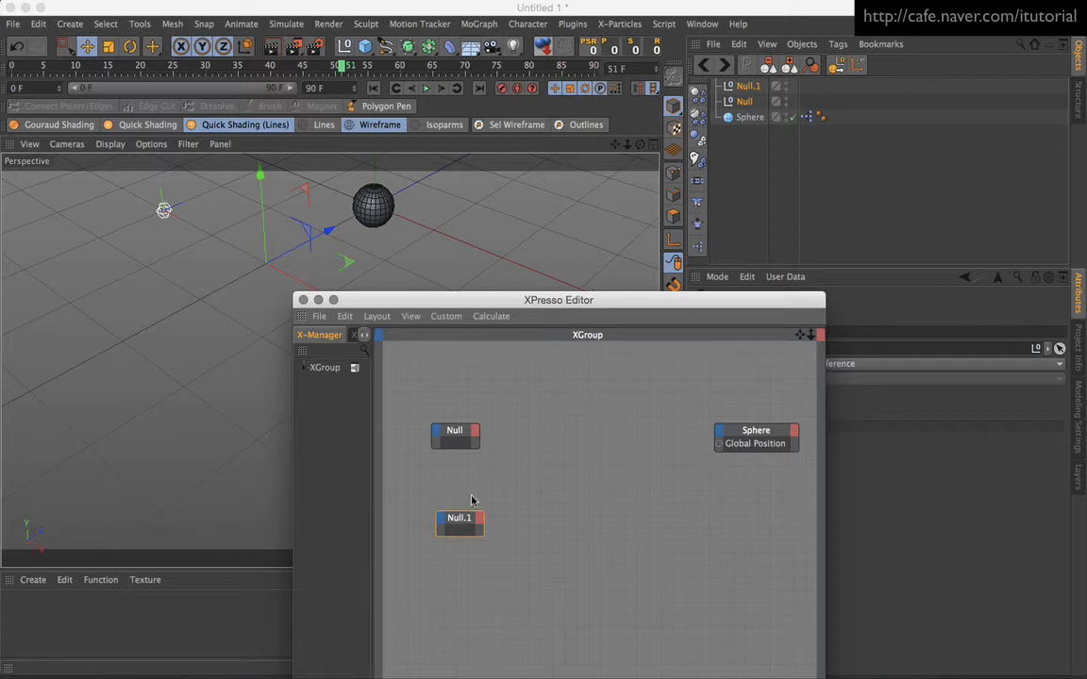
Add a Global Position output port to the Null and Null.1 nodes and expand both nodes to fit the port names.
click(476, 432)
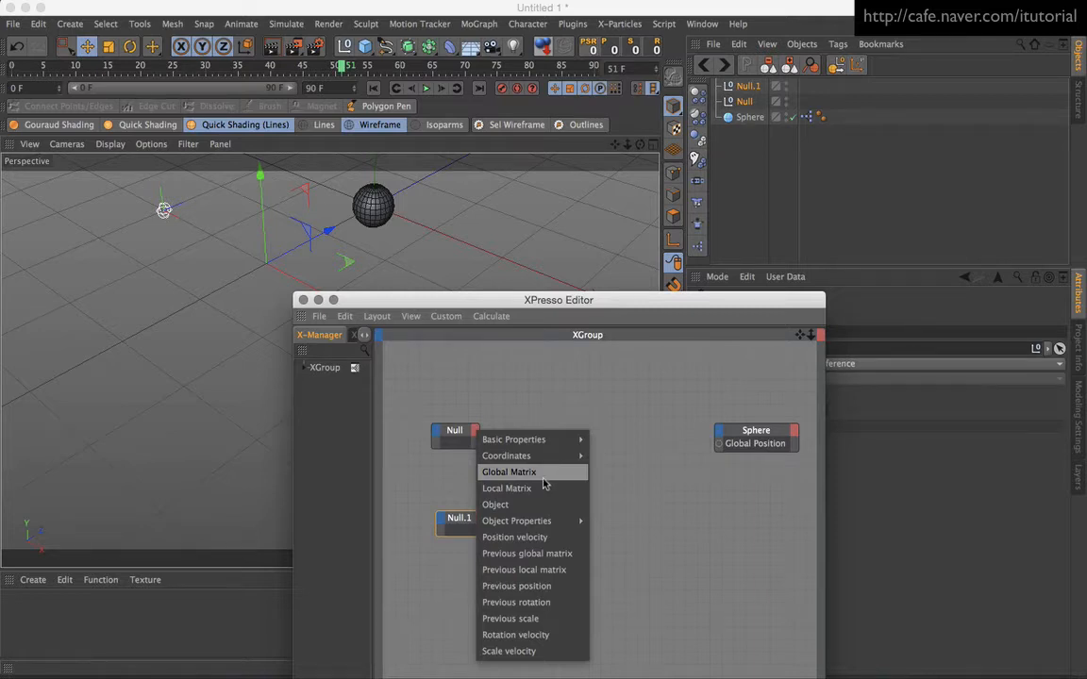
mouse_move(547, 462)
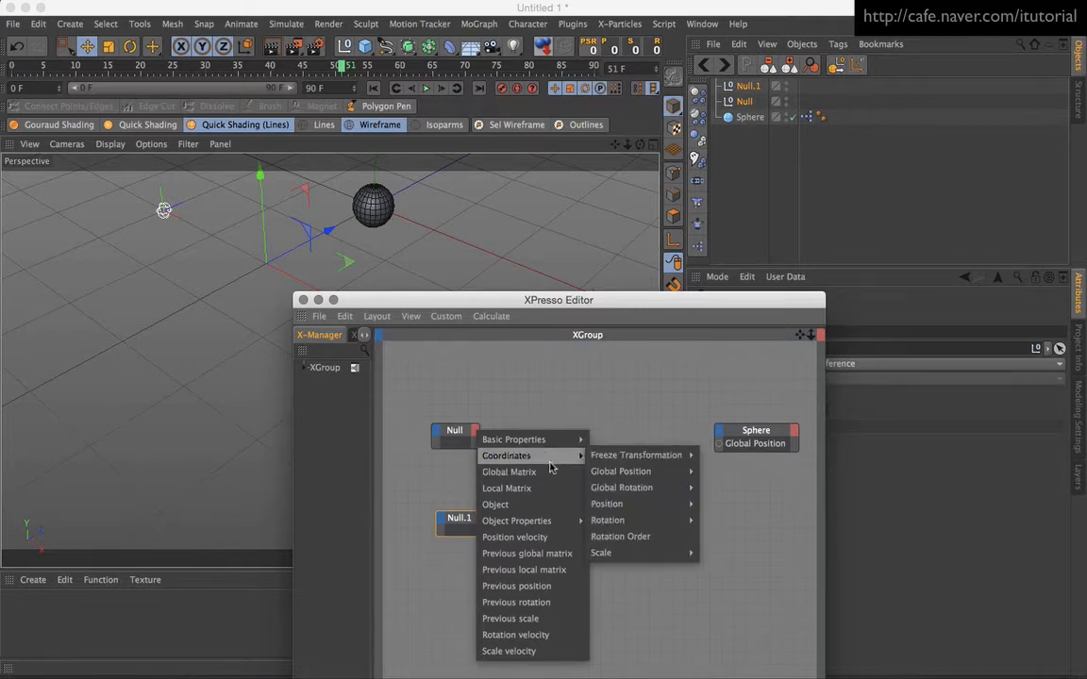
mouse_move(620, 472)
click(722, 473)
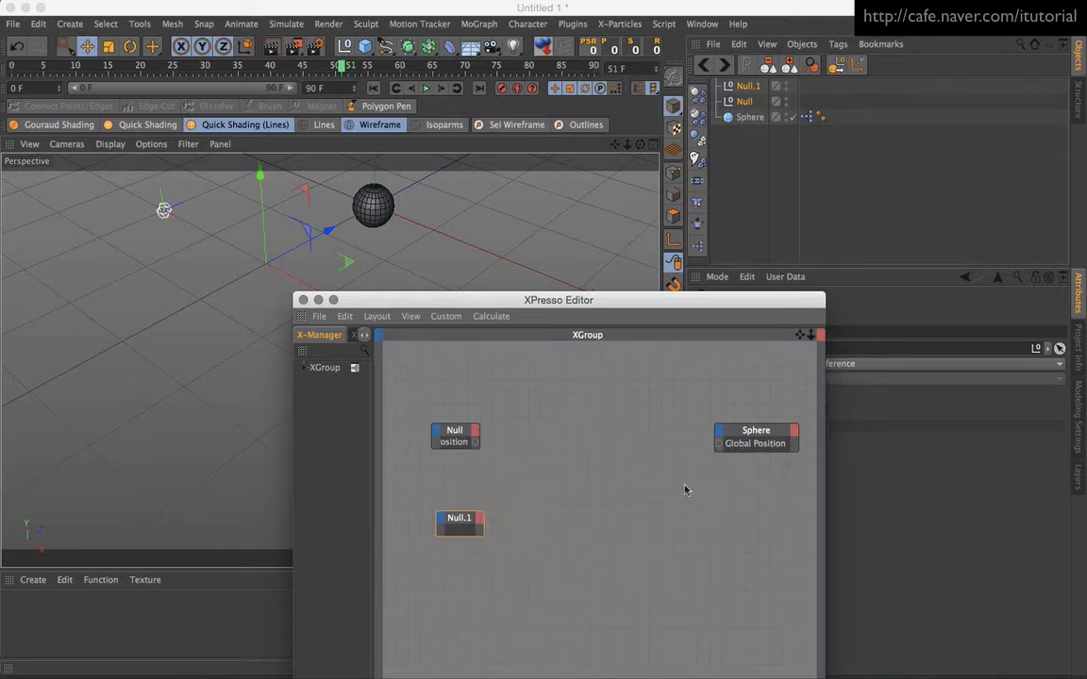
click(478, 524)
mouse_move(552, 470)
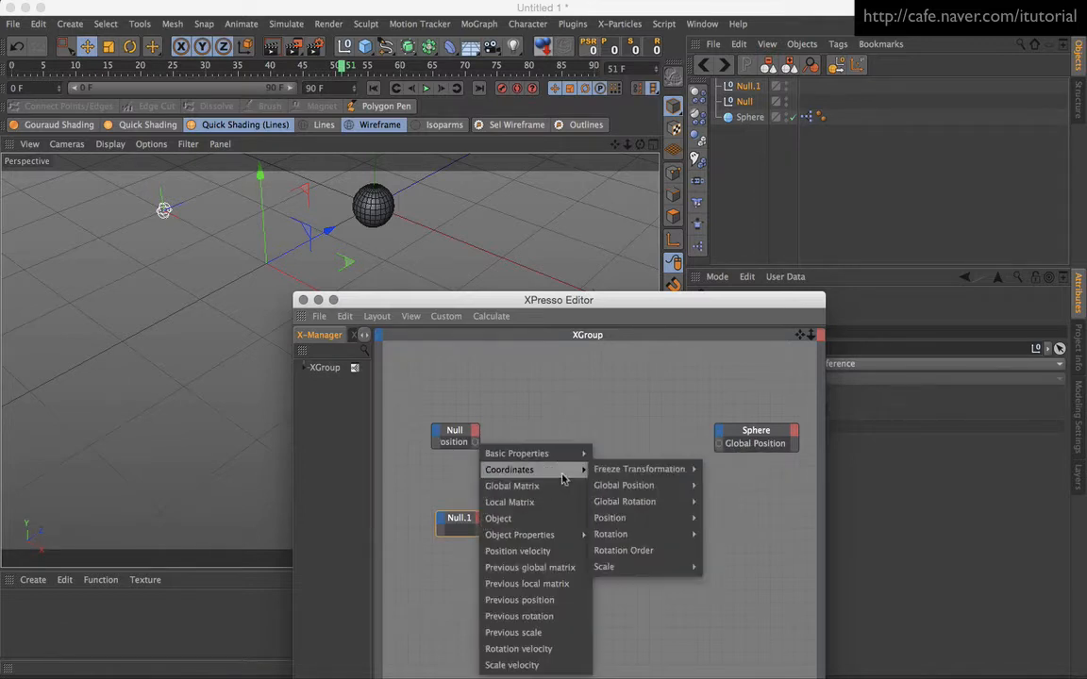
mouse_move(636, 485)
click(721, 483)
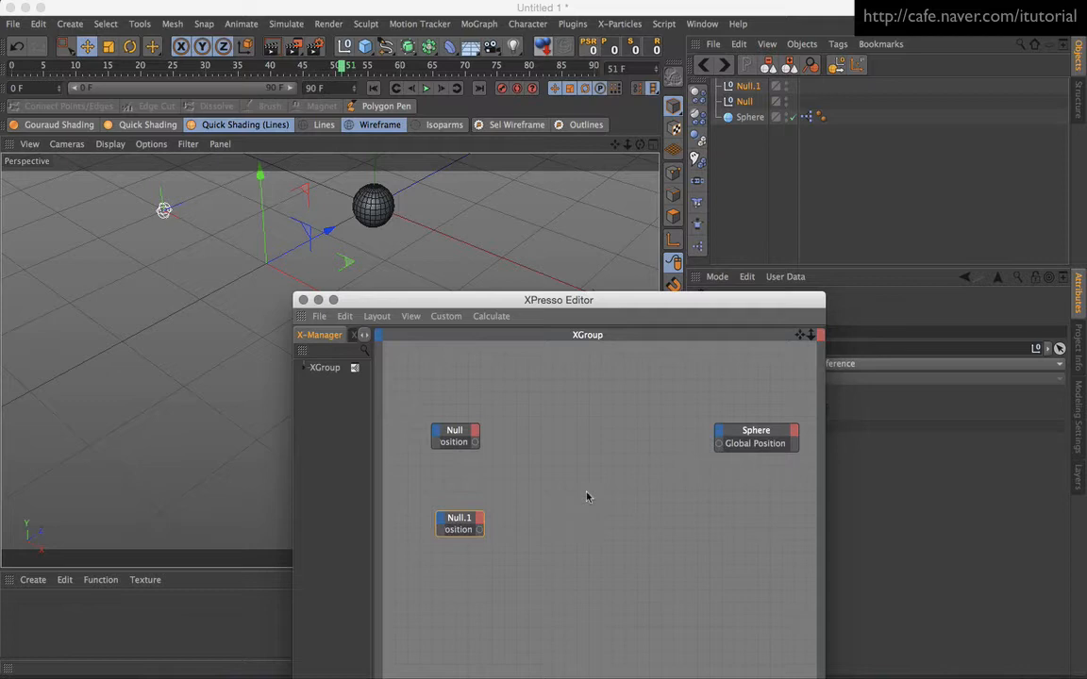
double_click(455, 433)
double_click(457, 518)
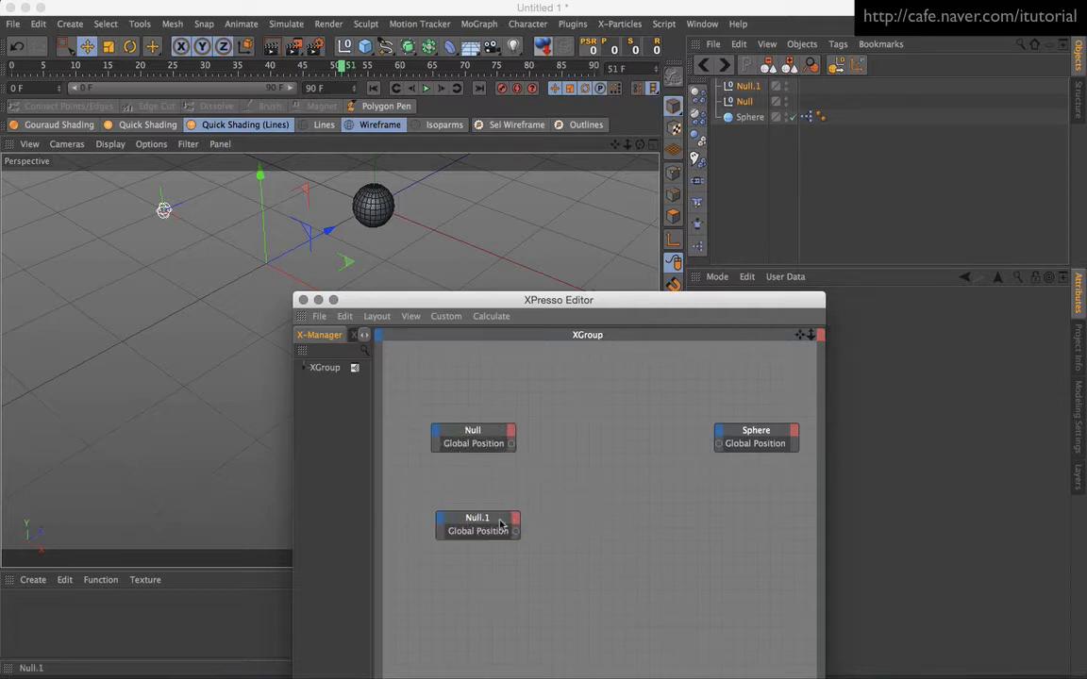
Space the Null and Null.1 nodes farther apart vertically and shift the XPresso Editor window to uncover more of the viewport.
drag(484, 518, 475, 561)
drag(481, 435, 478, 448)
drag(489, 303, 487, 362)
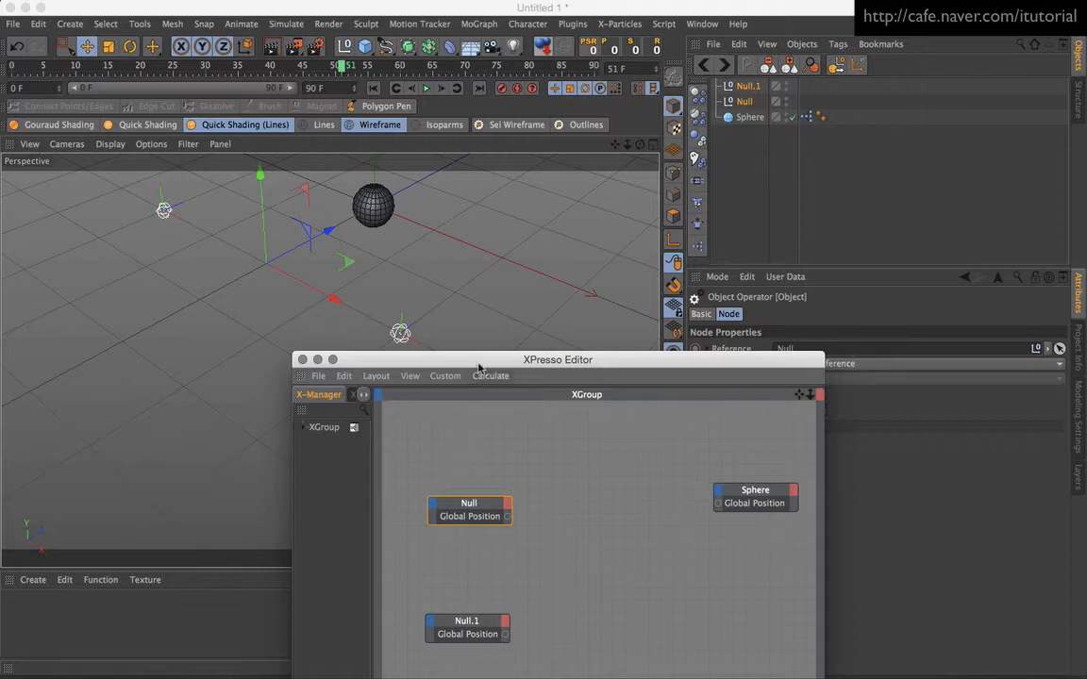
drag(478, 366, 461, 349)
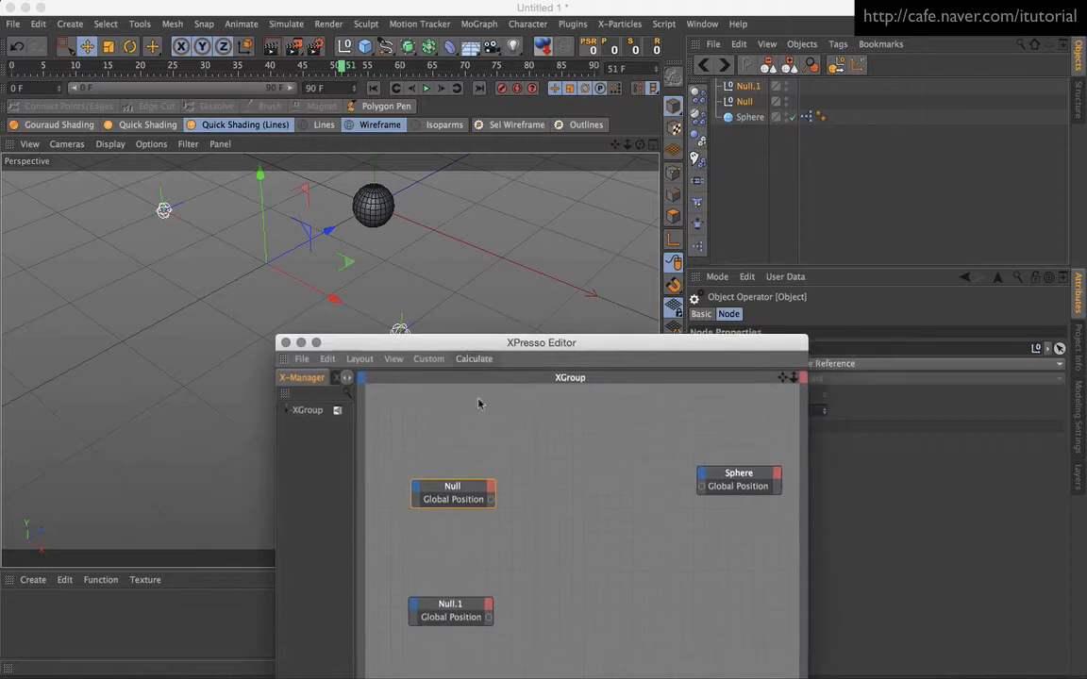
Add a Math node to the XGroup between the Null and Sphere nodes.
right_click(565, 451)
mouse_move(589, 453)
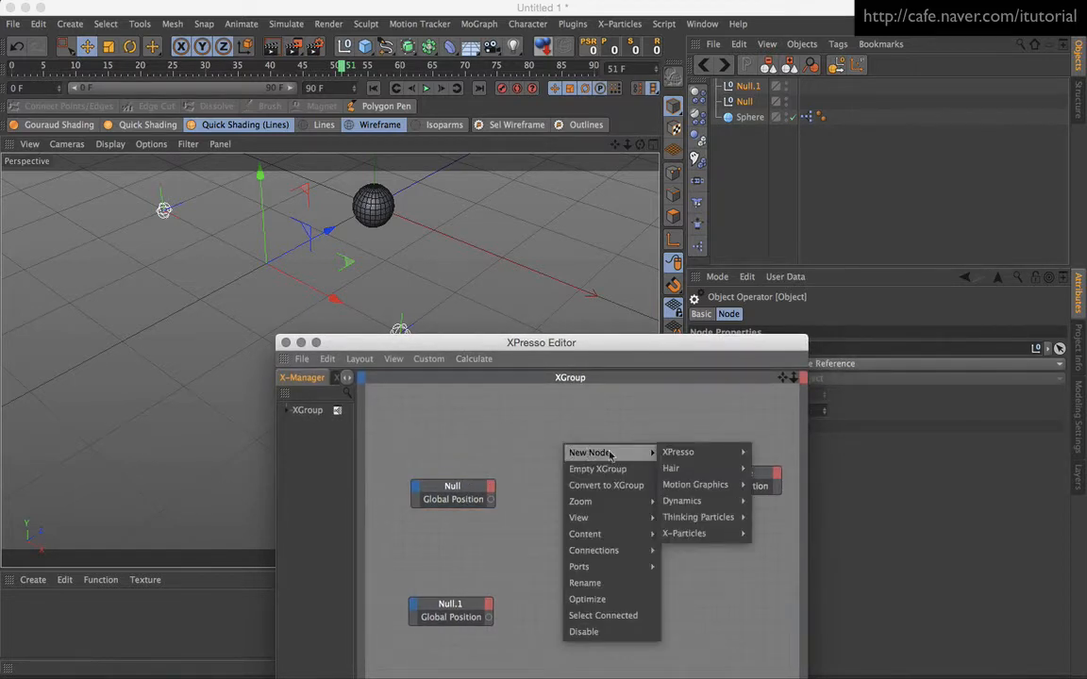
mouse_move(677, 451)
mouse_move(766, 452)
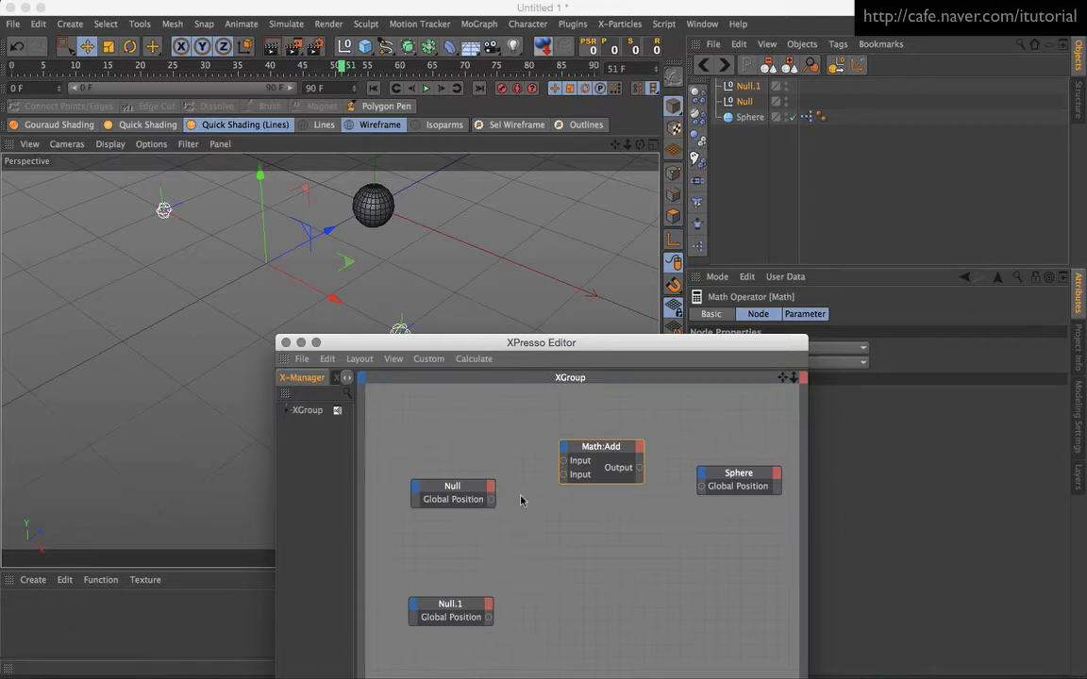
drag(609, 447, 599, 463)
Uncover the Math node's properties and set its data type to Vector.
drag(711, 343, 547, 326)
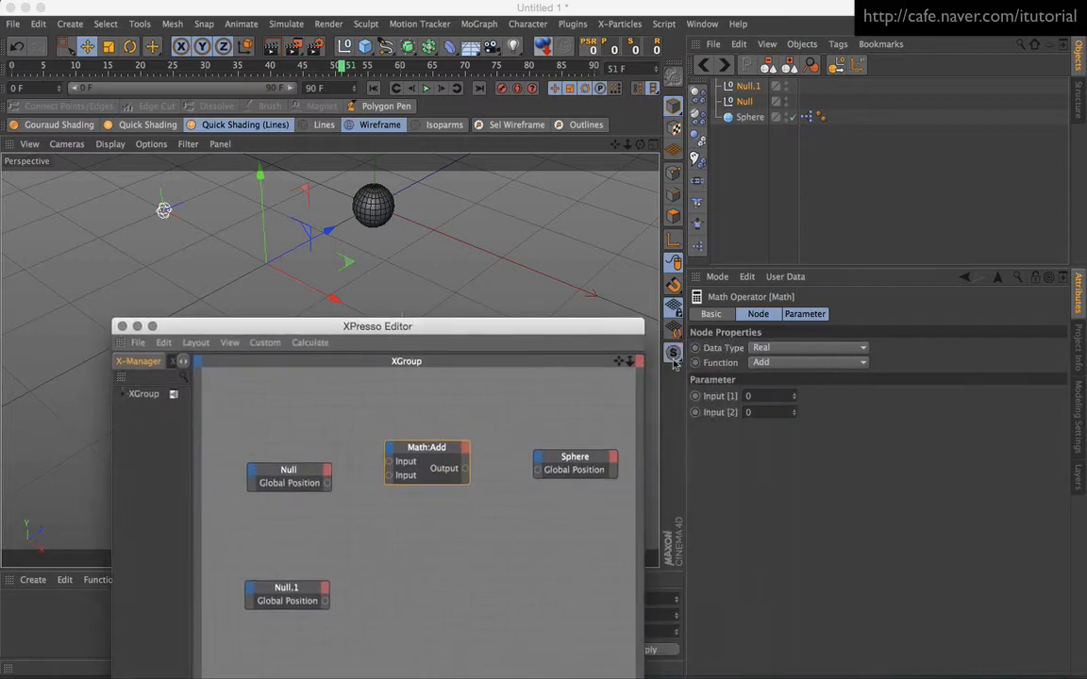
click(760, 348)
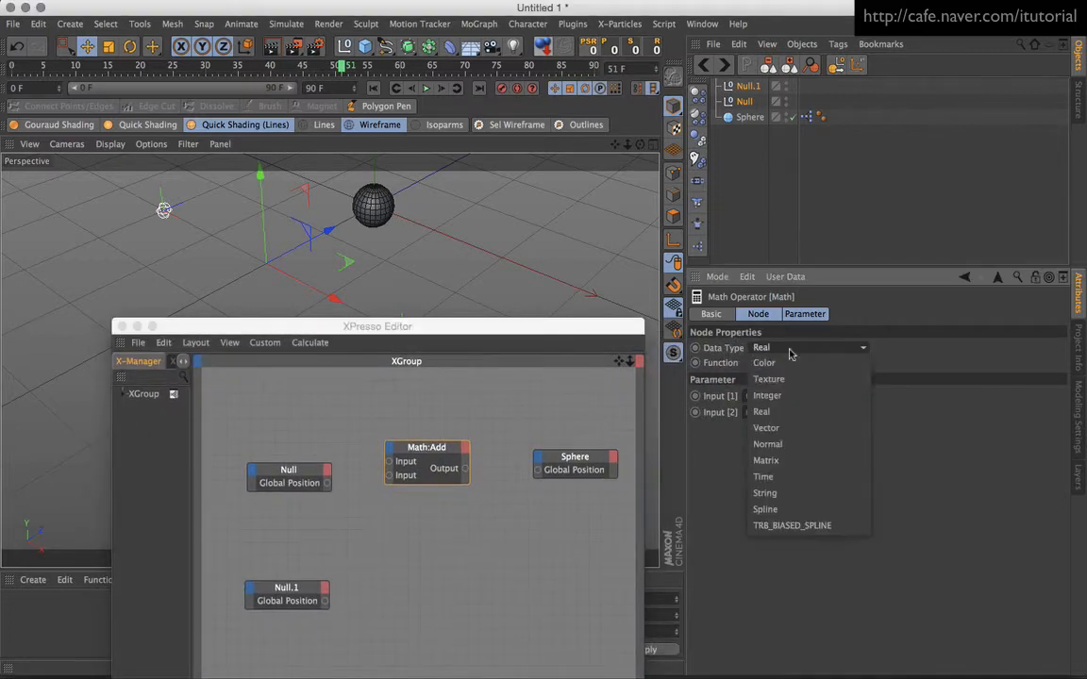
click(756, 411)
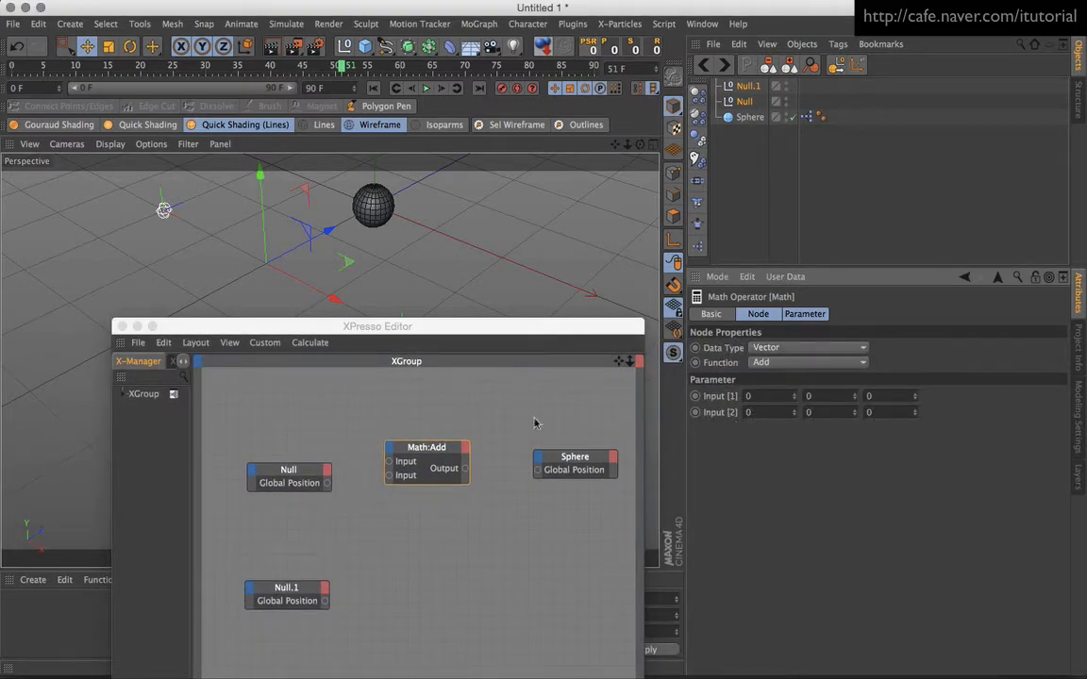
Try the Divide function on the Math node and check which data types it offers.
click(797, 363)
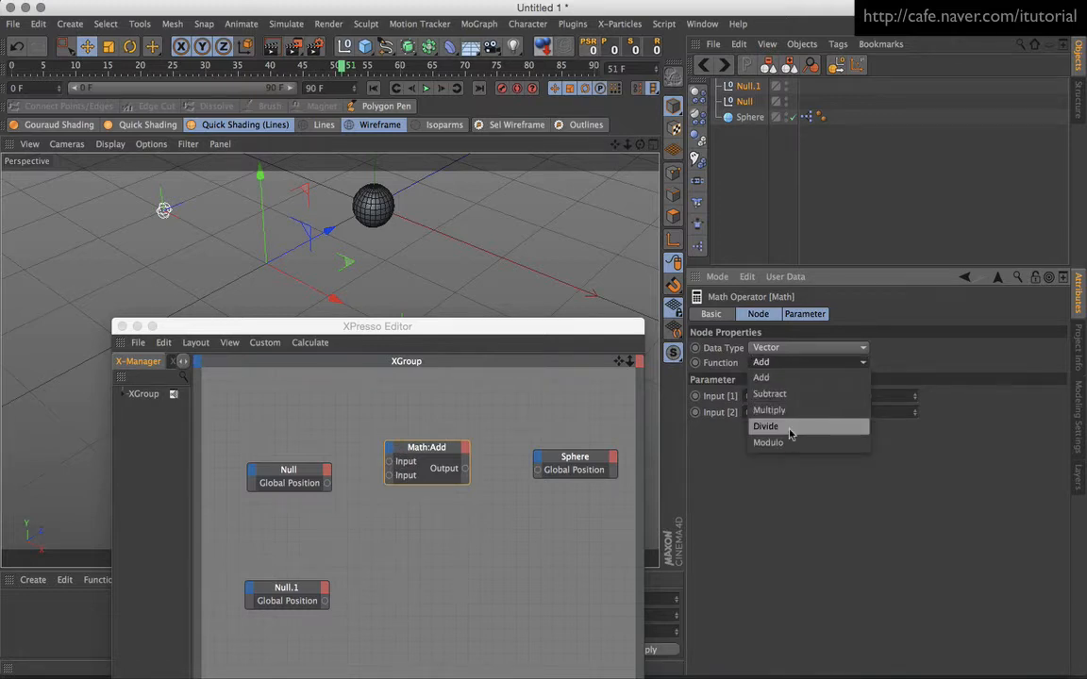
click(791, 427)
click(800, 348)
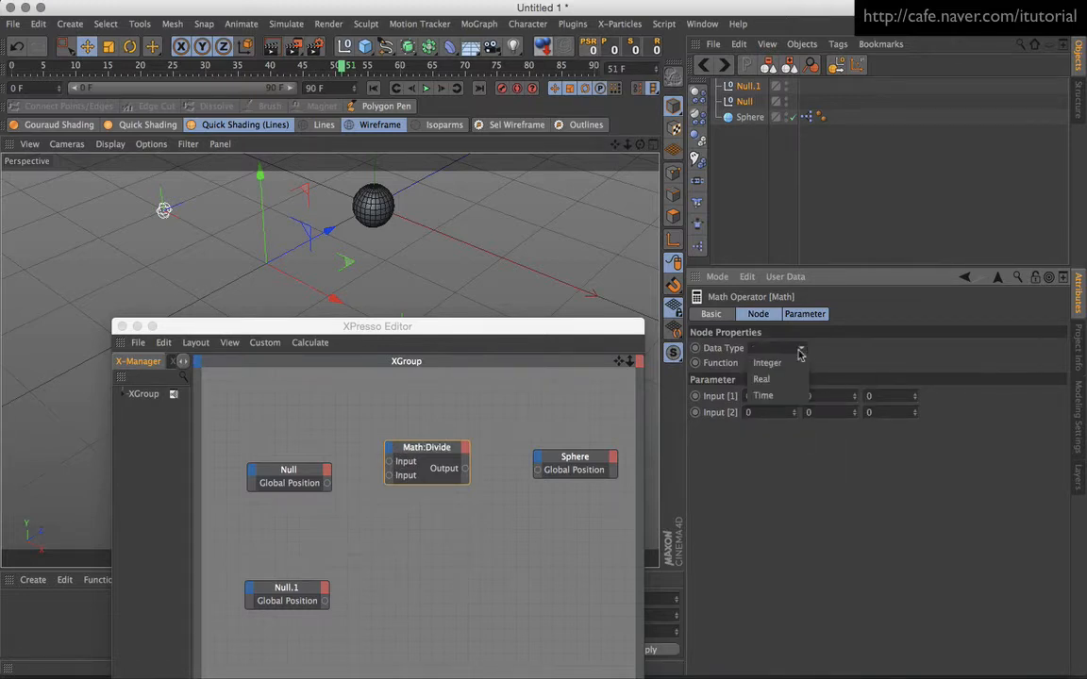
click(828, 357)
click(797, 348)
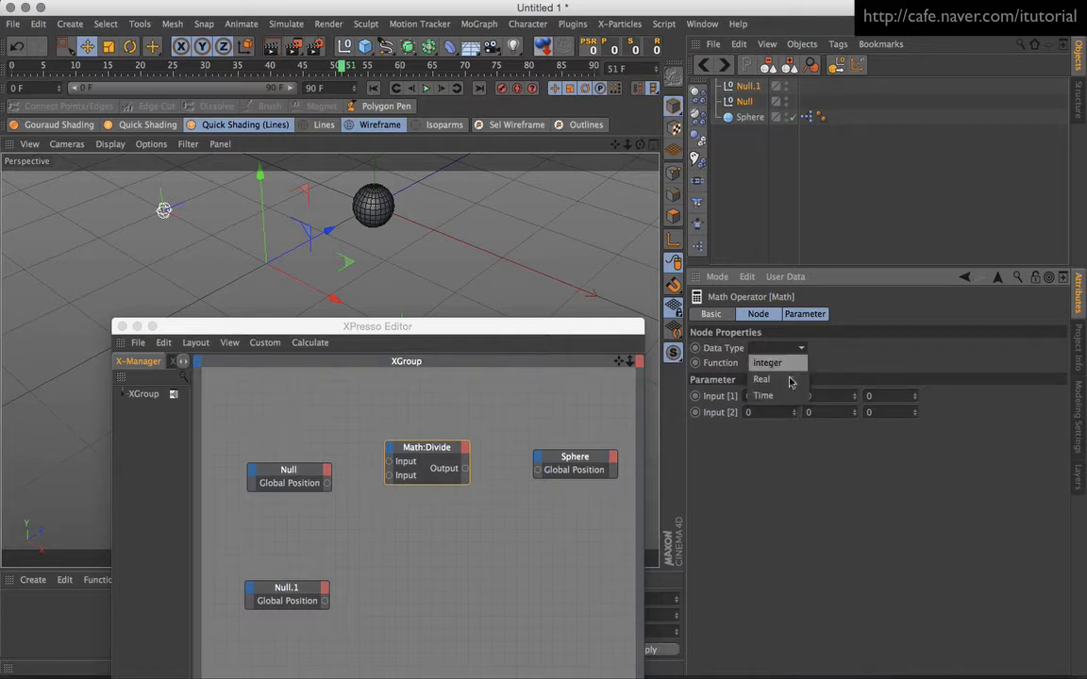
click(830, 363)
Set the Math node to multiply vectors, with 0.5, 0.5, 0.5 as its second input.
click(798, 362)
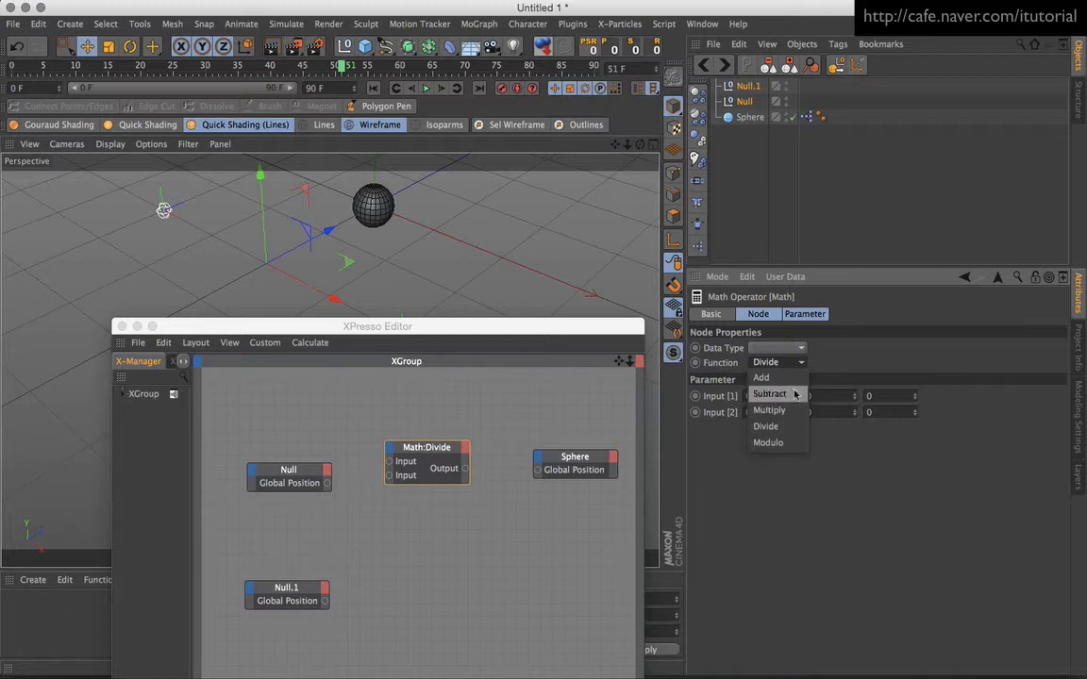
click(789, 412)
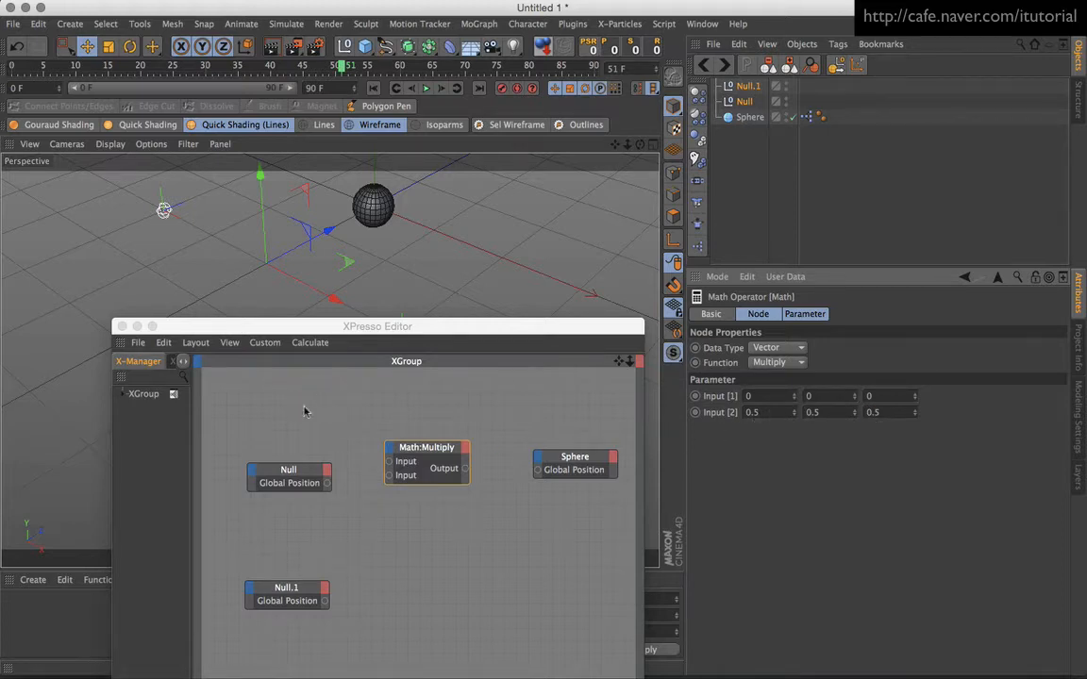
drag(466, 334, 468, 345)
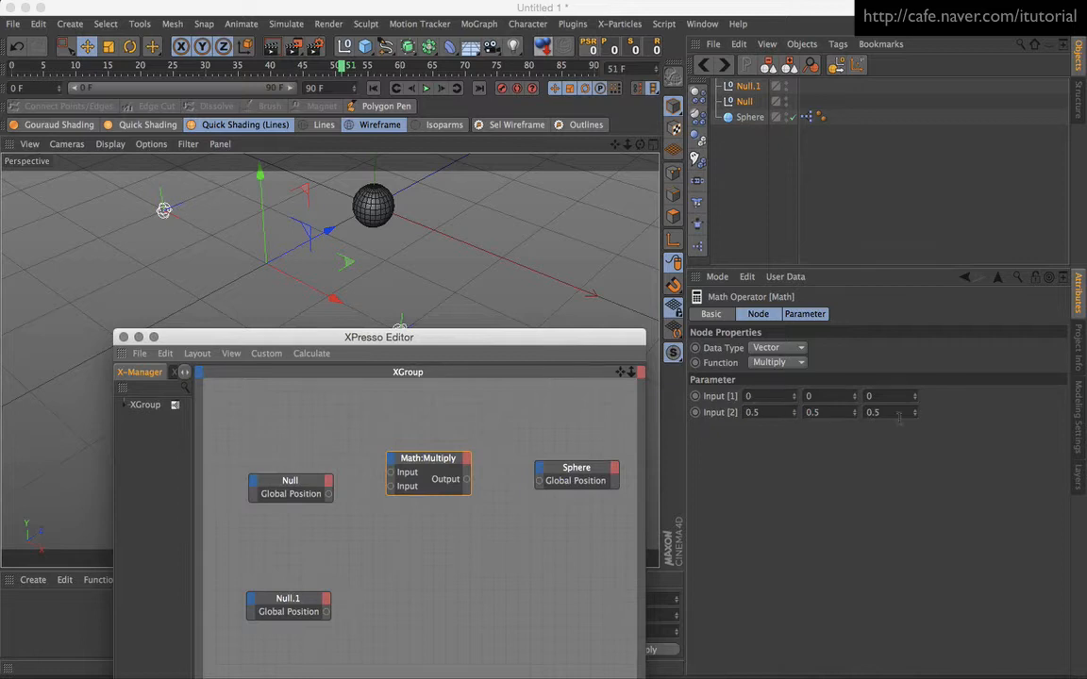
drag(553, 344, 577, 350)
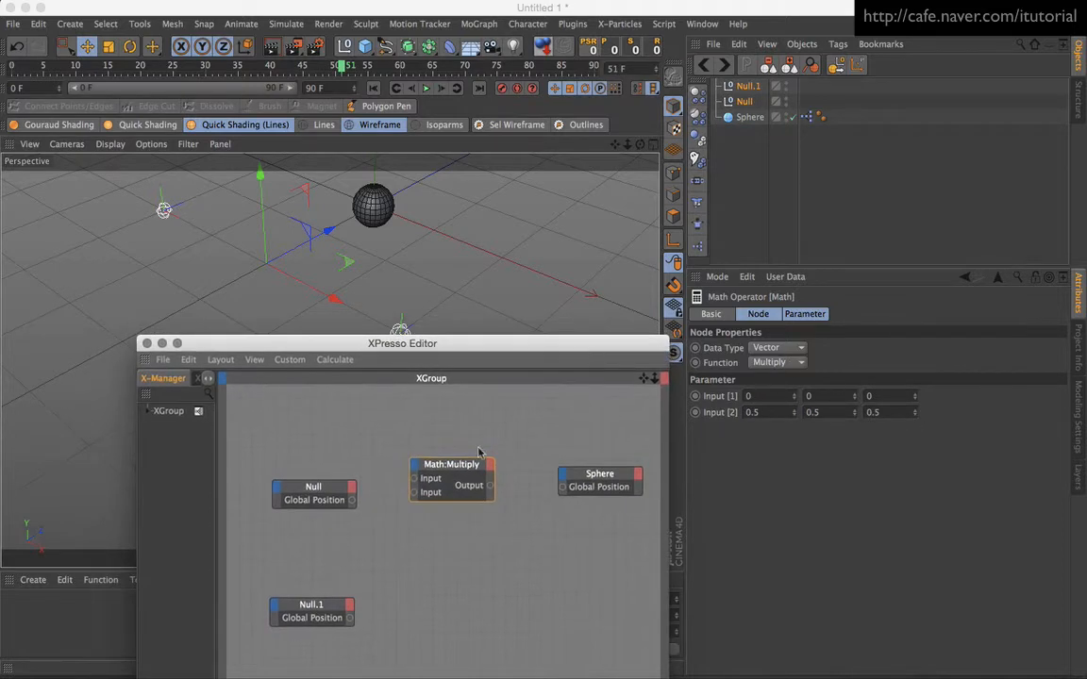
Duplicate the Math:Multiply node below the first and connect each null's Global Position to the first input of its own Multiply node.
ctrl+drag(458, 466, 451, 577)
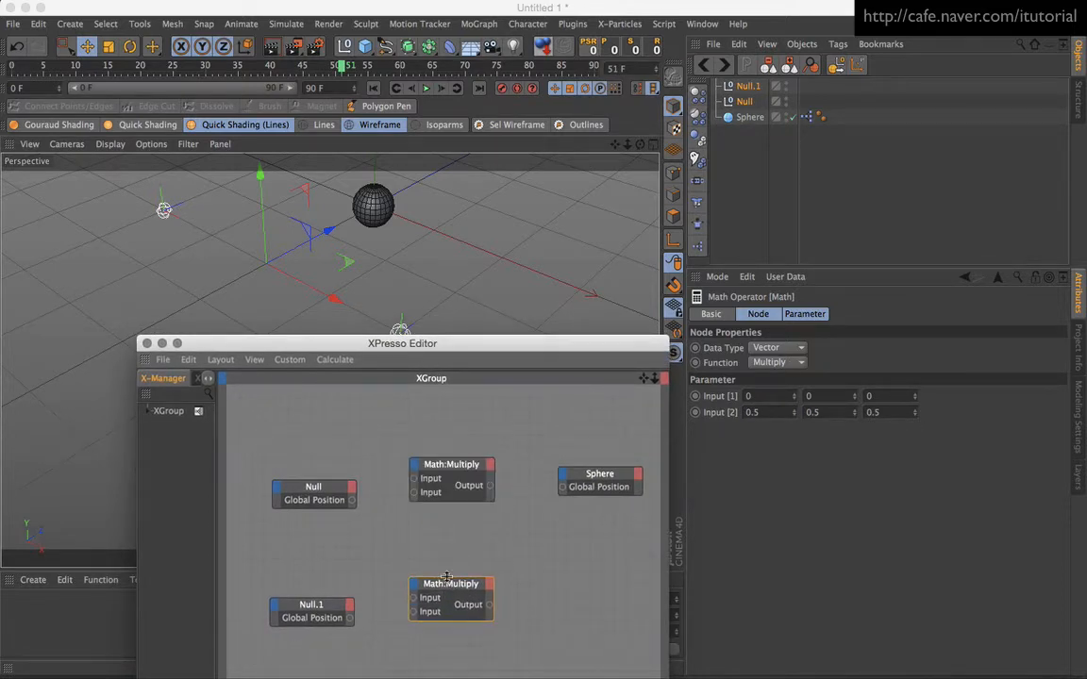
drag(413, 483, 414, 478)
drag(412, 601, 413, 598)
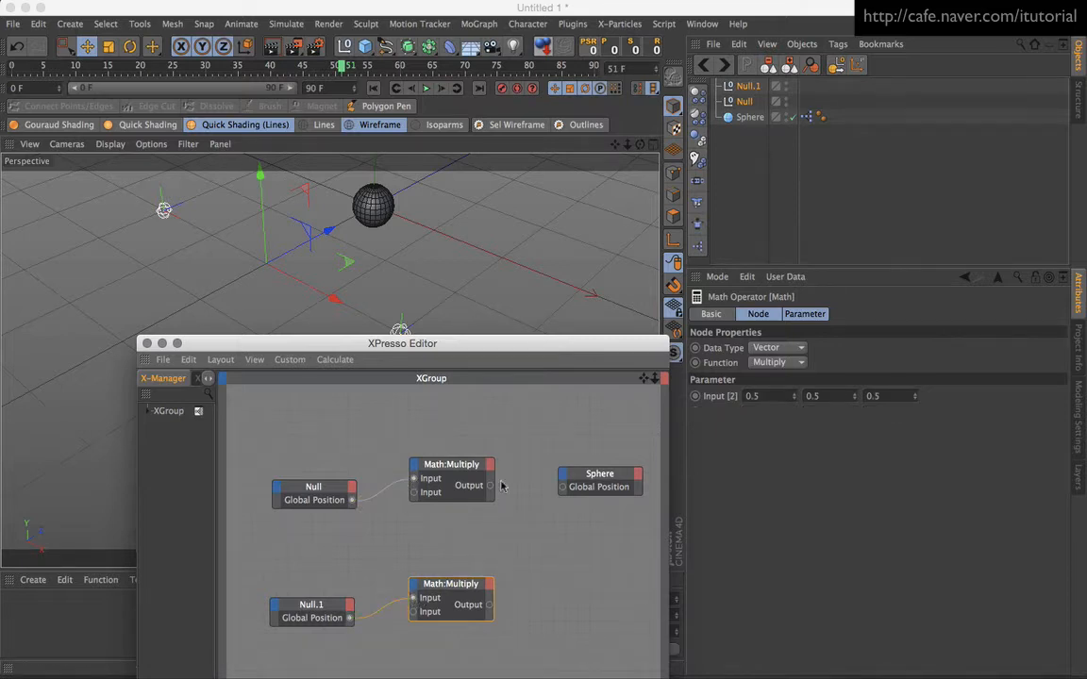
Make room before the Sphere node, place a copy of the Math:Multiply node there, and change the copy's function to Add.
drag(517, 349, 432, 333)
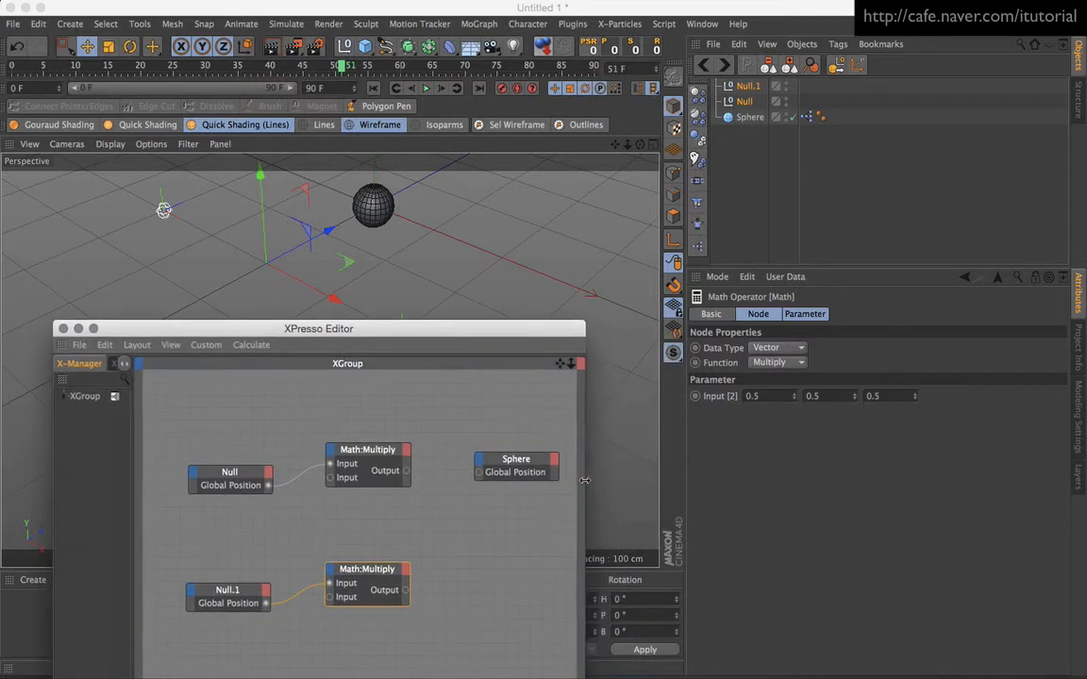
drag(584, 485, 685, 485)
drag(576, 460, 635, 495)
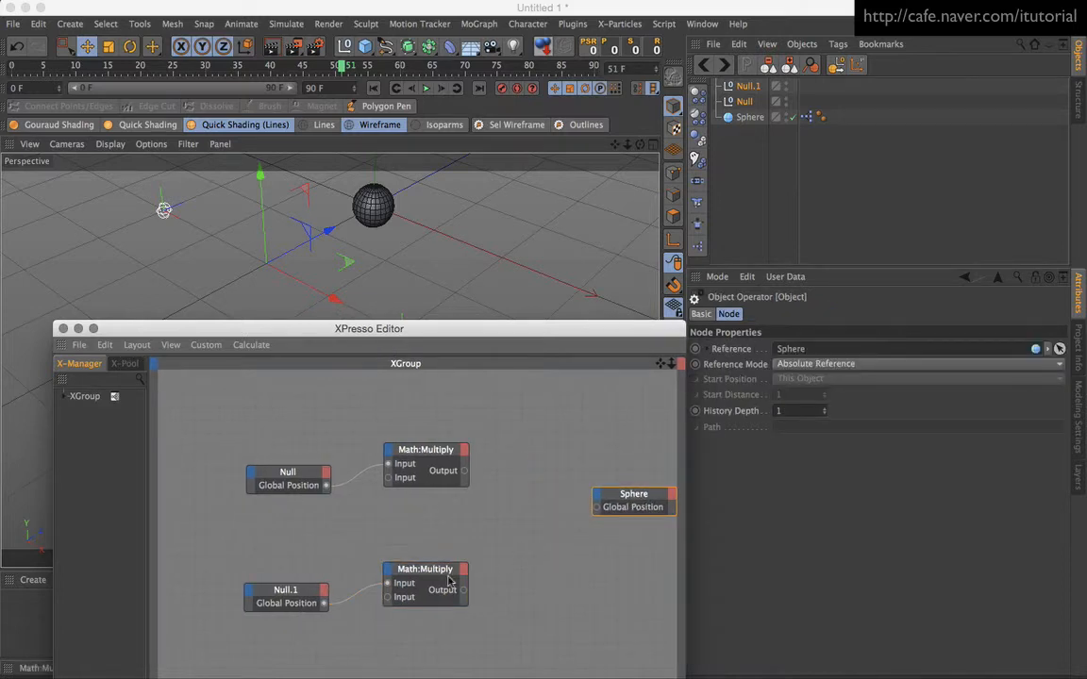
ctrl+drag(433, 572, 528, 506)
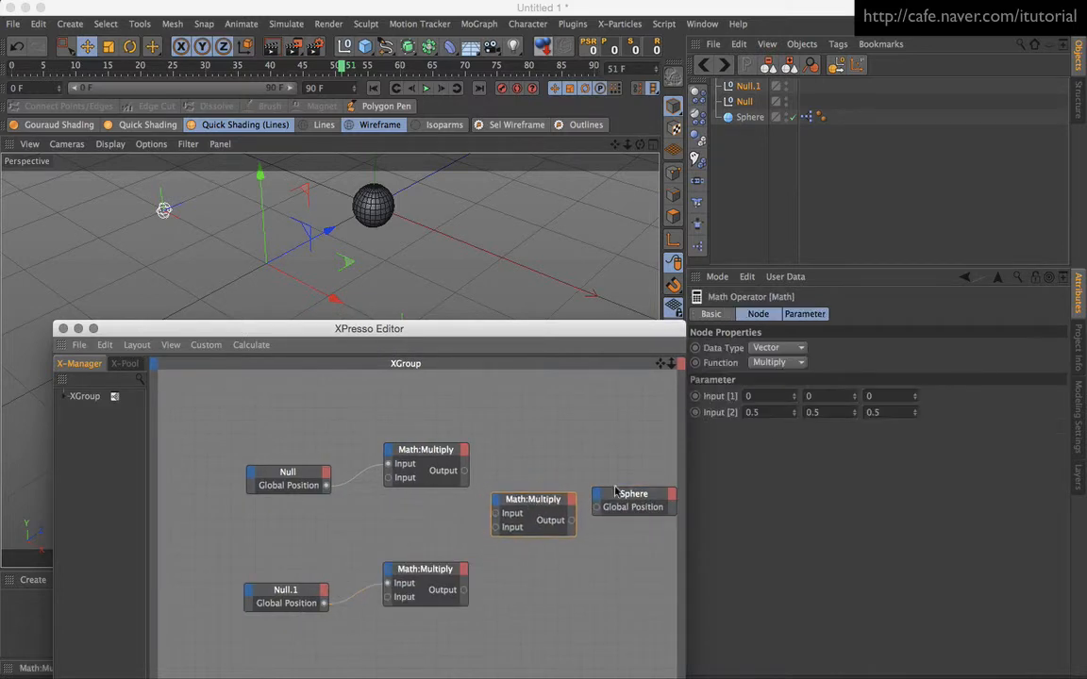
click(797, 363)
click(762, 377)
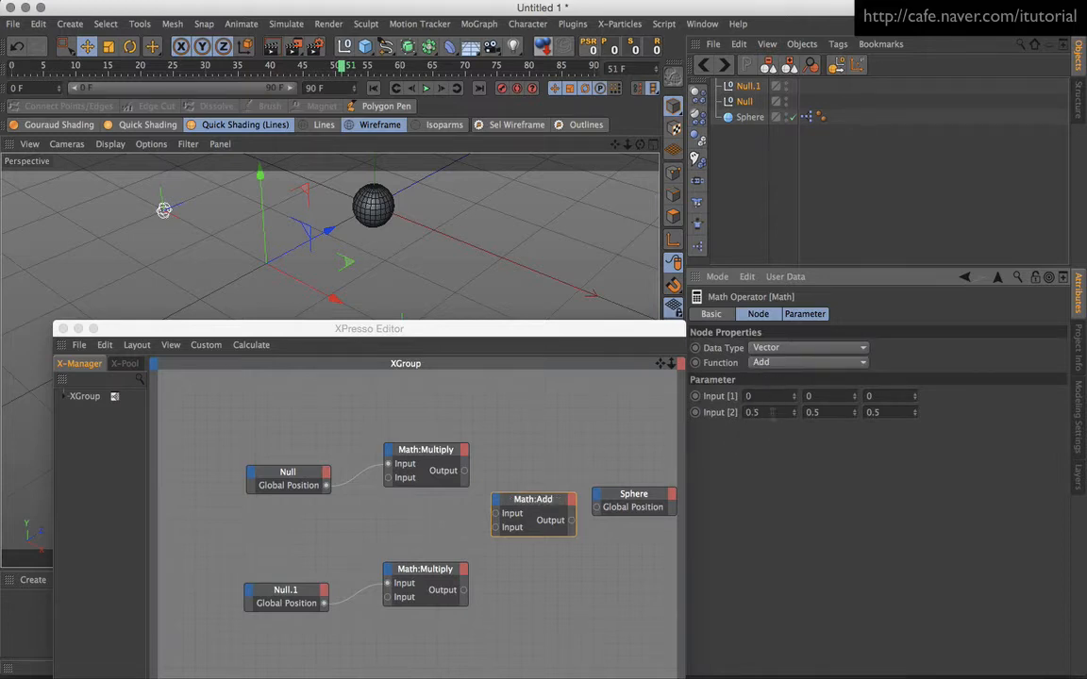
Connect both Multiply outputs to the Math:Add inputs and the Add output to the Sphere's Global Position.
click(449, 477)
drag(464, 471, 496, 527)
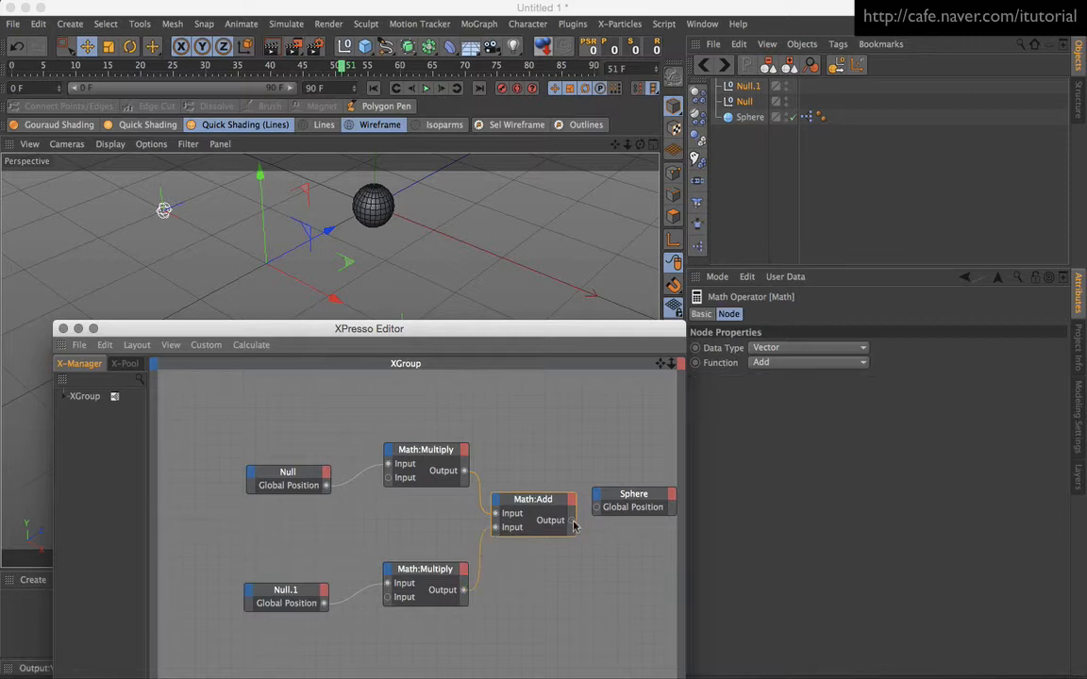
drag(596, 512, 597, 508)
drag(439, 329, 601, 443)
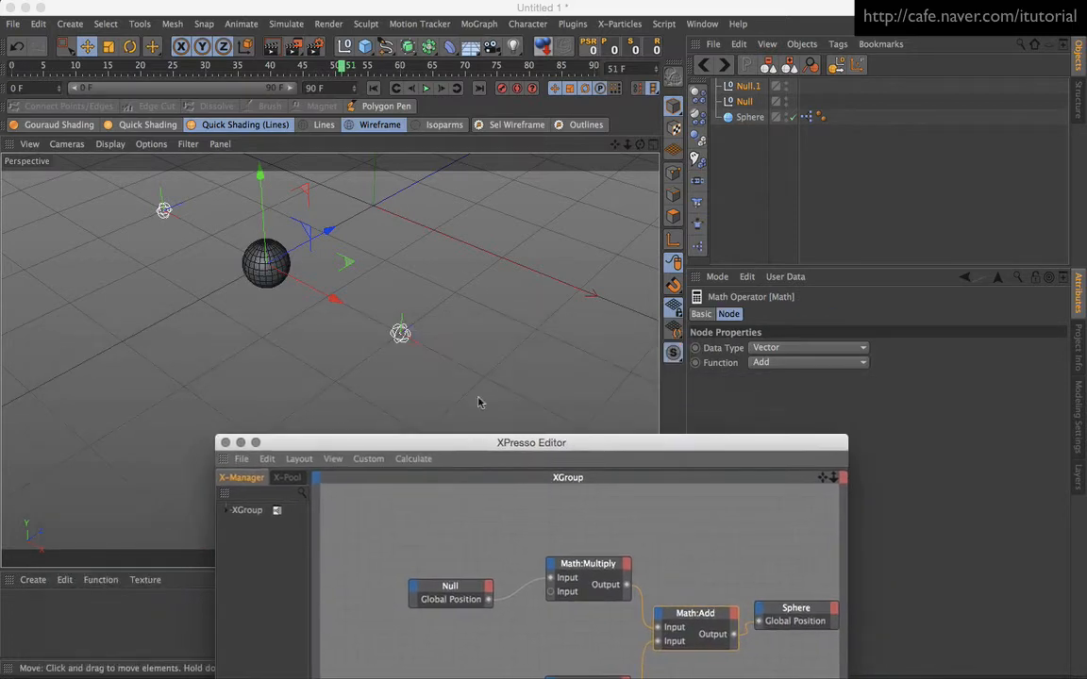
Move each null separately in the viewport to test how the sphere follows them.
alt+drag(367, 321, 525, 309)
click(435, 299)
drag(495, 242, 464, 326)
alt+middle_drag(324, 263, 396, 317)
click(215, 248)
drag(293, 235, 338, 246)
alt+middle_drag(489, 315, 446, 302)
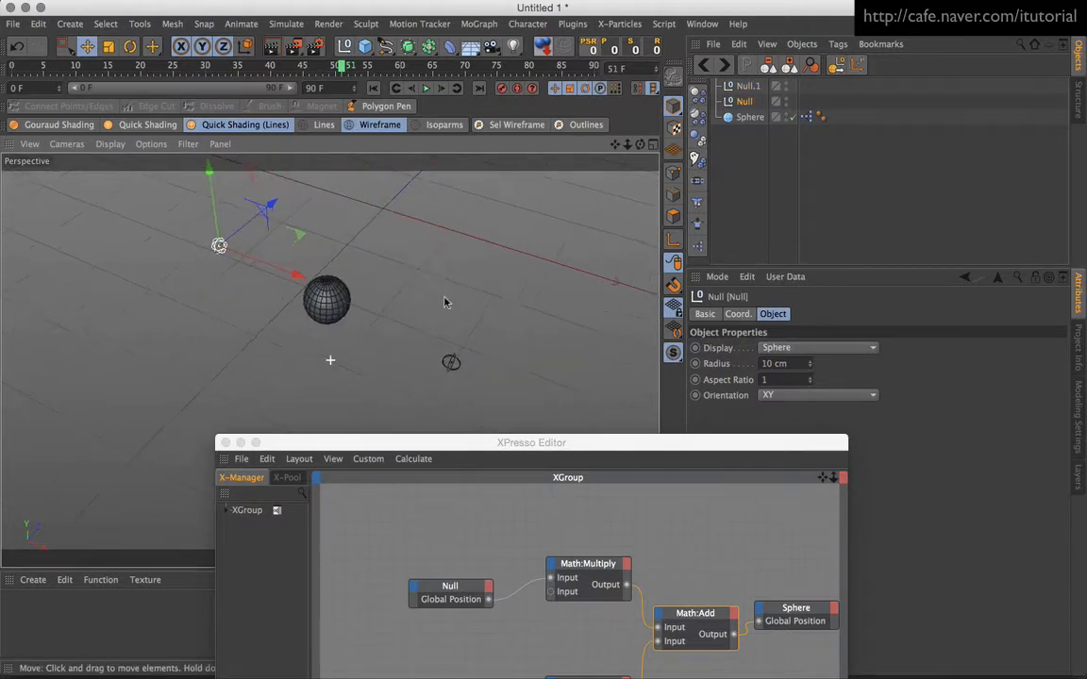
Add a third null and move it about 480 cm away from the origin, then raise it slightly.
alt+drag(446, 302, 449, 327)
alt+middle_drag(449, 328, 474, 327)
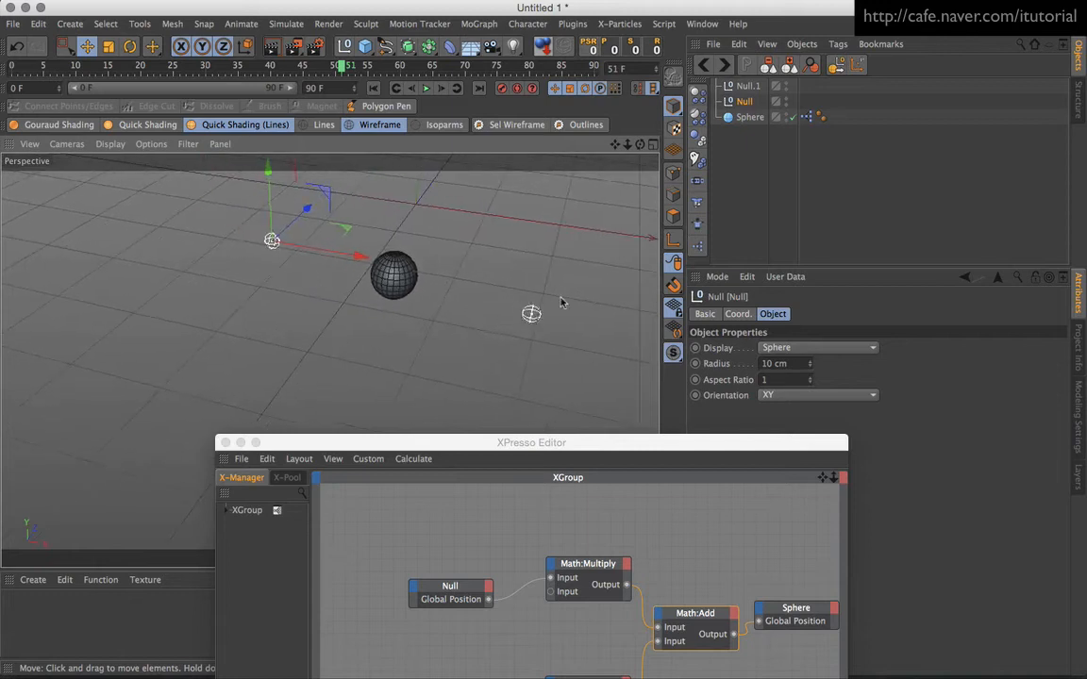
click(344, 47)
alt+drag(458, 233, 188, 364)
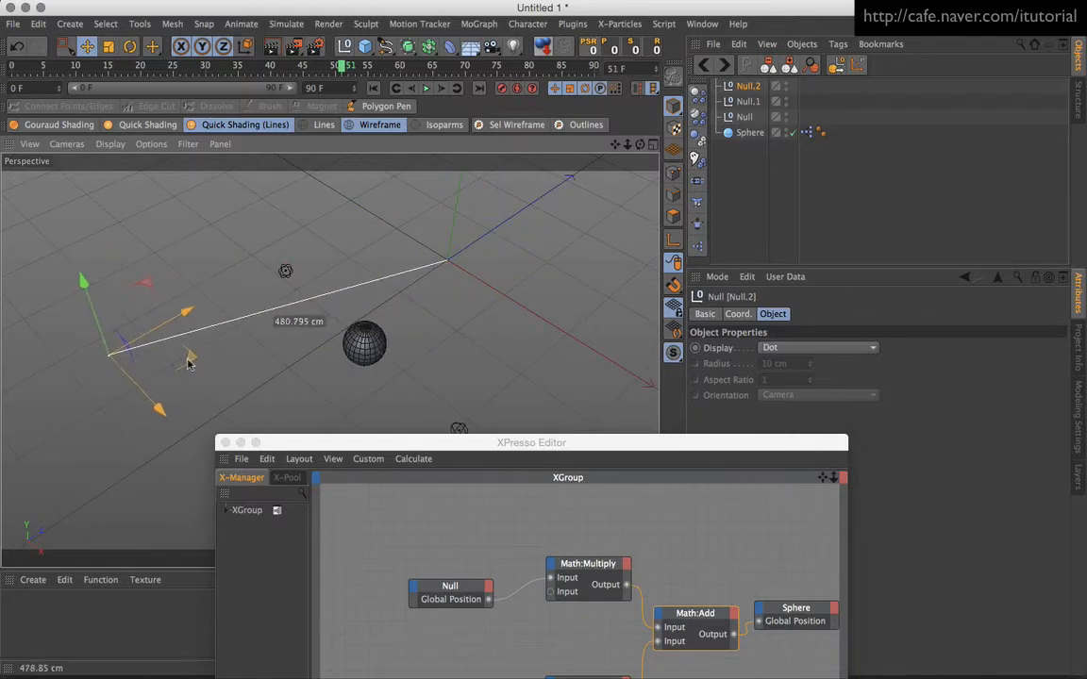
alt+drag(333, 354, 415, 293)
alt+middle_drag(335, 324, 387, 294)
drag(180, 230, 180, 215)
Show Null's coordinates and make Null a child of Null.2.
click(321, 254)
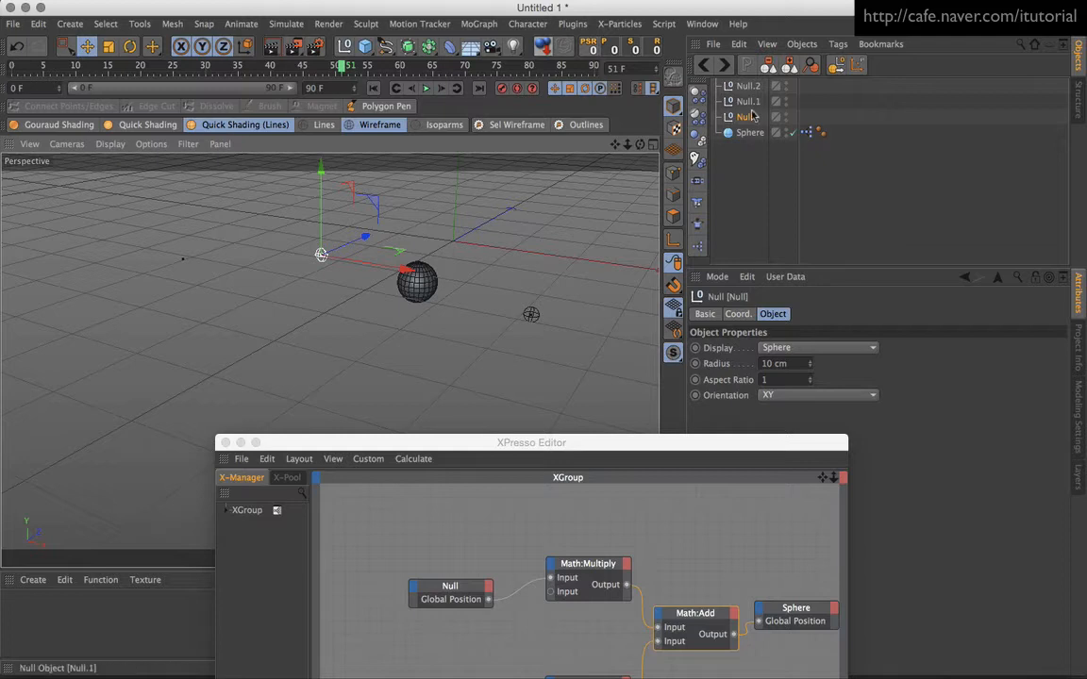
mouse_move(745, 117)
mouse_down()
mouse_move(763, 89)
mouse_move(749, 88)
mouse_move(746, 120)
mouse_up()
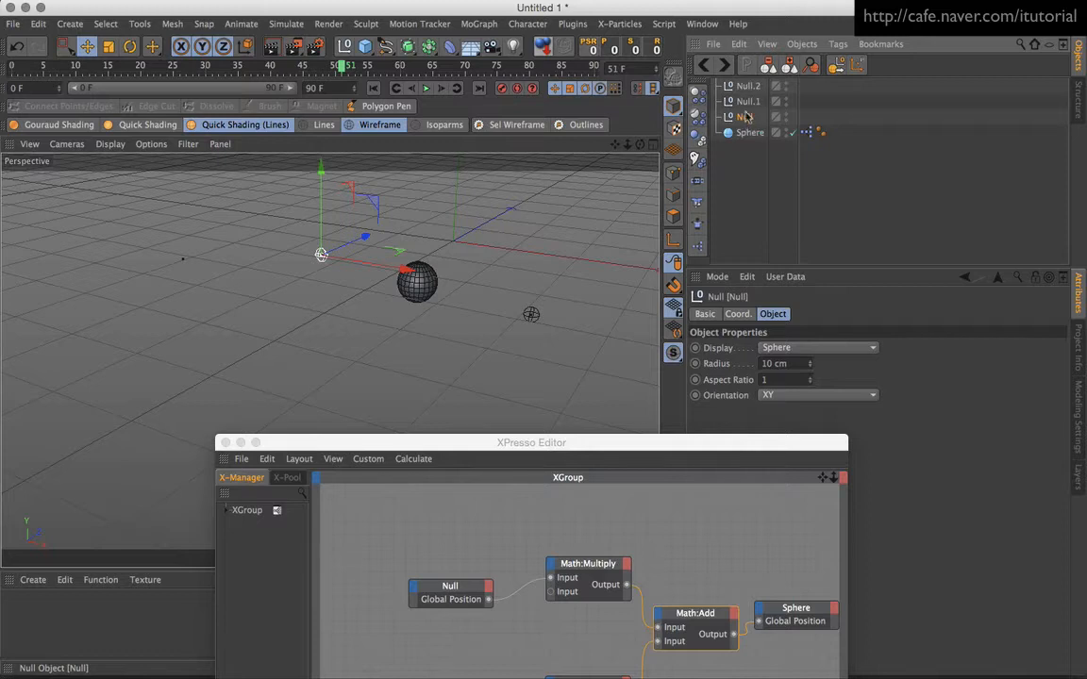
click(738, 314)
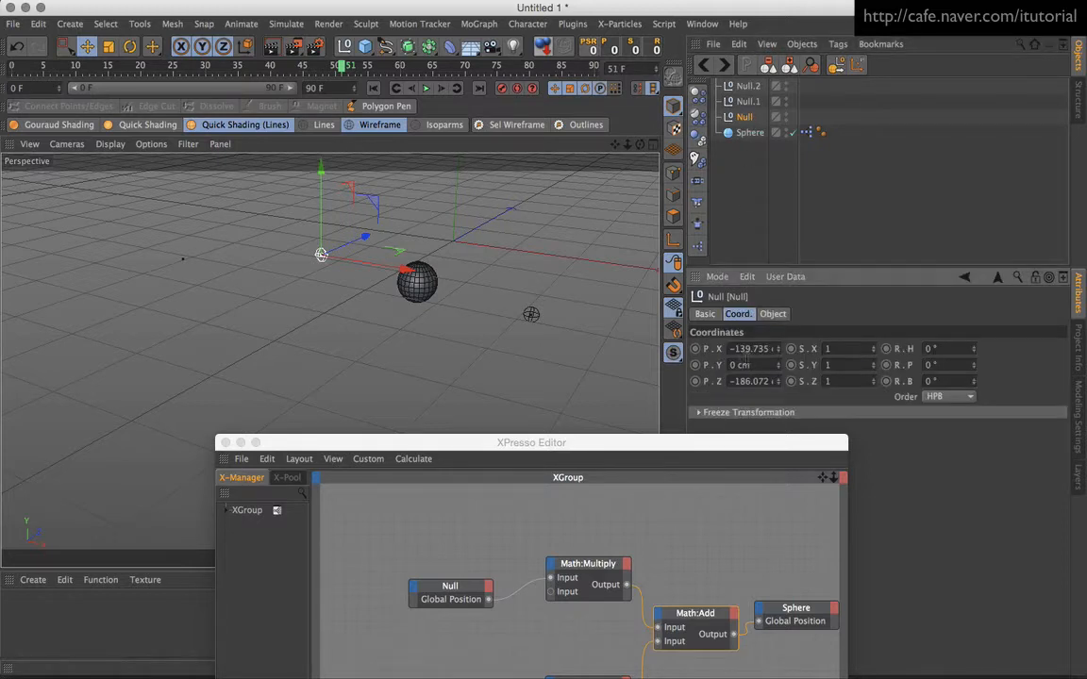
drag(745, 117, 747, 87)
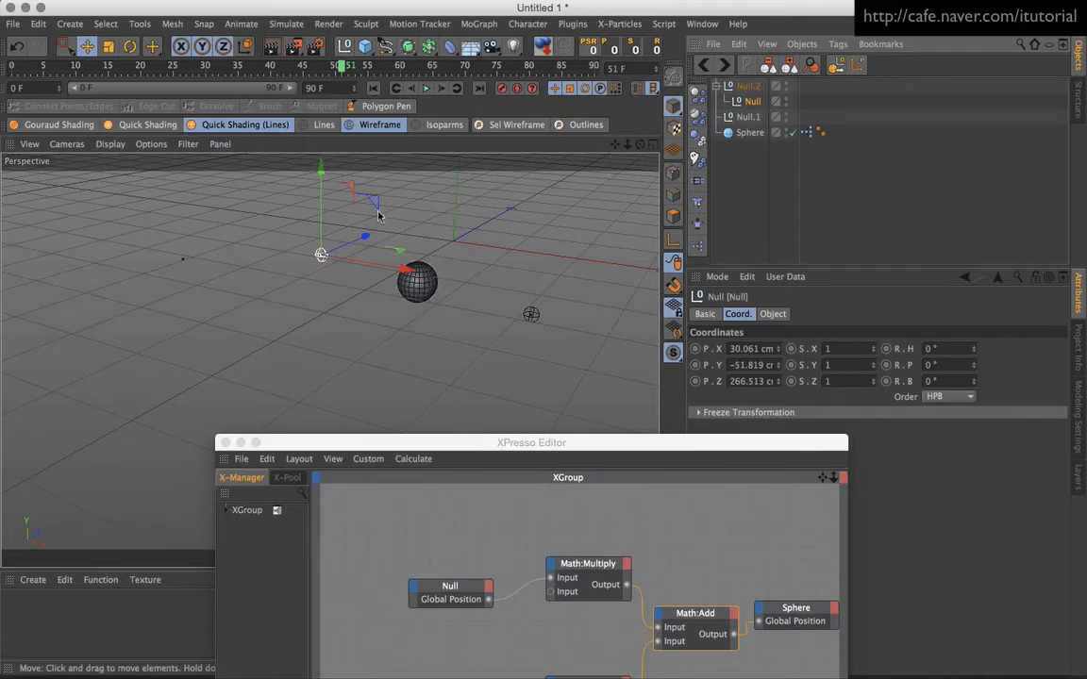
Move the child Null and its parent Null.2 to test how the sphere follows, then take Null back out of Null.2.
drag(380, 206, 424, 200)
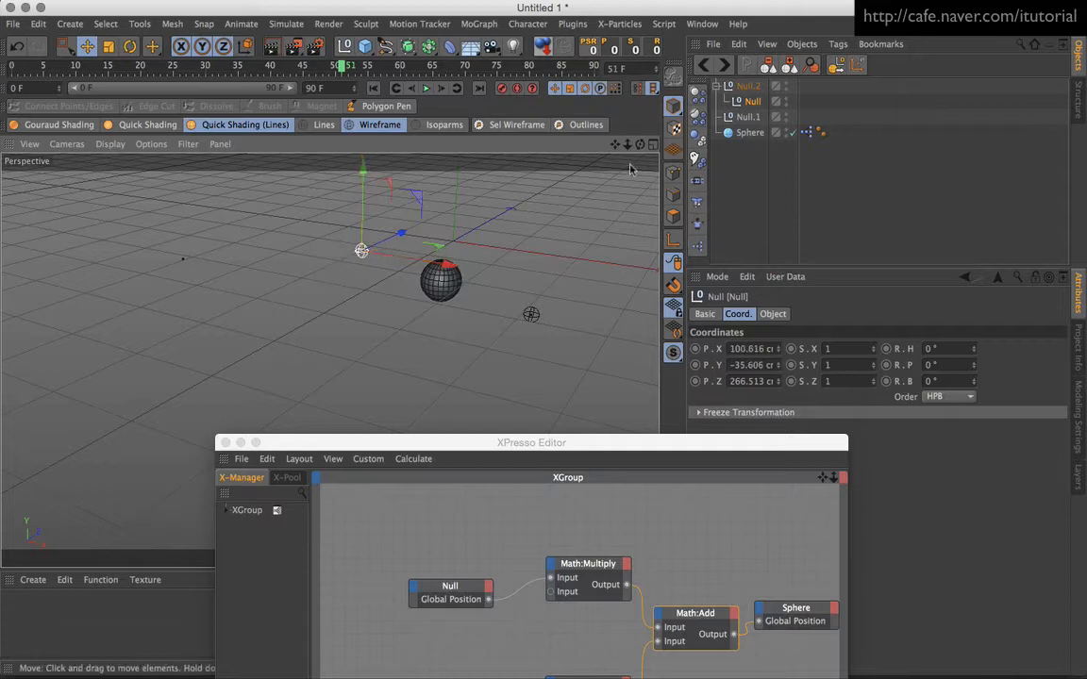
click(748, 87)
click(202, 228)
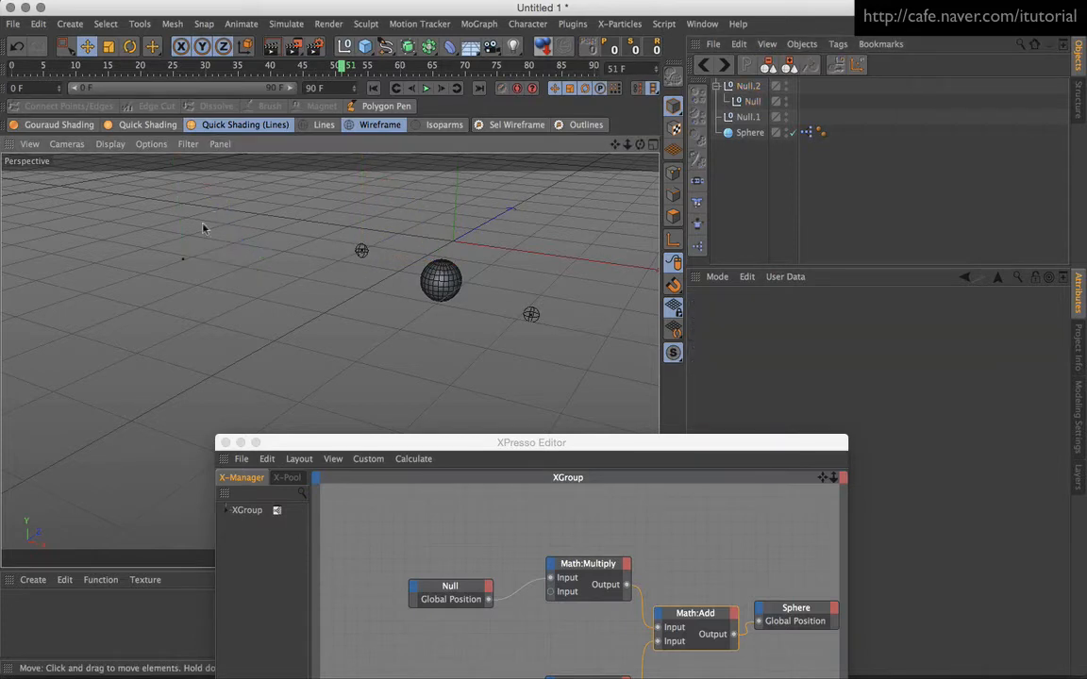
click(186, 261)
drag(225, 204, 206, 235)
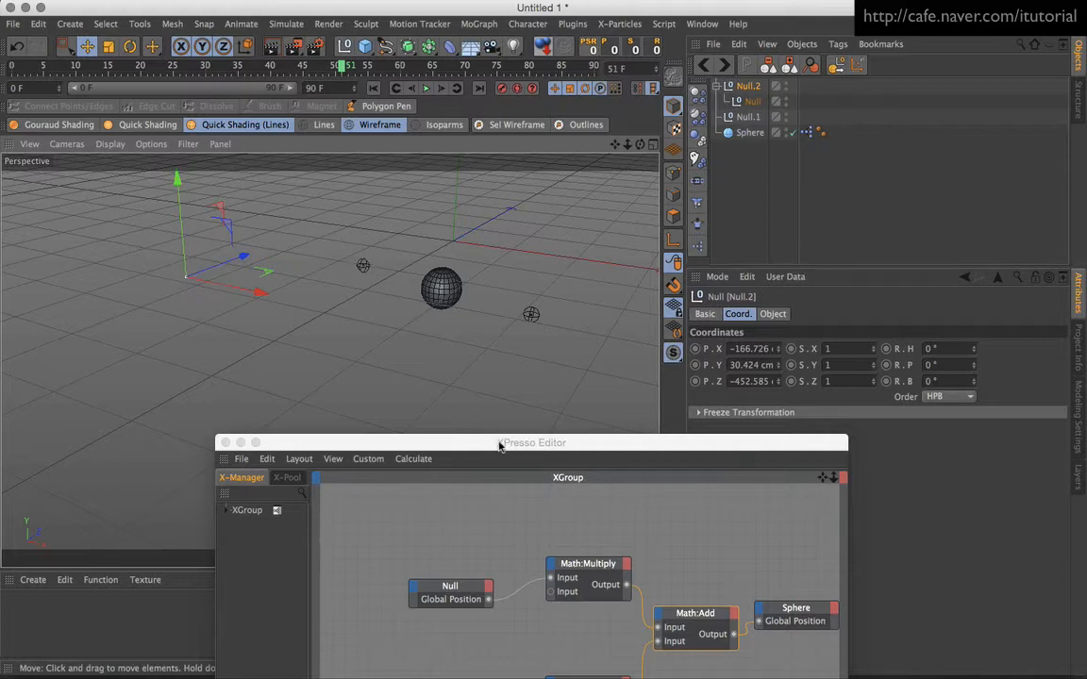
drag(500, 444, 459, 349)
mouse_move(751, 101)
mouse_down()
mouse_move(752, 150)
mouse_move(751, 95)
mouse_up()
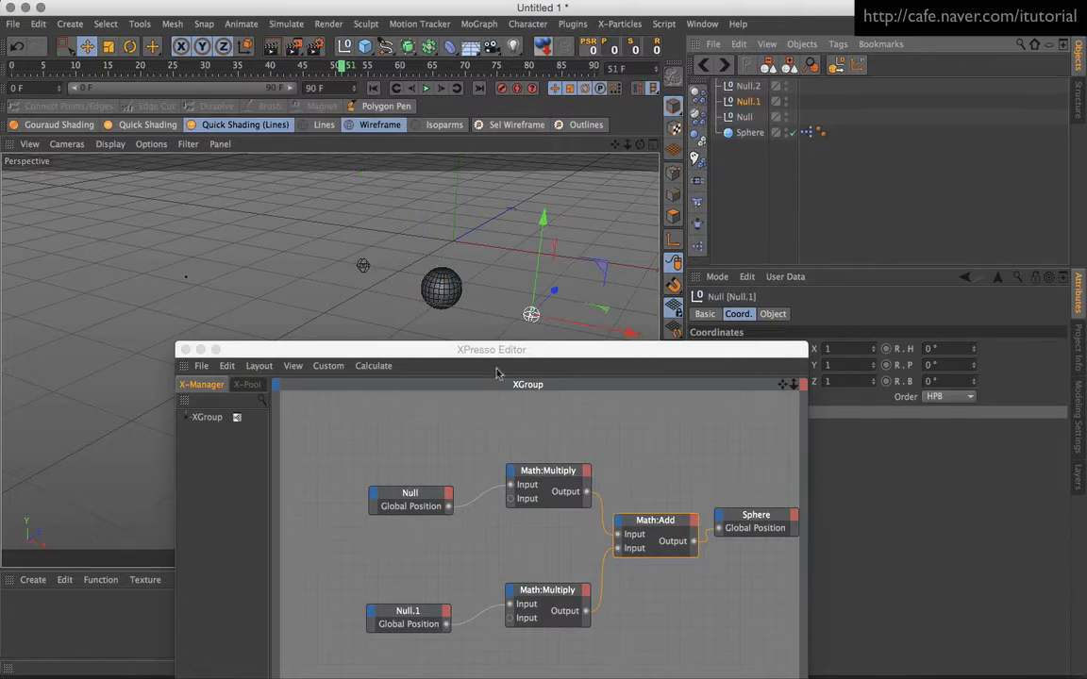
Add a Position output port to the Null and Null.1 nodes and expand both nodes to show their ports.
mouse_move(491, 354)
mouse_down()
mouse_move(481, 378)
mouse_move(474, 343)
mouse_up()
click(435, 488)
mouse_move(509, 471)
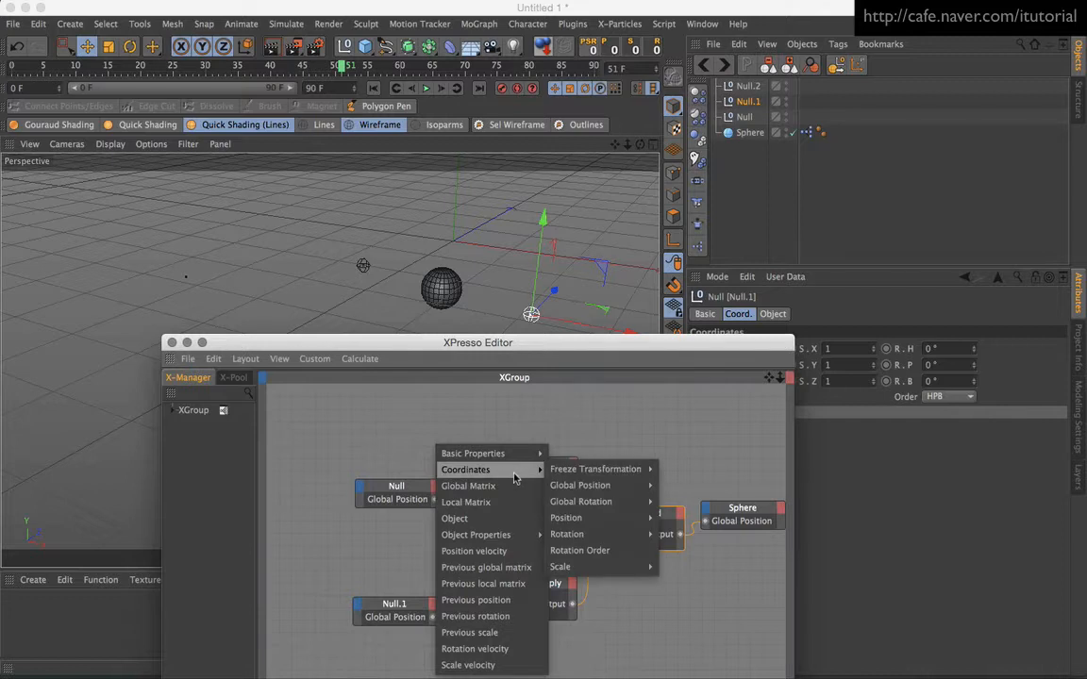
mouse_move(591, 520)
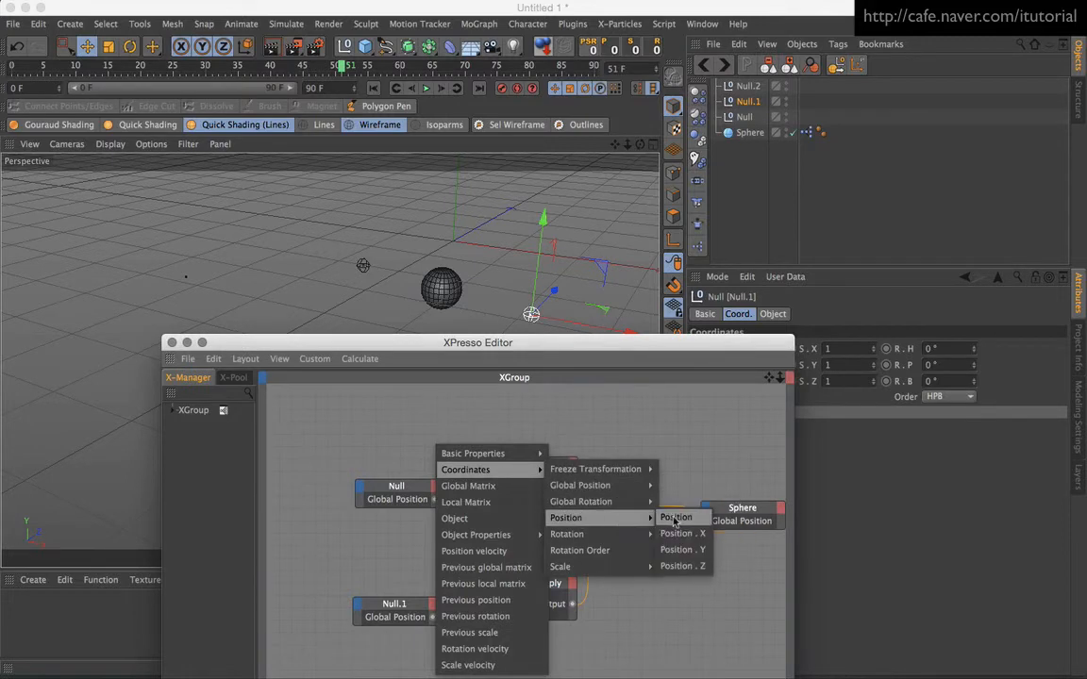
click(675, 517)
click(433, 609)
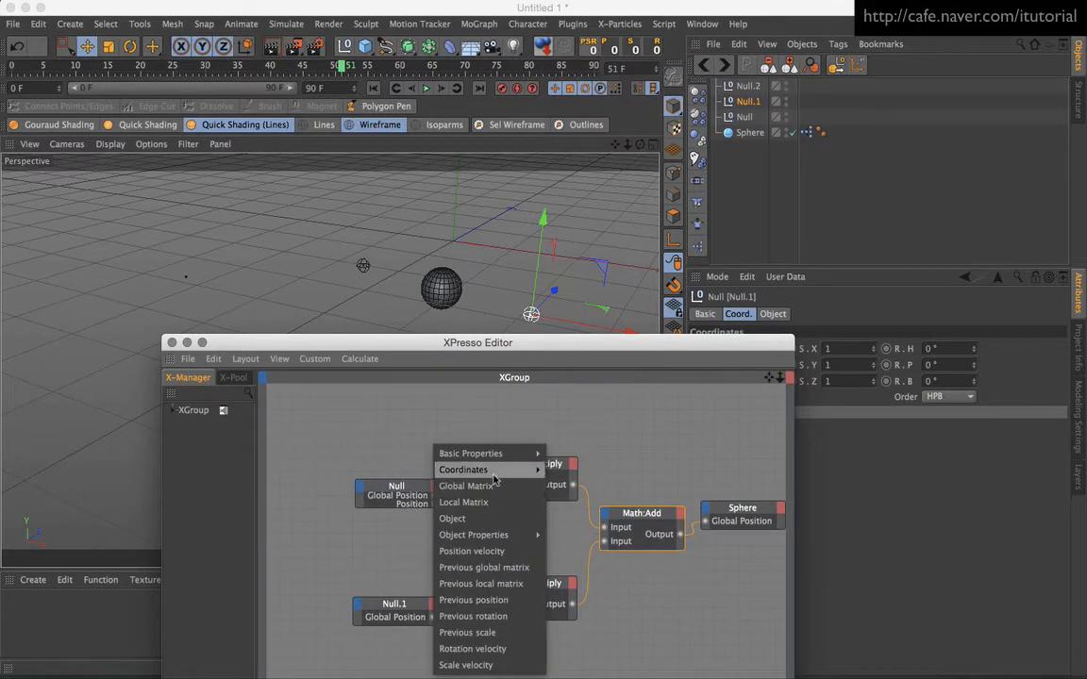
mouse_move(472, 469)
mouse_move(563, 518)
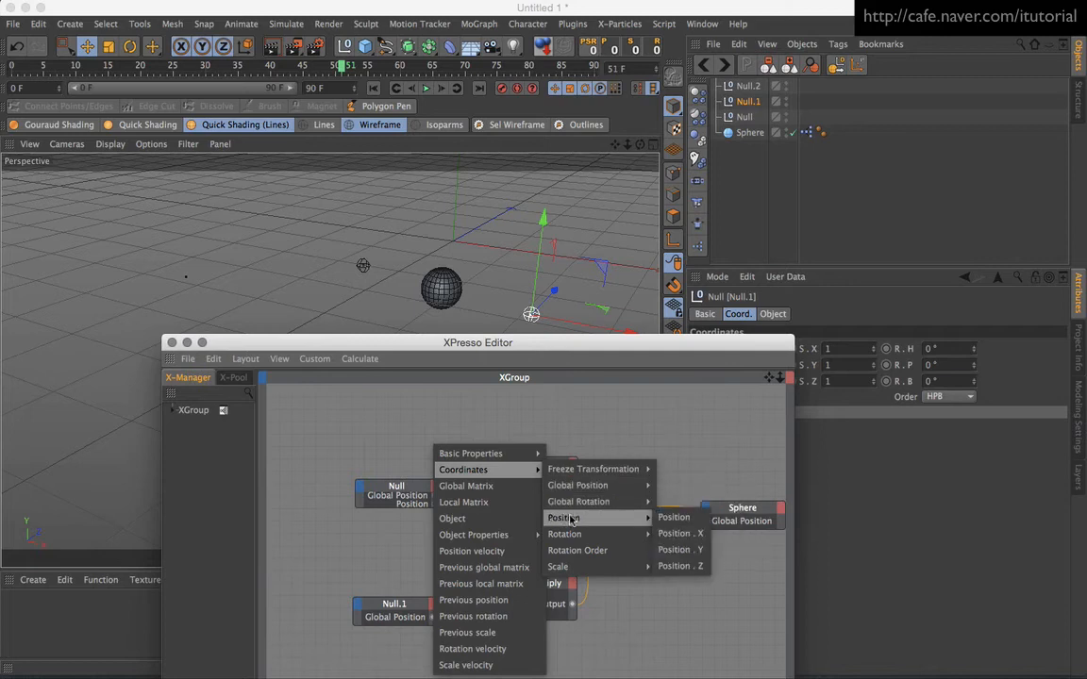
click(672, 517)
double_click(401, 488)
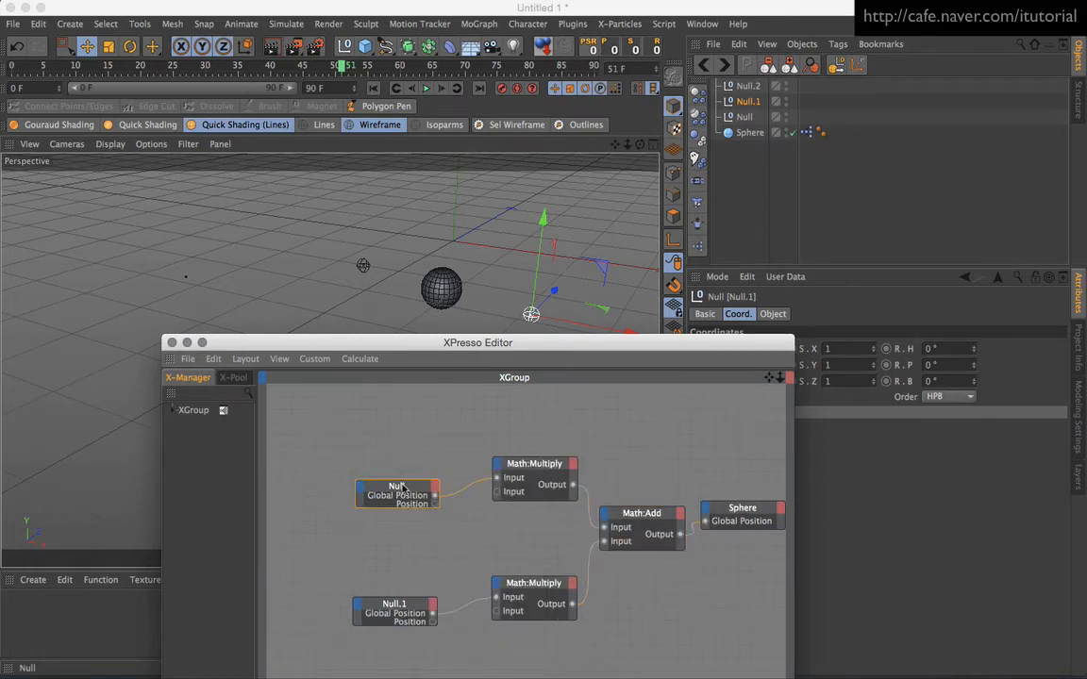
double_click(409, 606)
Connect each null's Position output to the first input of its Multiply node, replacing Global Position.
drag(510, 343, 471, 278)
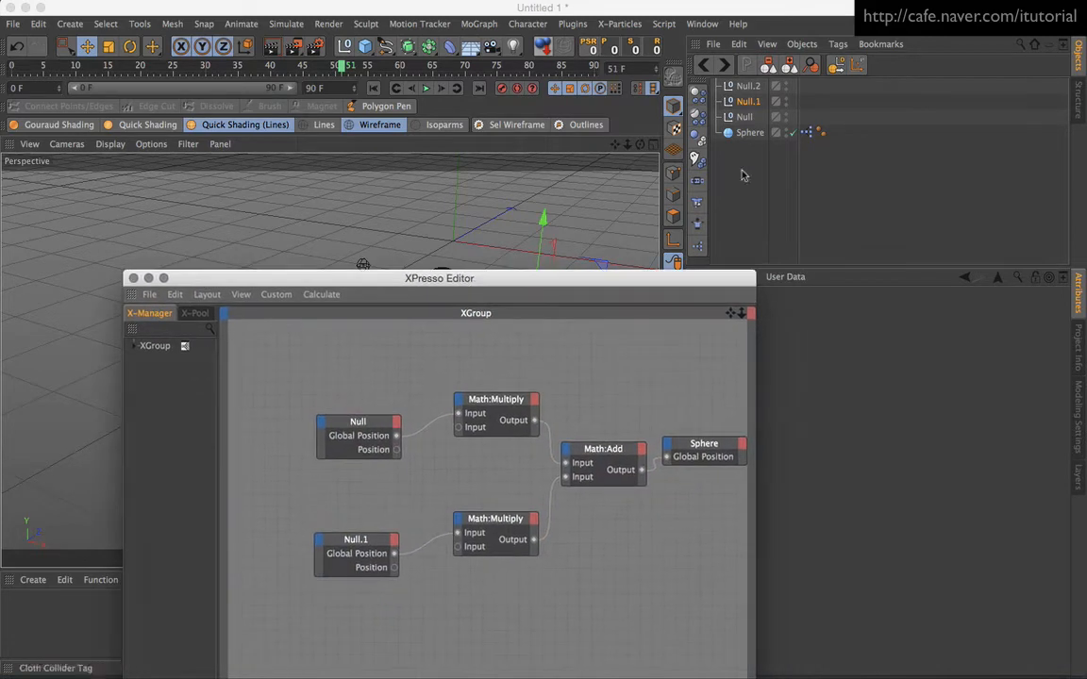
drag(558, 275, 631, 323)
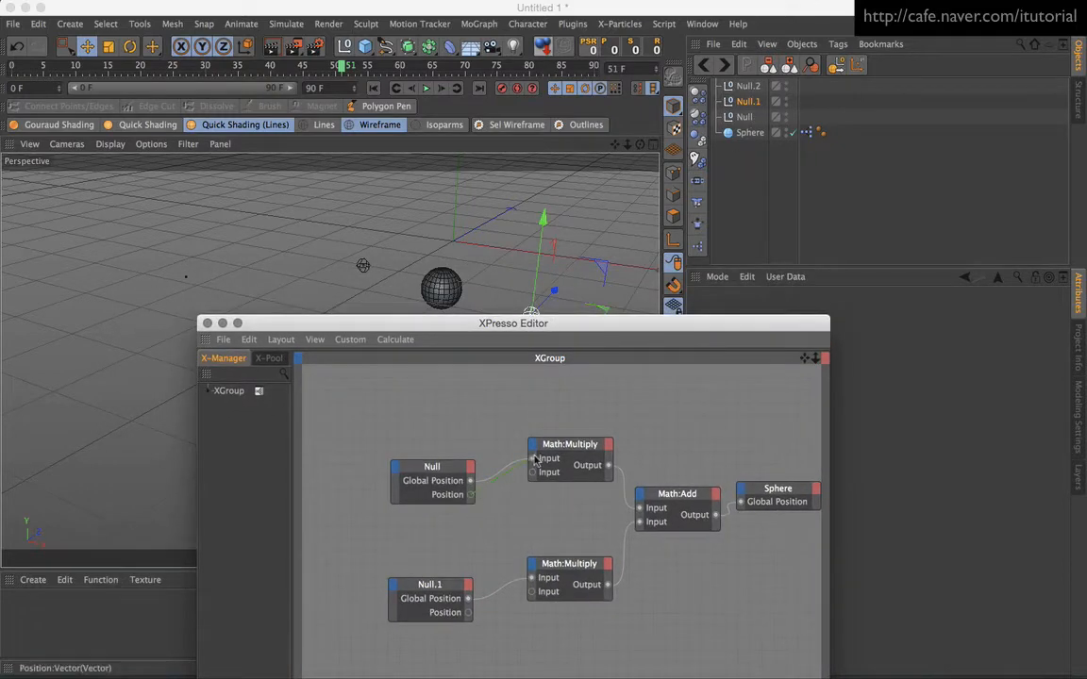
drag(531, 467, 532, 458)
drag(530, 582, 534, 591)
drag(548, 328, 545, 415)
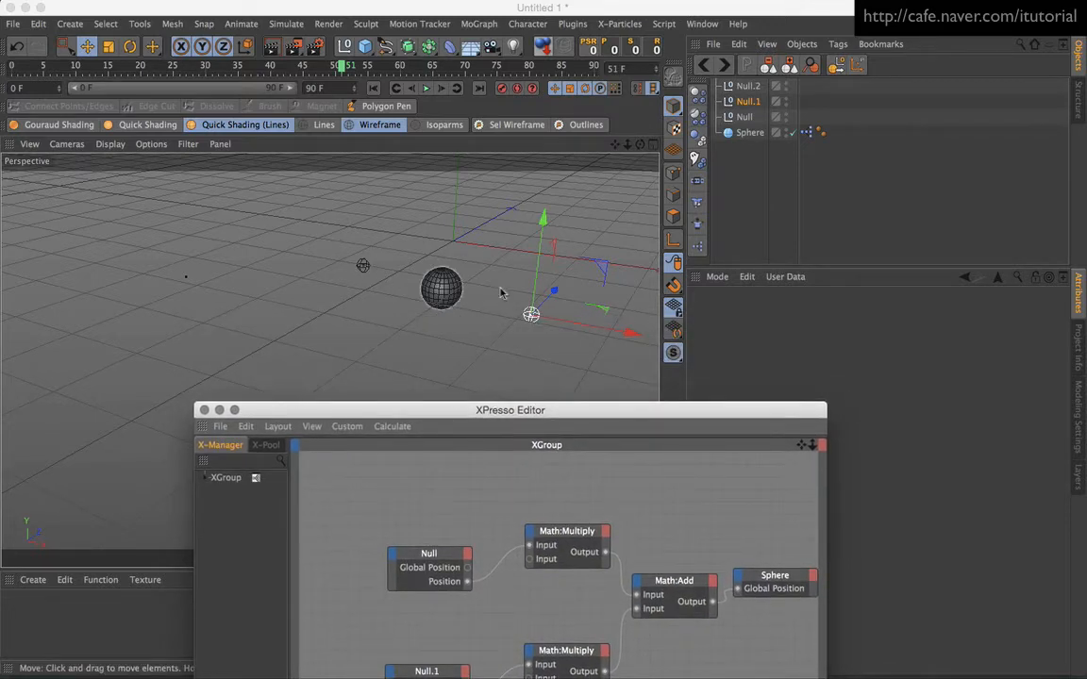
Try moving Null.1 in the viewport, undo it, and move Null to test the sphere with the Position connections.
drag(599, 268, 500, 189)
key(super+z)
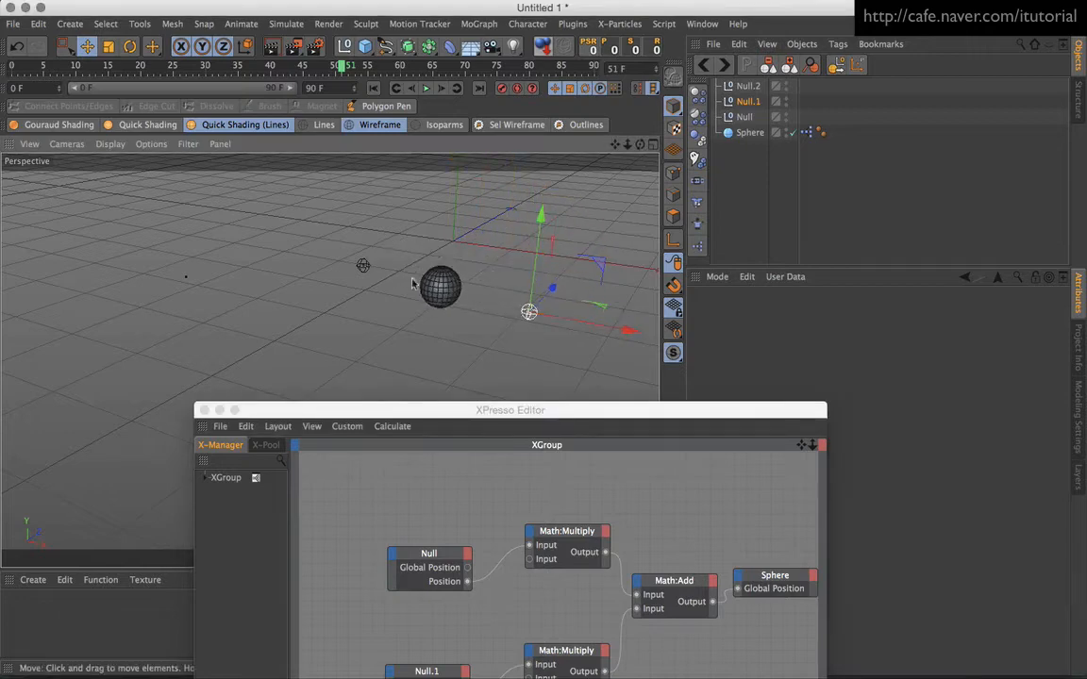
mouse_move(363, 266)
mouse_down()
mouse_move(393, 285)
mouse_move(296, 229)
mouse_move(425, 247)
mouse_move(368, 249)
mouse_up()
alt+drag(479, 285, 434, 311)
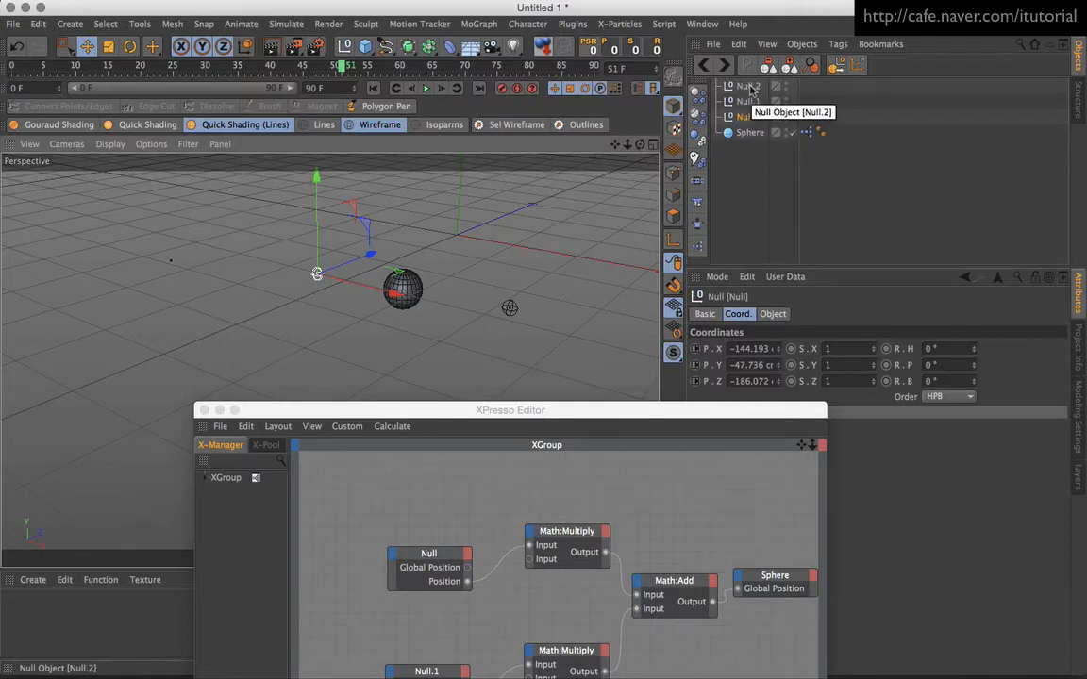
Make Null a child of Null.2 and examine the sphere's placement relative to the nulls from several angles.
drag(746, 118, 755, 87)
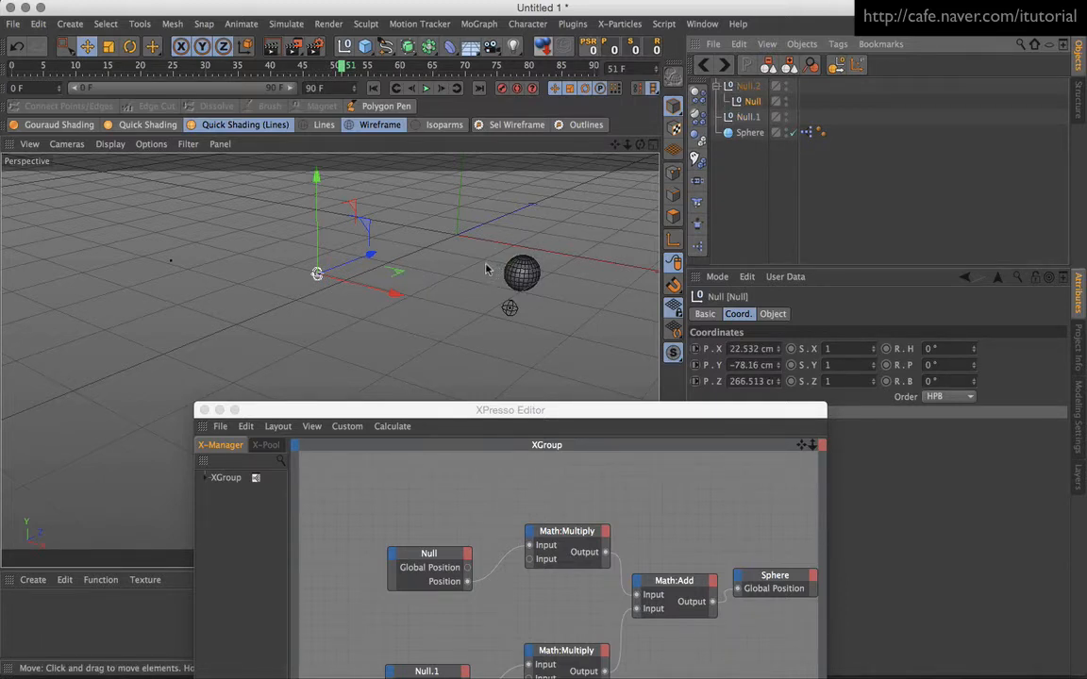
alt+drag(487, 266, 473, 293)
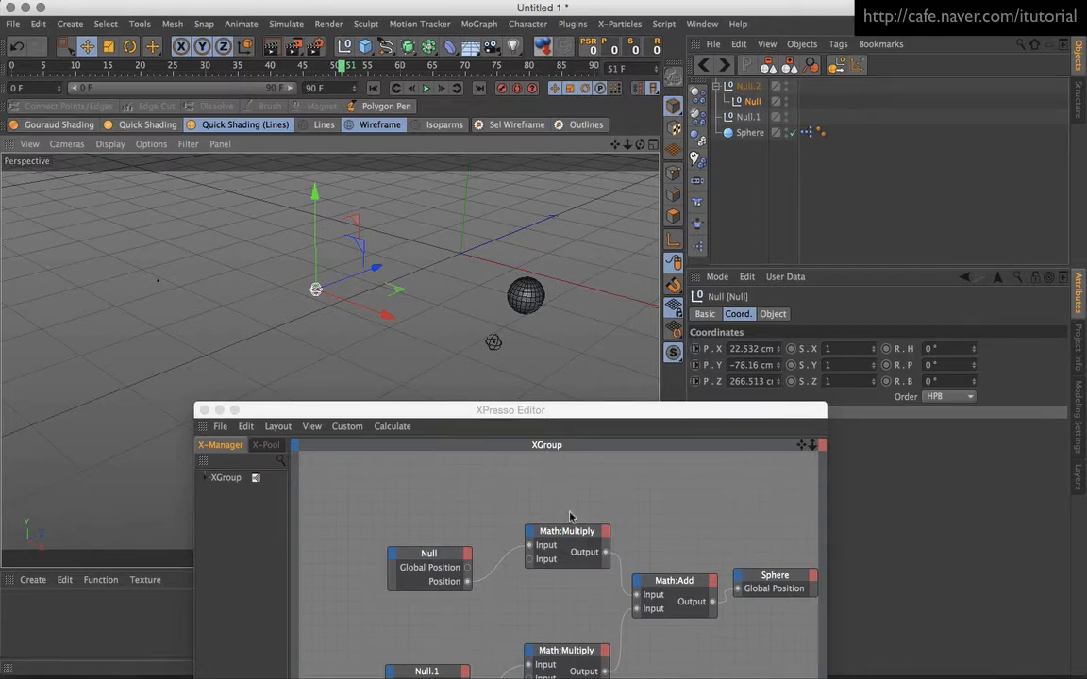
drag(554, 415, 568, 373)
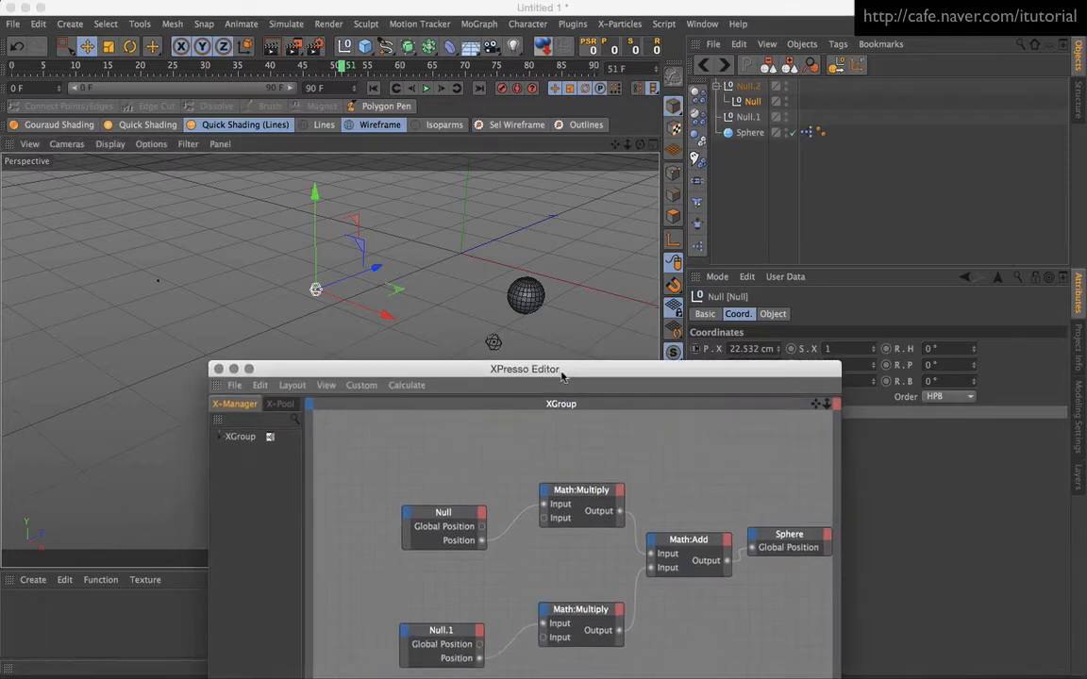
alt+drag(468, 286, 494, 303)
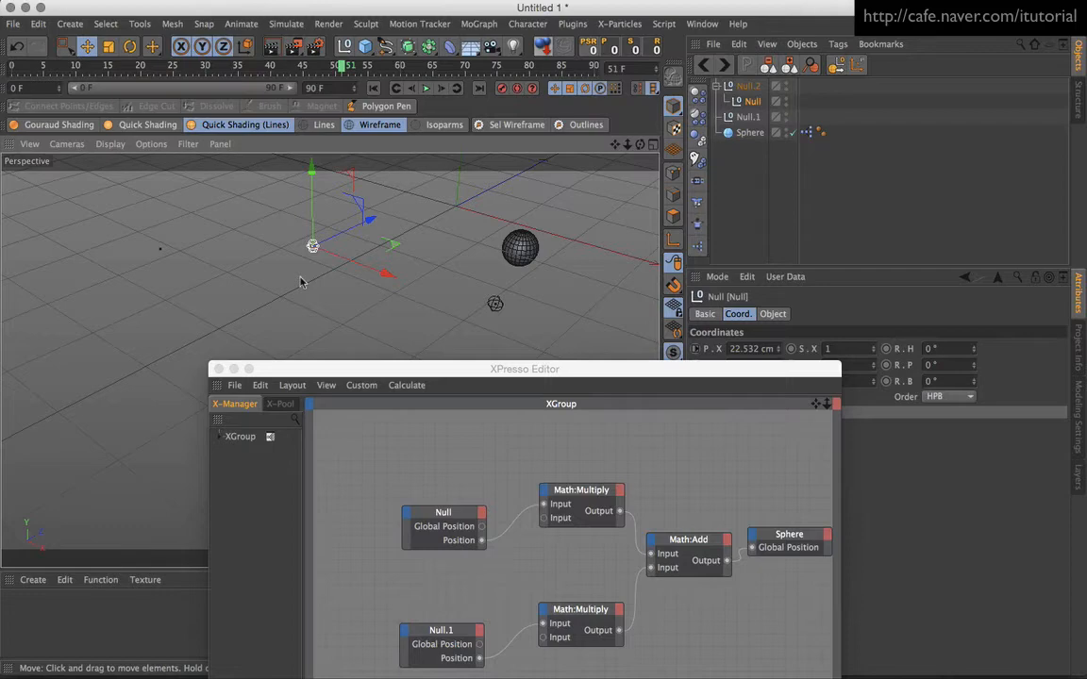
alt+drag(400, 282, 424, 170)
alt+drag(481, 239, 340, 166)
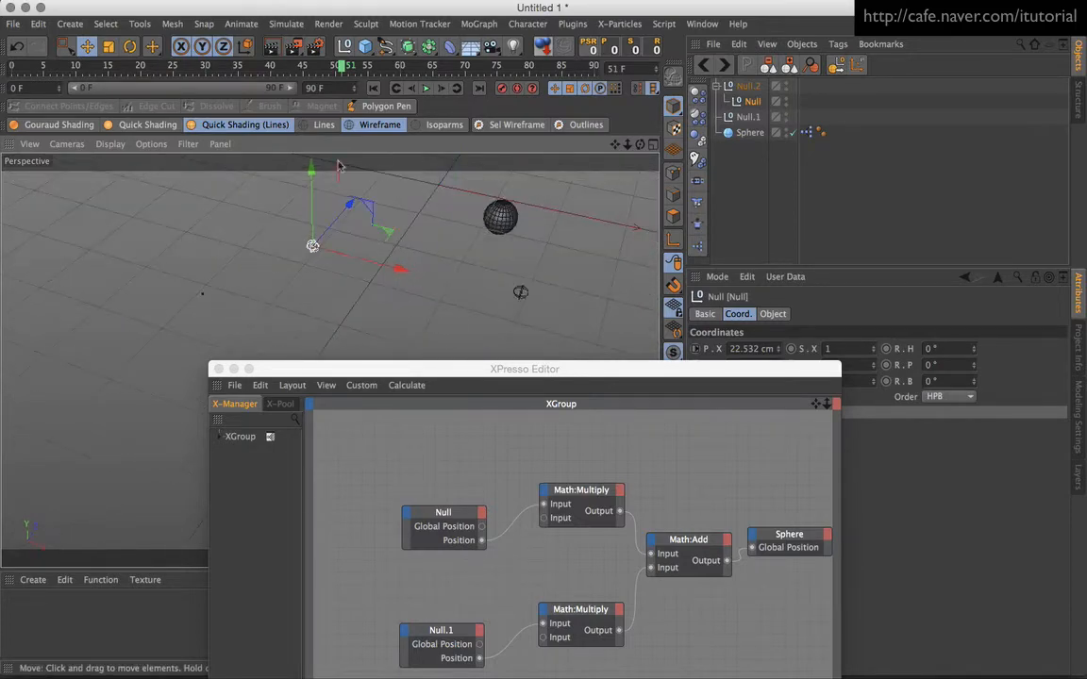
alt+drag(417, 258, 396, 299)
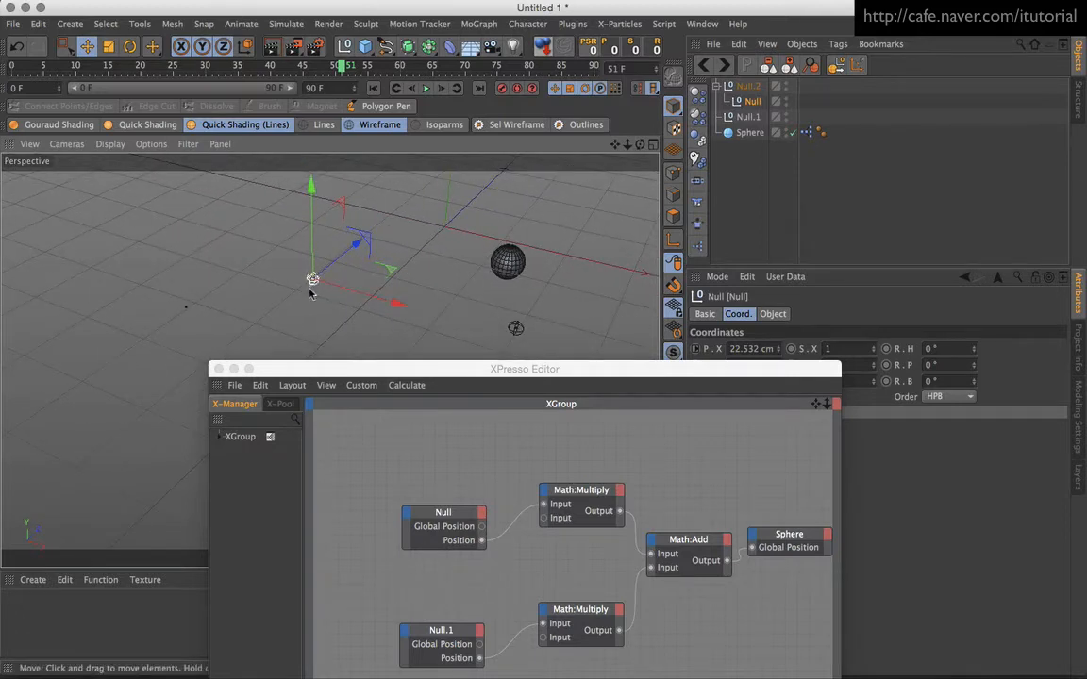
Take Null out of Null.2 and reconnect both nulls' Global Position outputs to the first inputs of their Multiply nodes.
drag(490, 369, 491, 312)
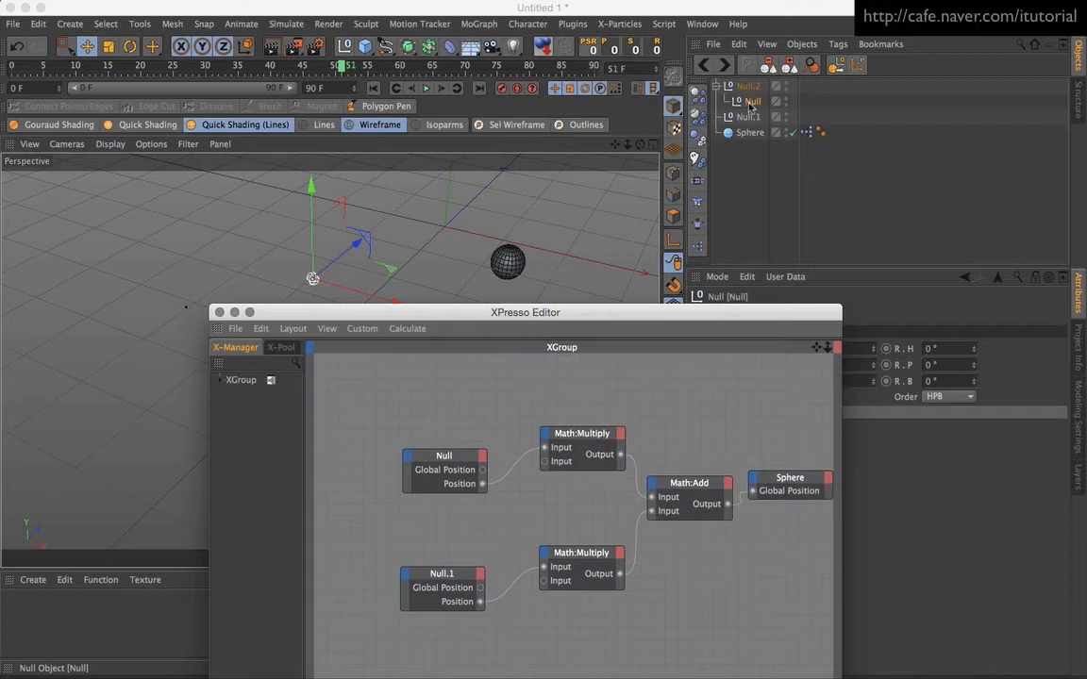
drag(752, 104, 761, 161)
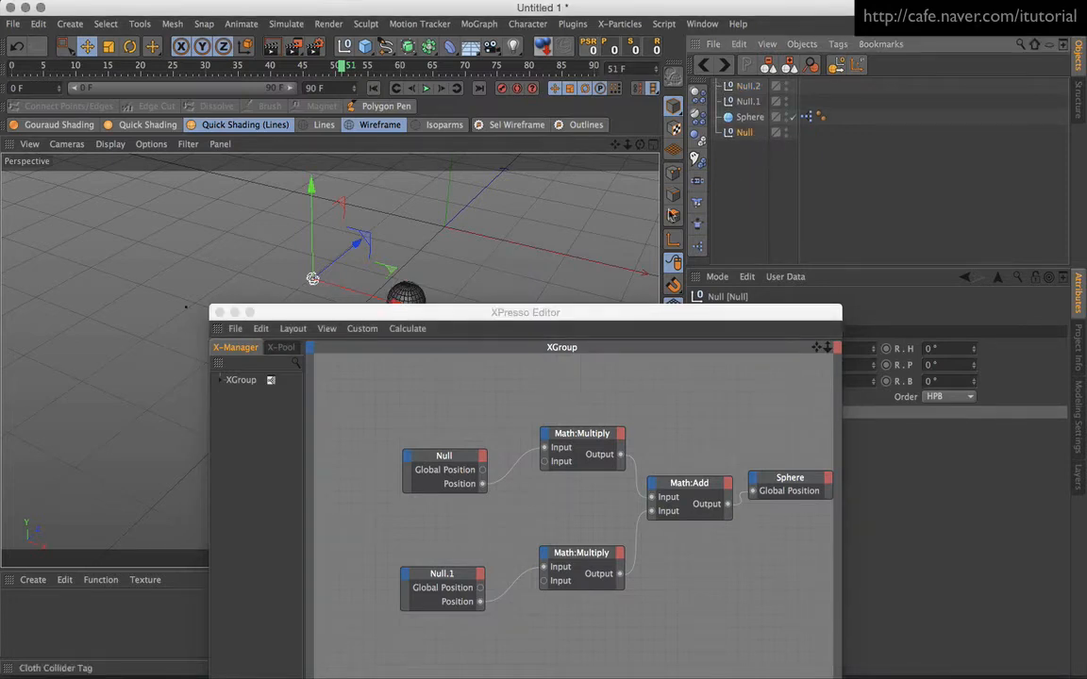
drag(560, 313, 558, 348)
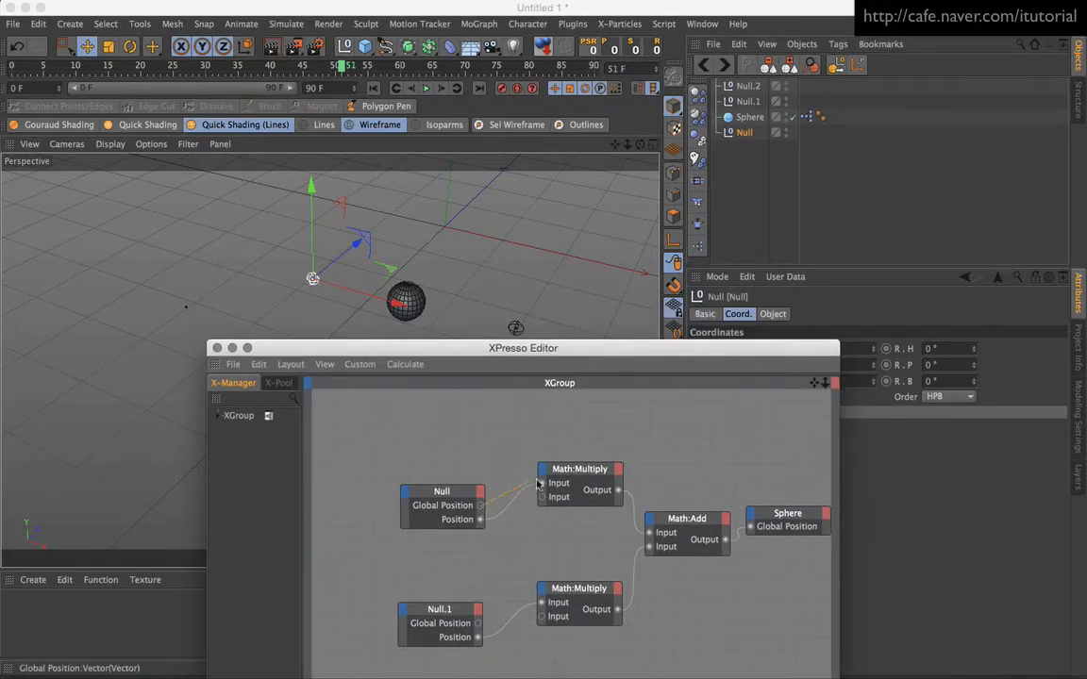
drag(538, 484, 543, 483)
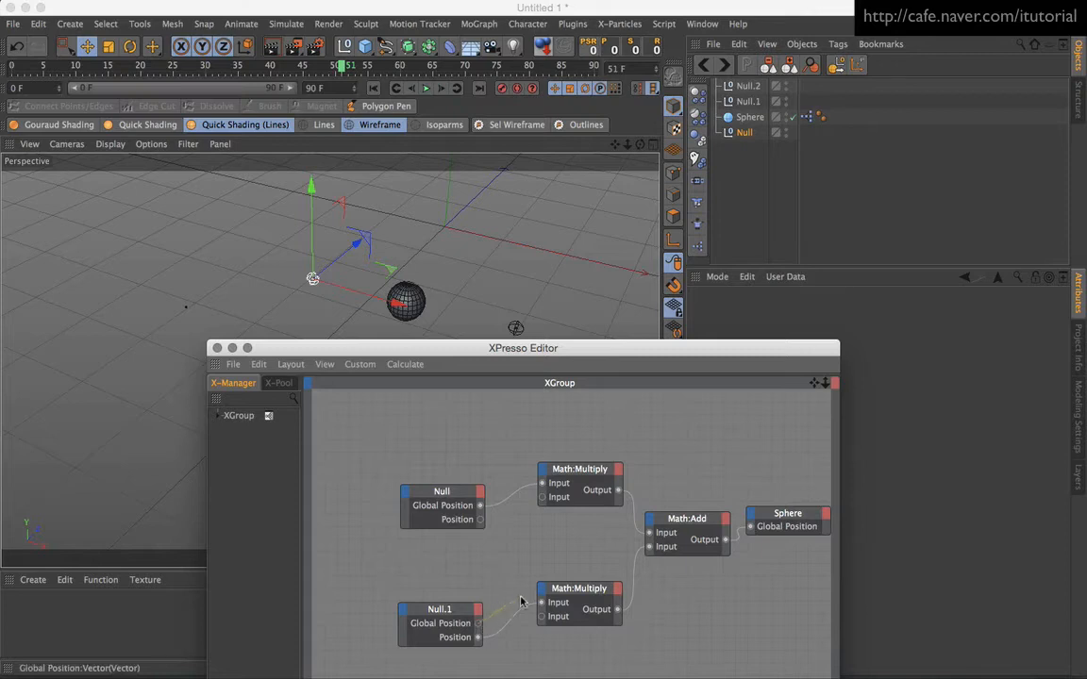
drag(542, 607, 543, 603)
drag(497, 348, 493, 375)
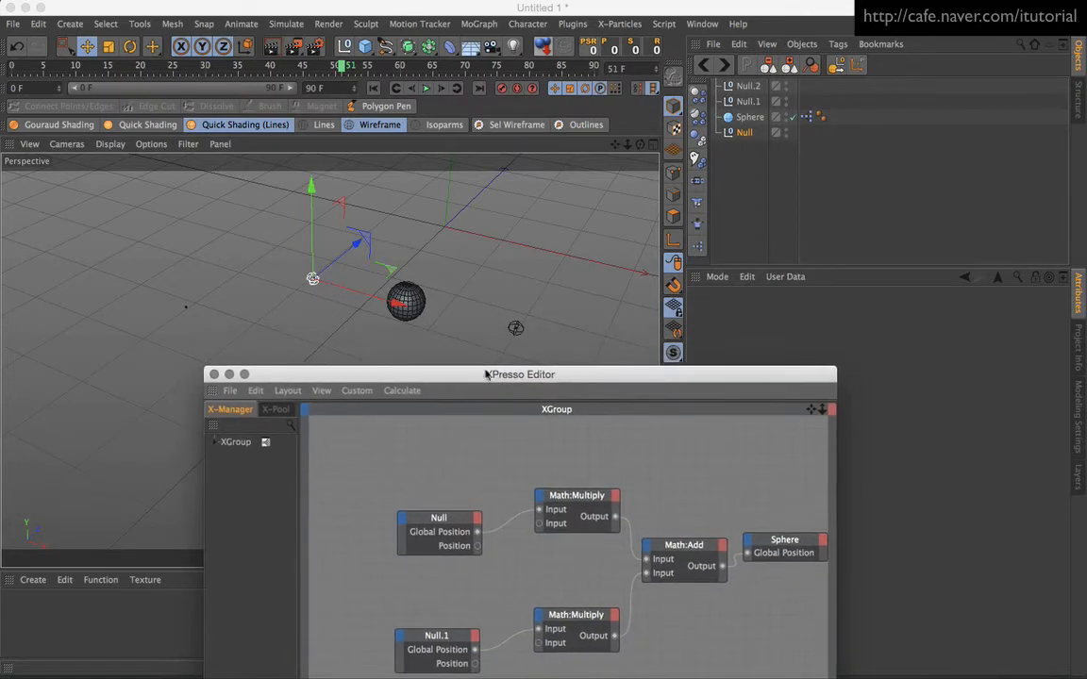
Make Null a child of Null.2 again and move Null to test the sphere with the Global Position connections.
alt+drag(416, 308, 421, 315)
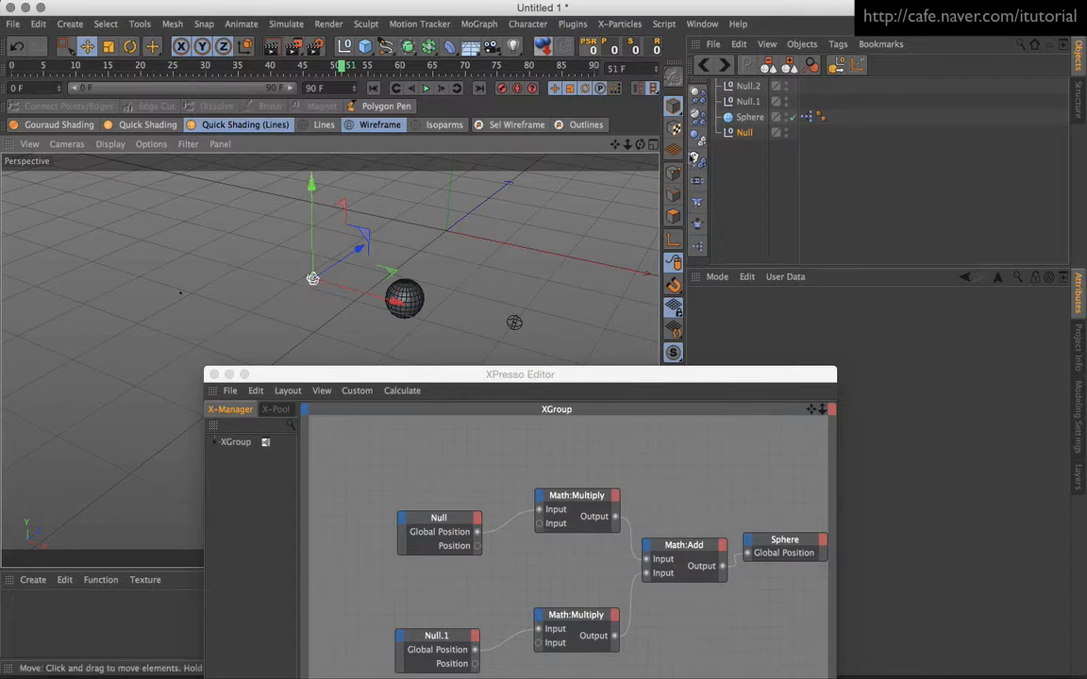
drag(753, 88, 752, 86)
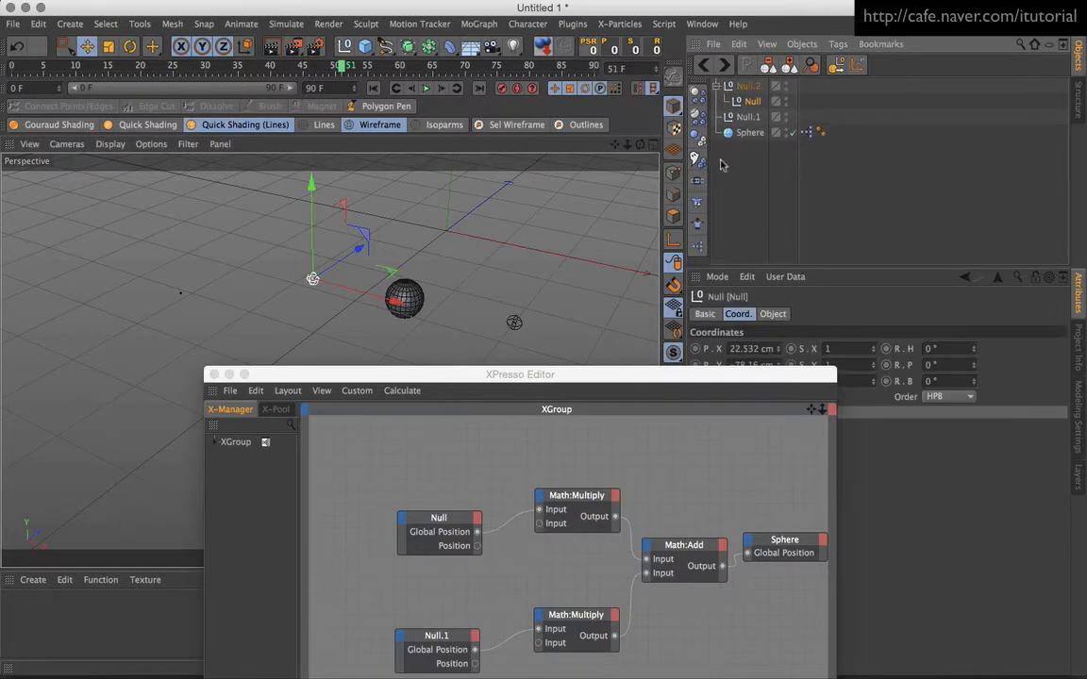
alt+drag(498, 243, 479, 252)
mouse_move(380, 261)
mouse_down()
mouse_move(309, 253)
mouse_move(358, 257)
mouse_up()
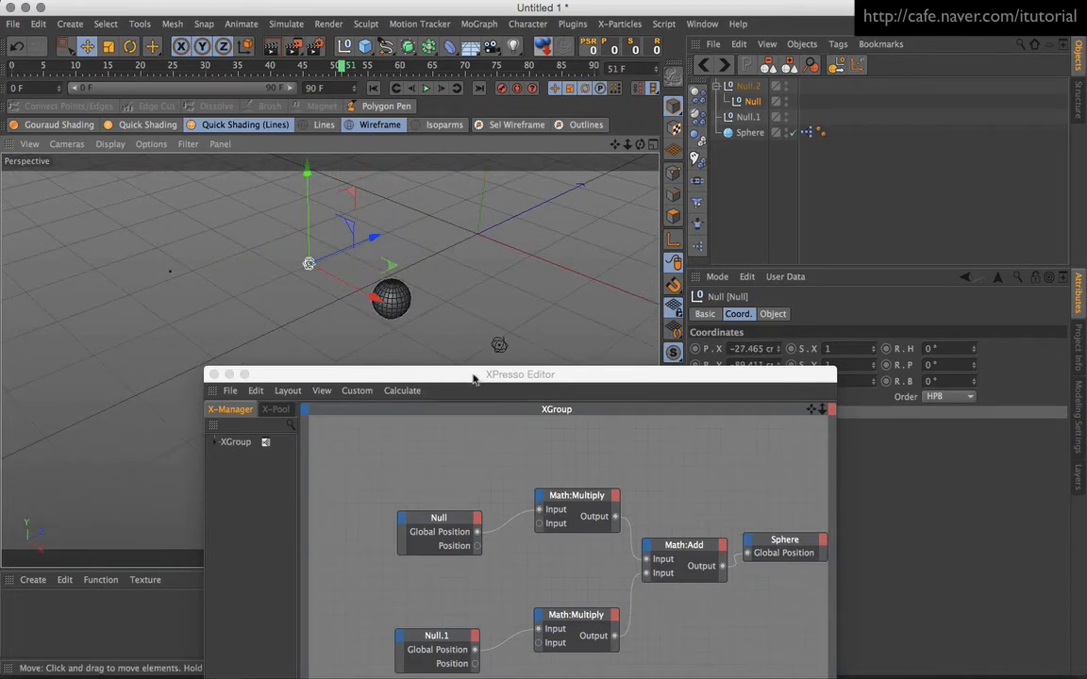
drag(477, 379, 456, 315)
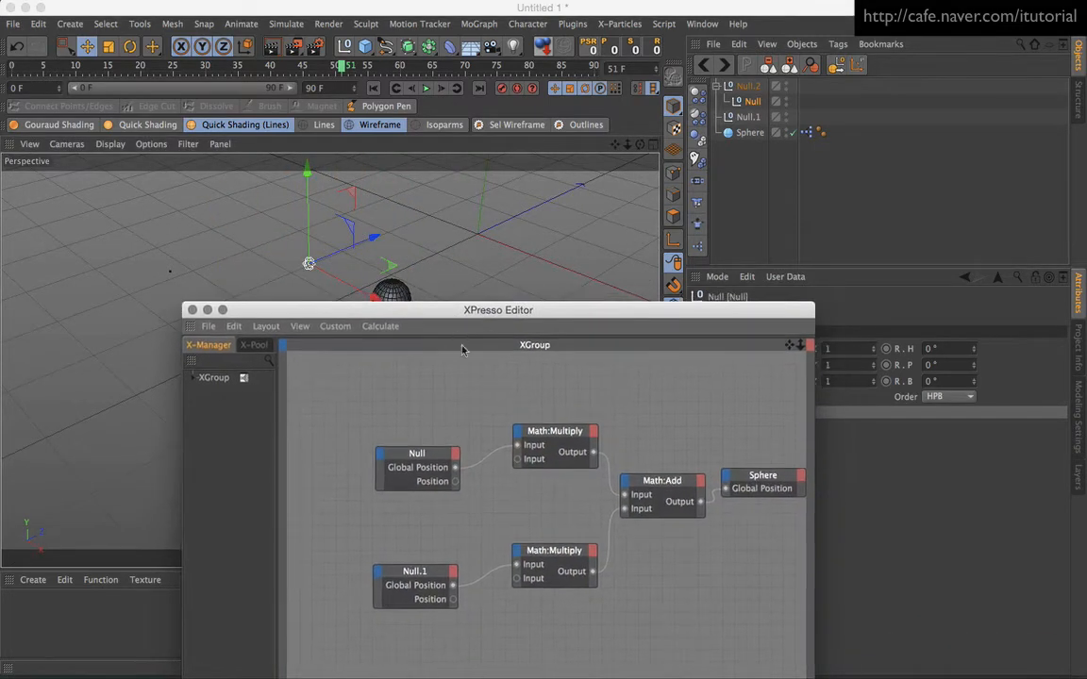
Move the Null, Null.1 and both Multiply nodes into a compact layout, widen the XPresso window, and shift the Sphere node away from Add.
drag(442, 451, 402, 431)
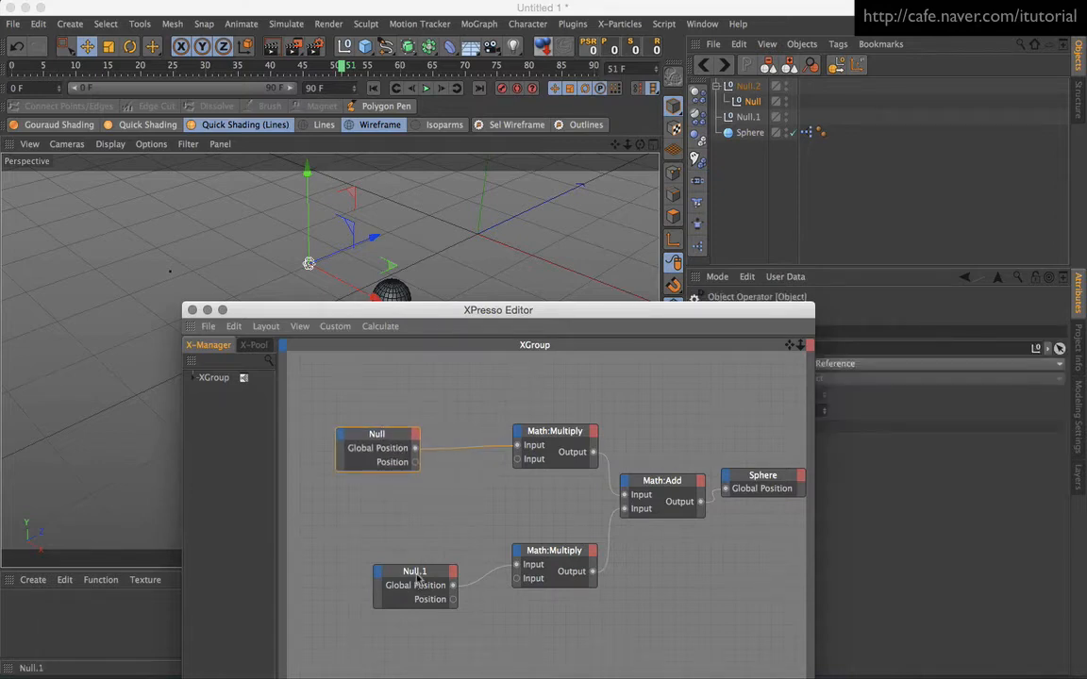
drag(414, 570, 376, 515)
drag(555, 433, 539, 439)
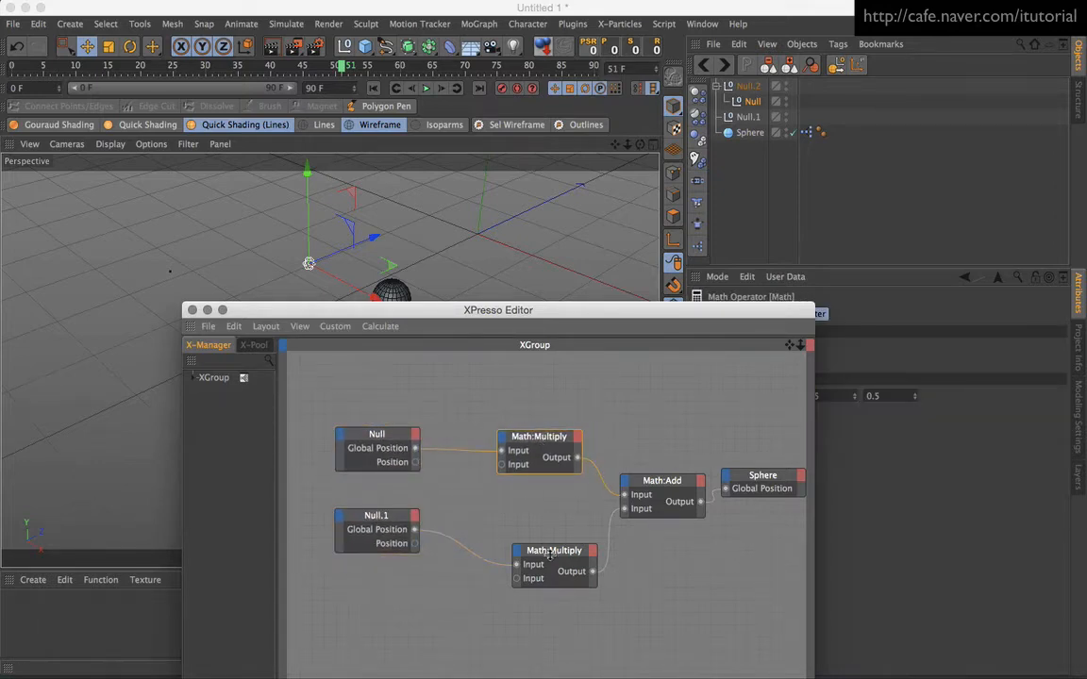
drag(549, 555, 525, 525)
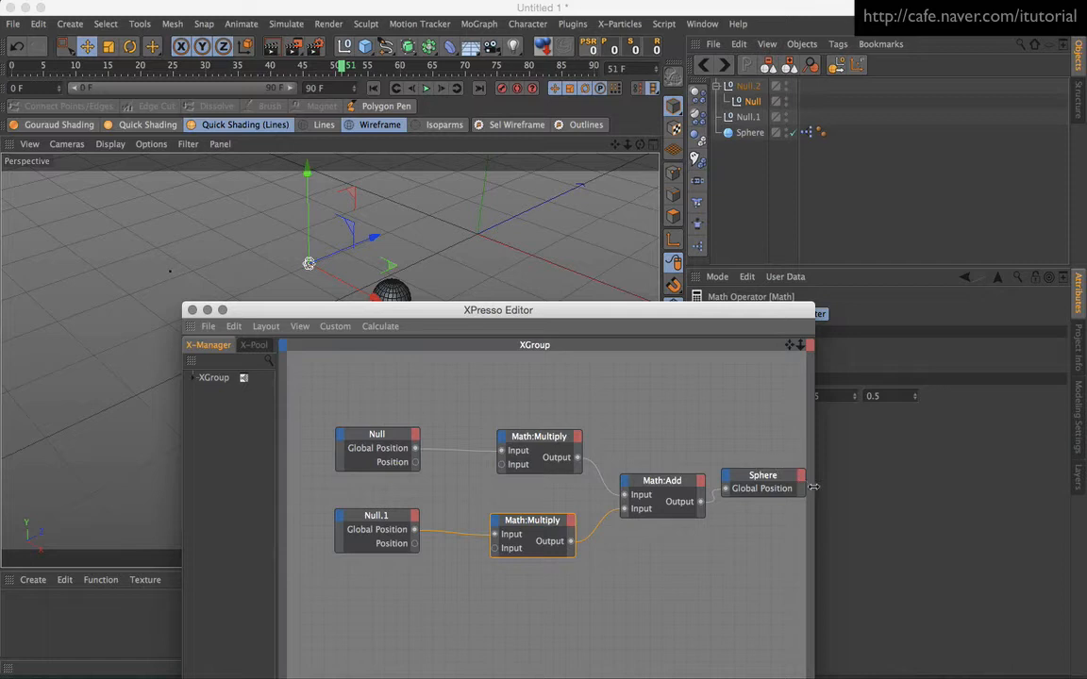
drag(815, 485, 840, 478)
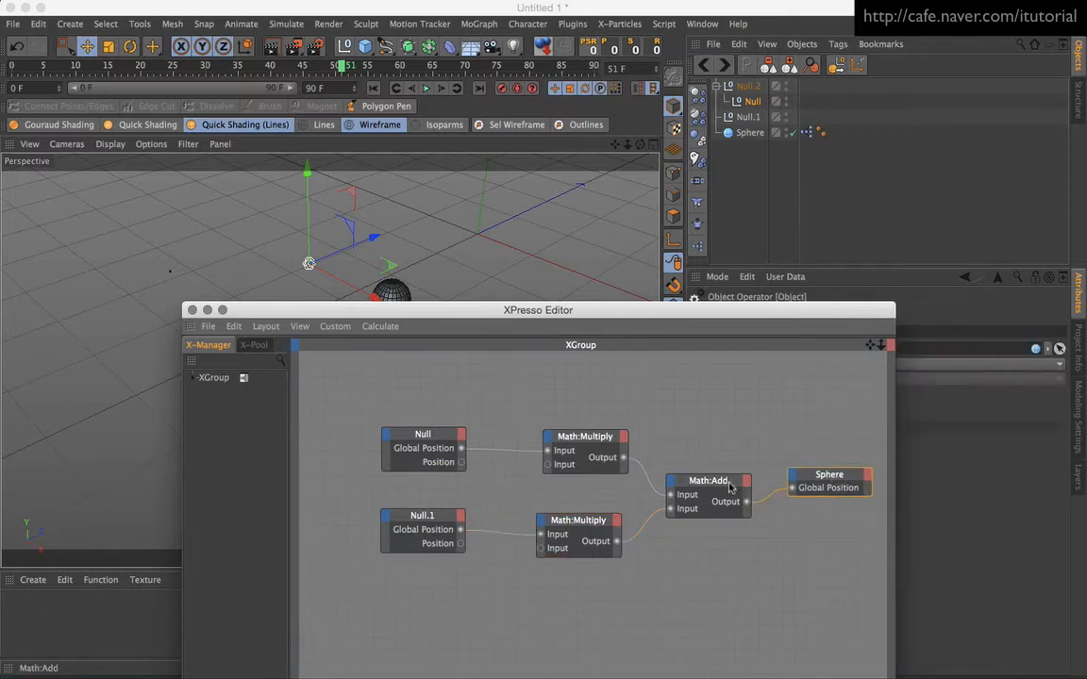
drag(727, 483, 730, 483)
Check the sphere's placement between the nulls from a higher angle, and add a new user data entry to the sphere.
drag(656, 340, 638, 471)
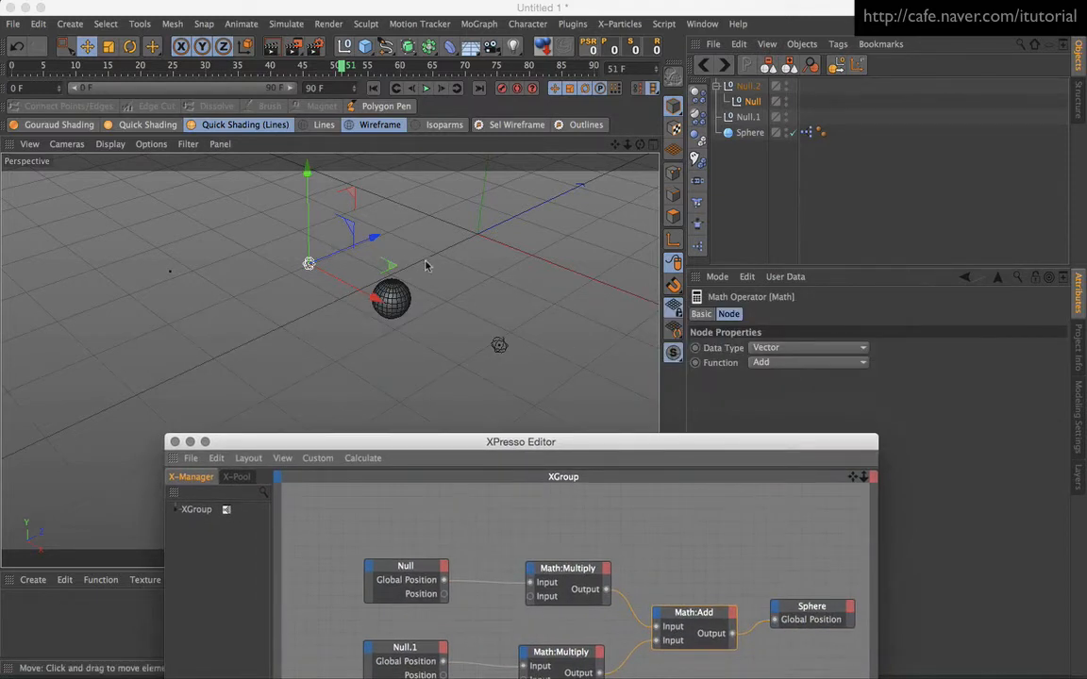
alt+drag(442, 267, 412, 355)
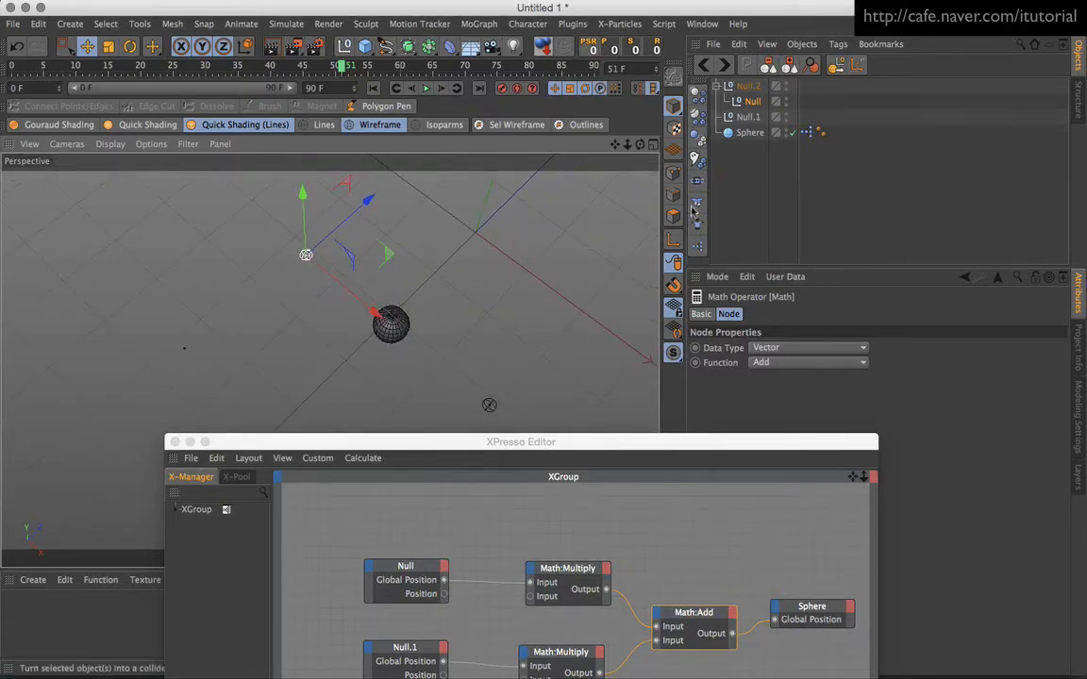
drag(526, 439, 521, 360)
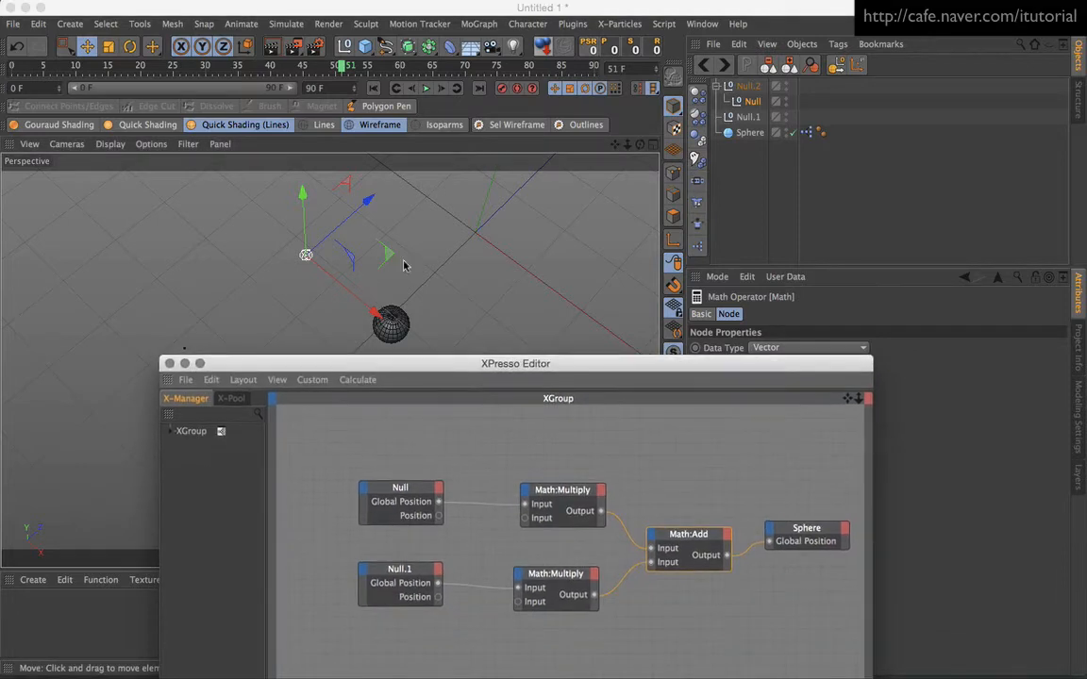
click(750, 133)
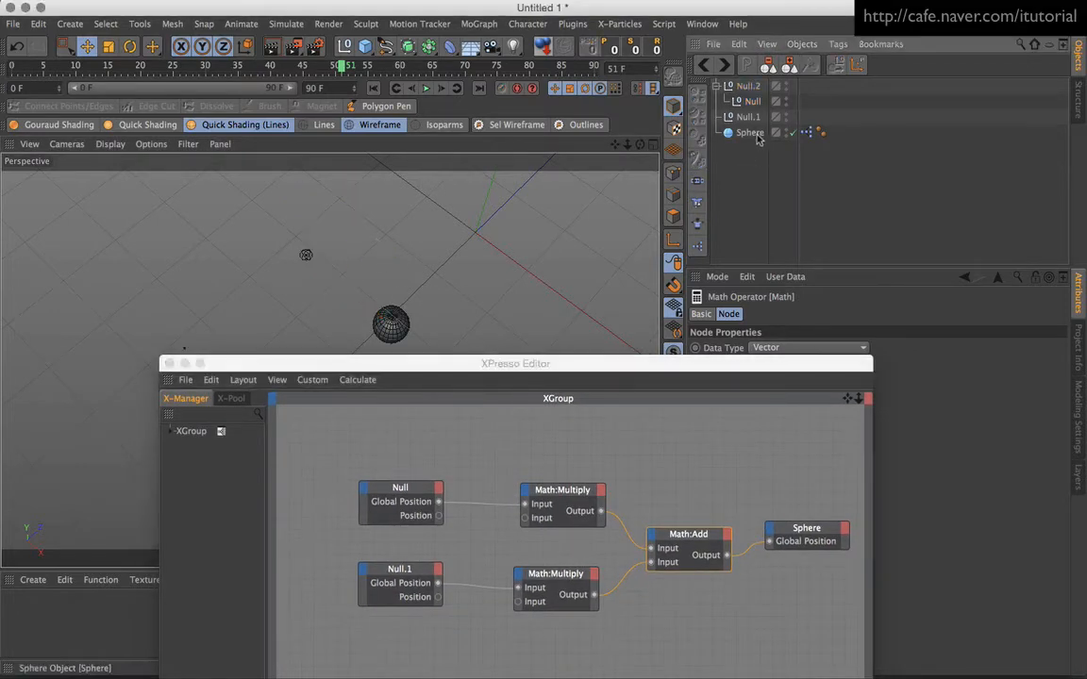
drag(666, 364, 471, 395)
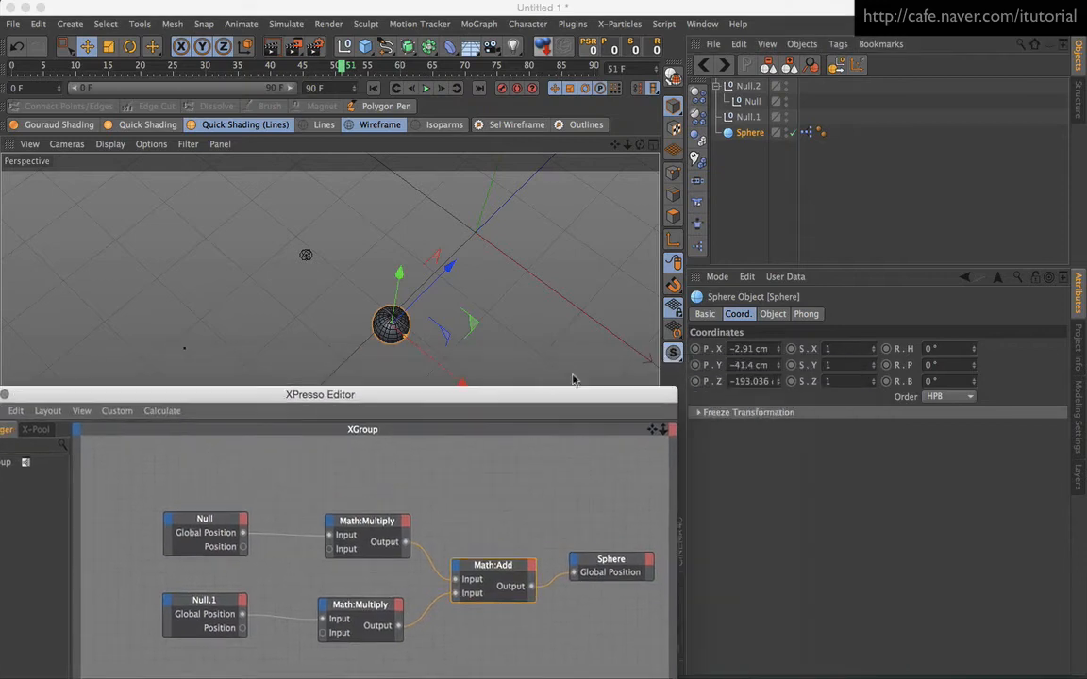
click(758, 136)
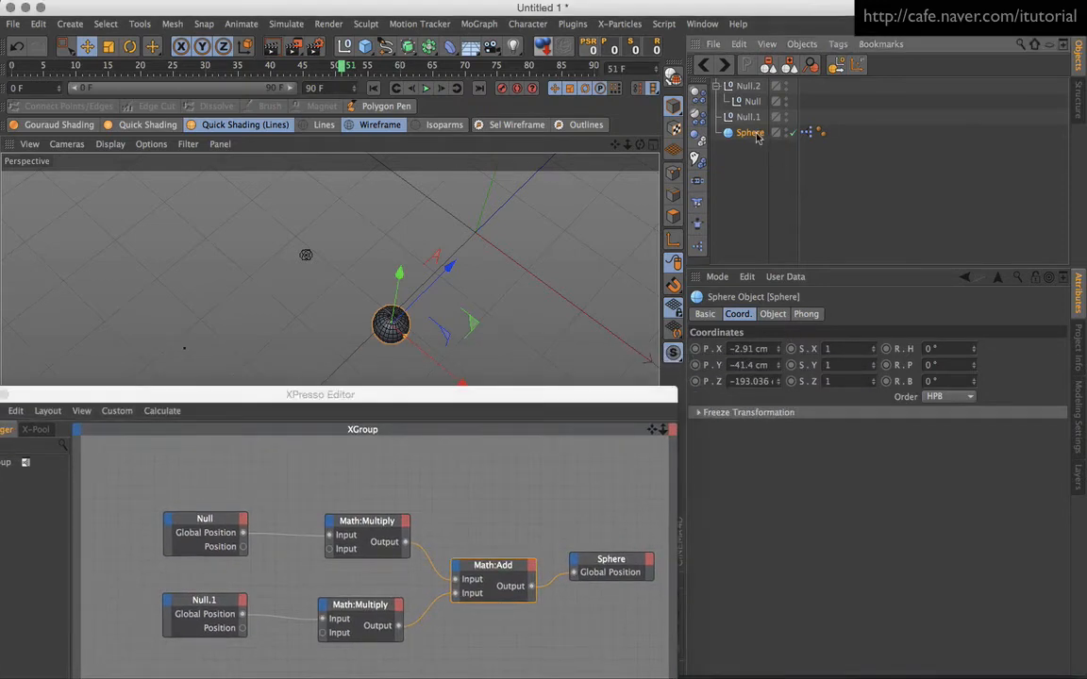
click(784, 277)
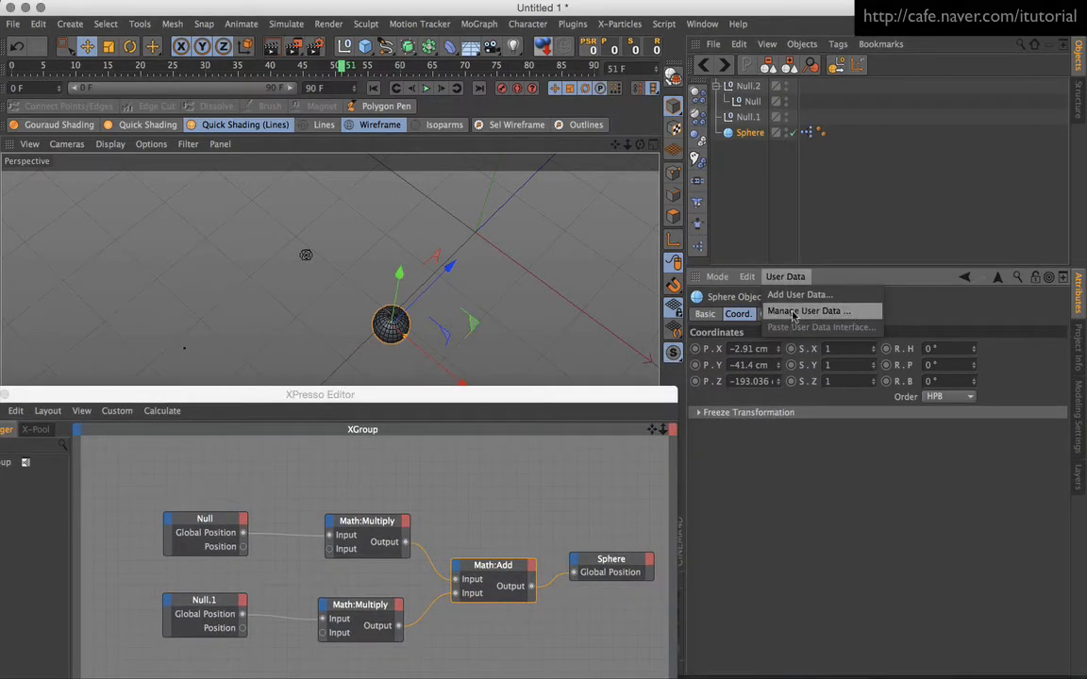
click(791, 311)
drag(639, 92, 613, 166)
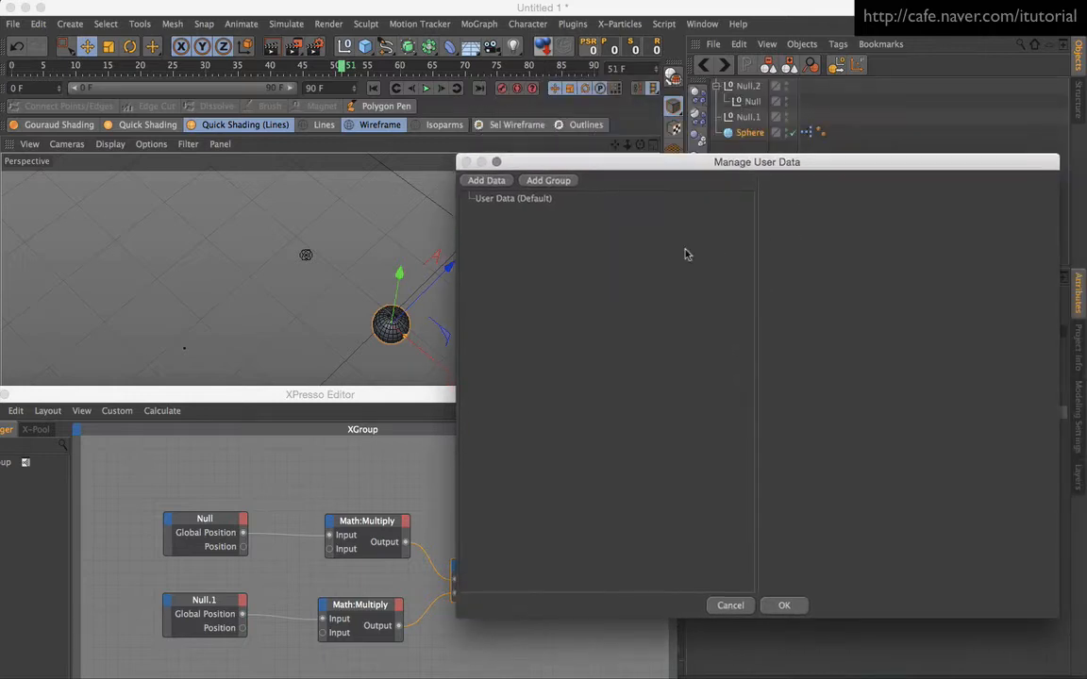
click(501, 181)
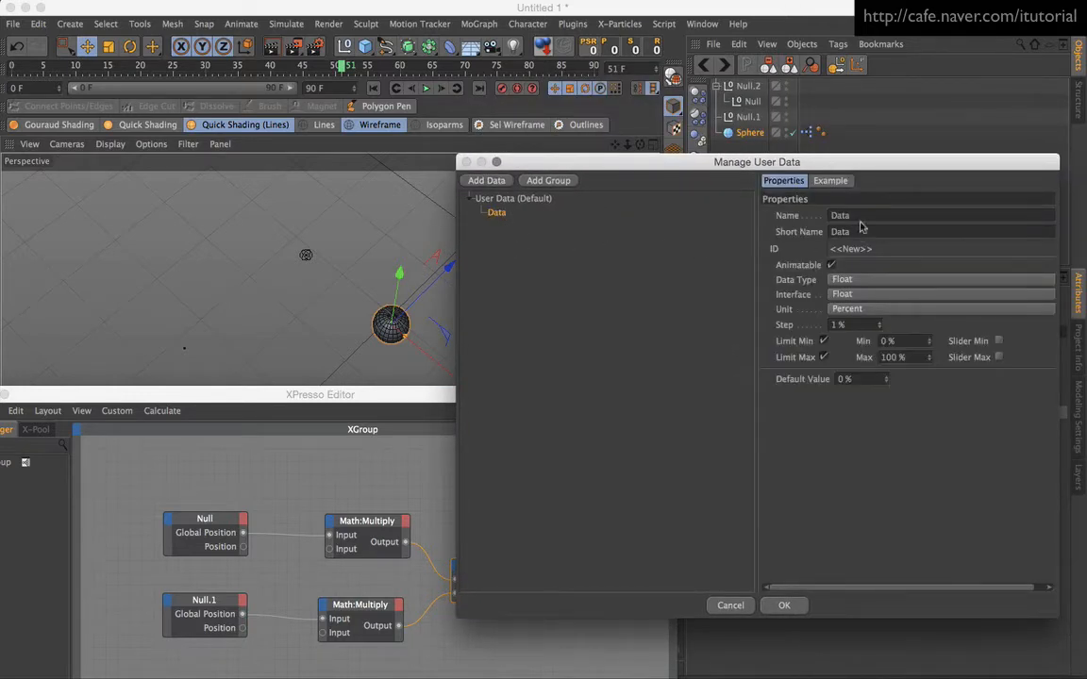
Name the user data entry Position and set its interface to Float Slider.
double_click(858, 219)
text(ㅔ내샤ㅐㅜ)
key(Return)
click(892, 298)
click(882, 325)
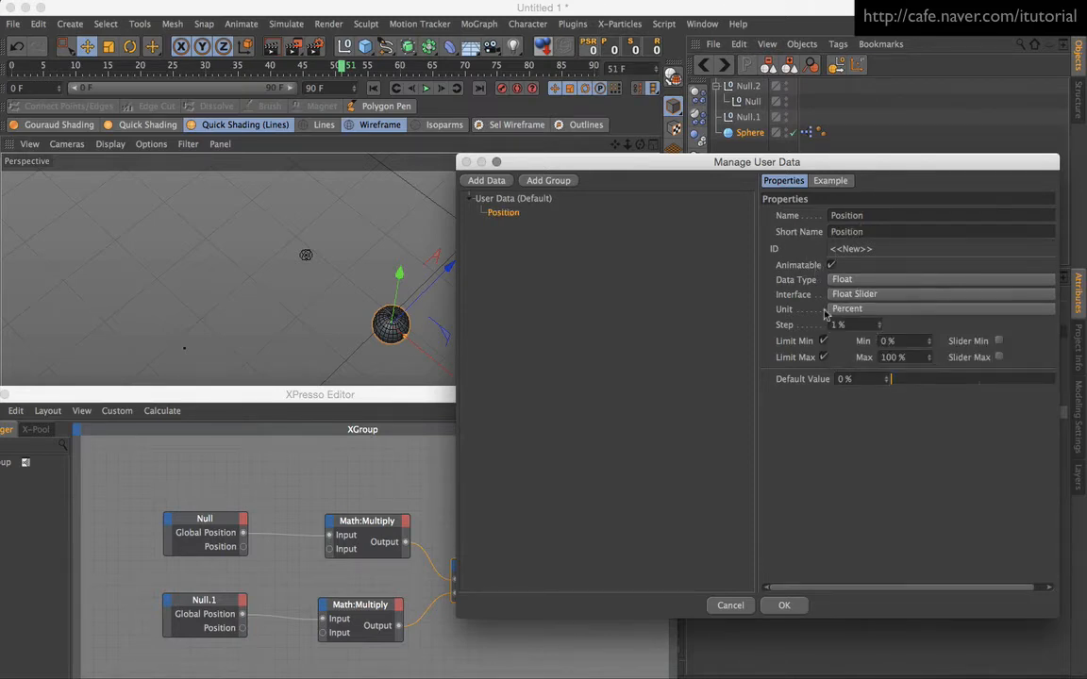
Set the Position slider's default value to 50% and confirm the sphere's user data.
drag(904, 383, 933, 379)
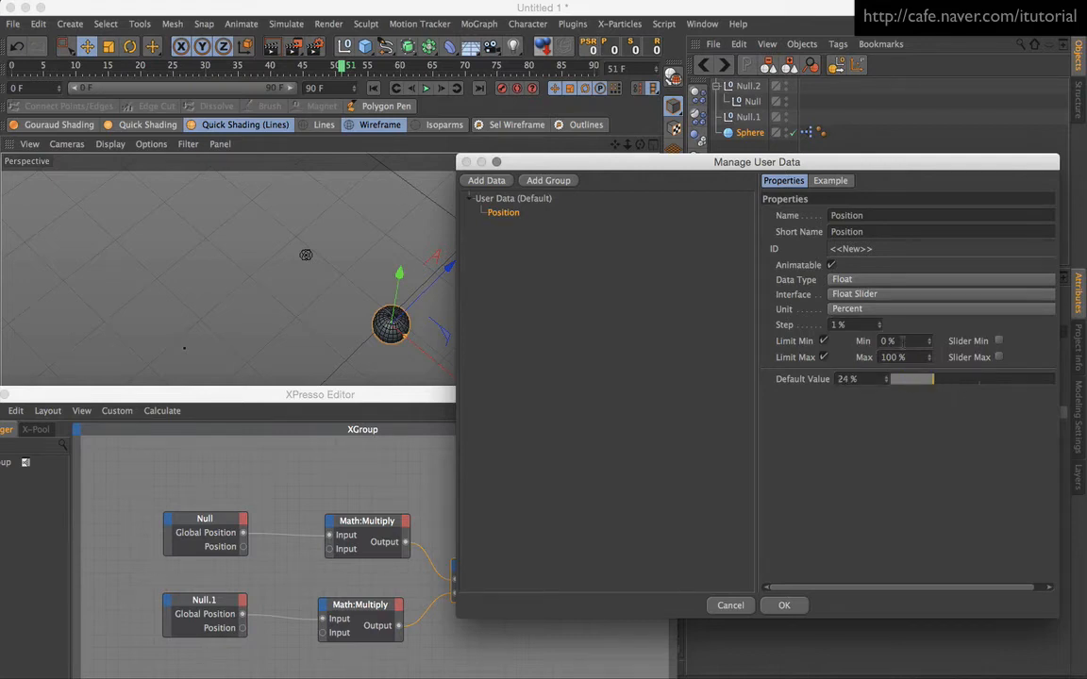
click(969, 385)
drag(866, 379, 841, 380)
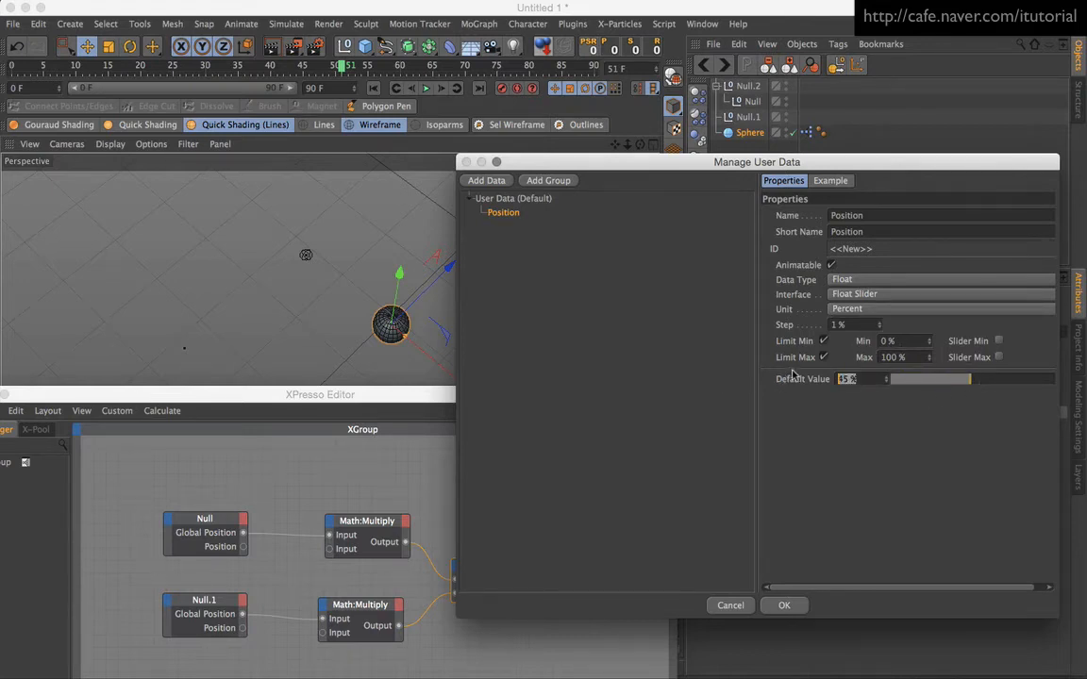
text(50)
click(865, 431)
drag(734, 163, 748, 124)
click(792, 573)
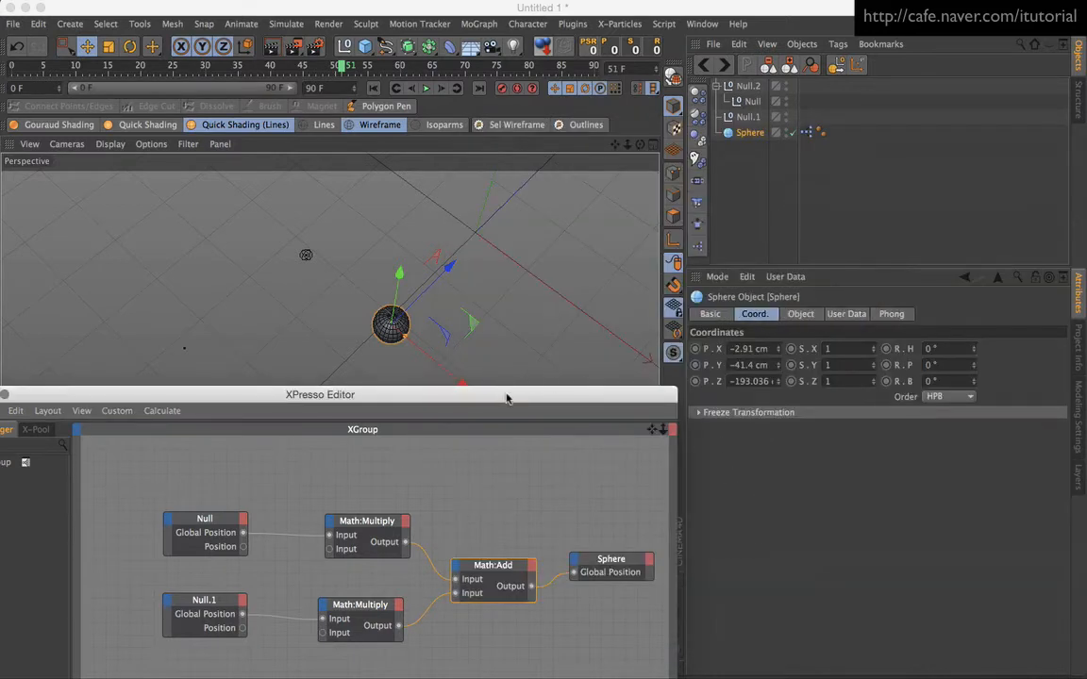
Add a second Sphere node to the XPresso graph and give it an output for the Position user data.
drag(507, 398, 642, 324)
drag(751, 138, 292, 378)
click(312, 374)
mouse_move(387, 611)
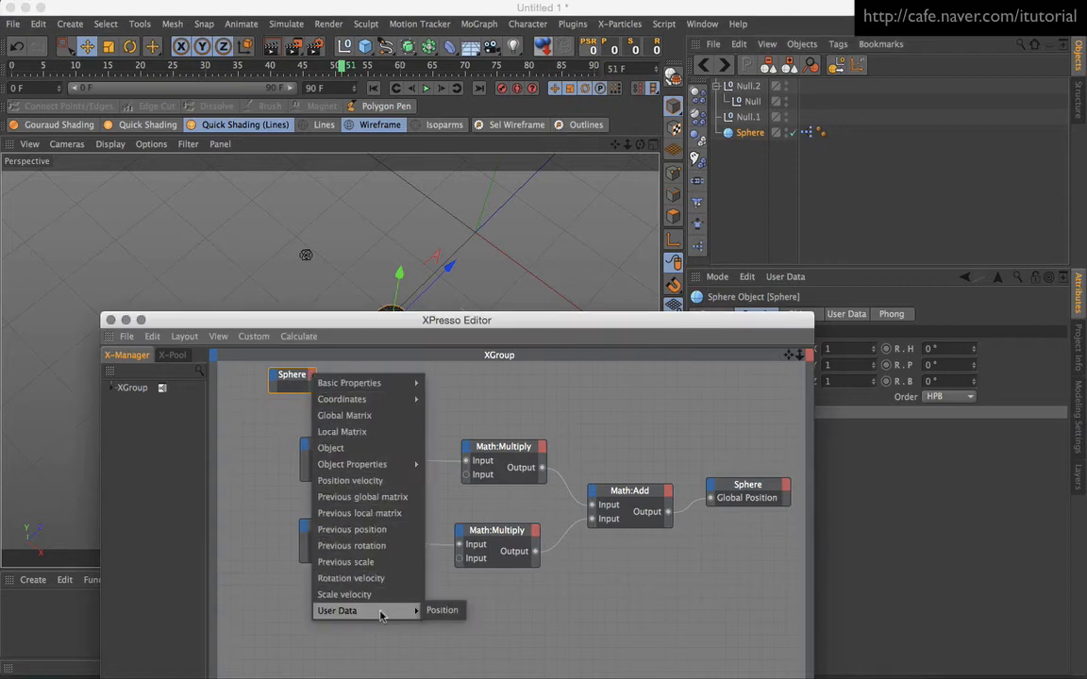
click(444, 611)
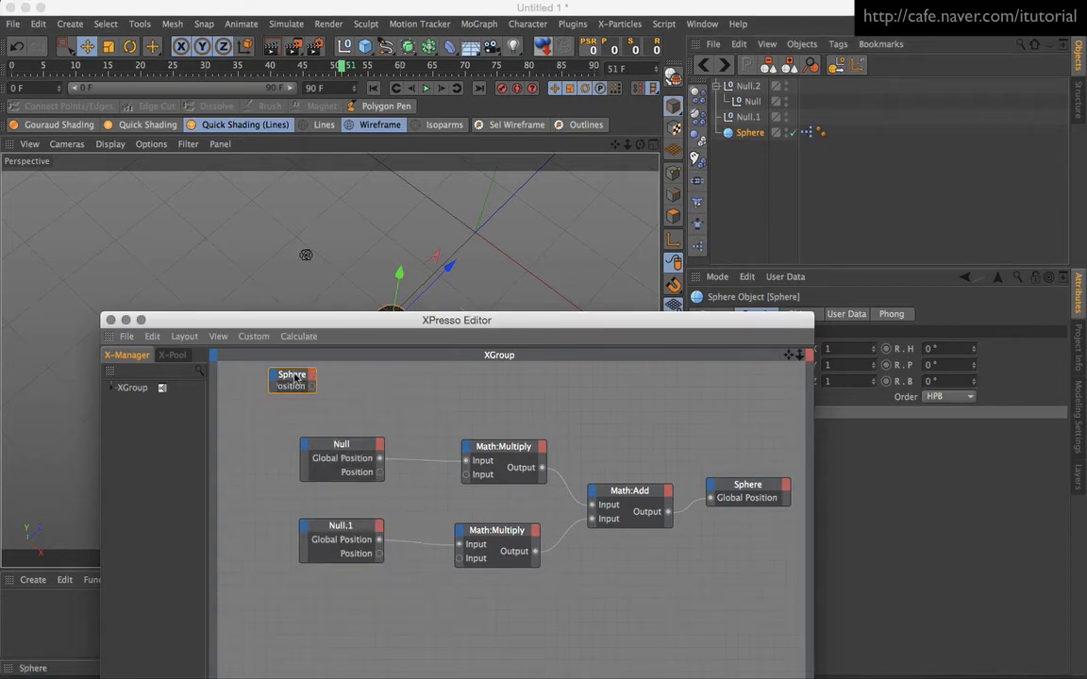
Reposition the new Sphere node and shift both null nodes with their Multiply nodes down to make room above them.
drag(300, 386, 307, 397)
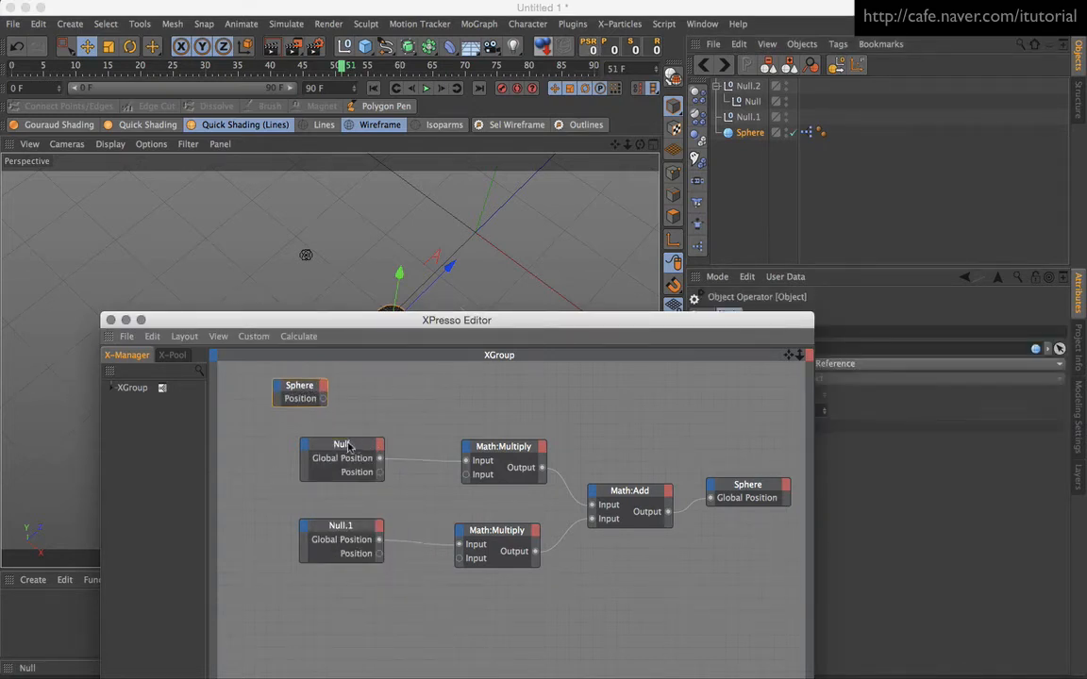
drag(348, 440, 346, 460)
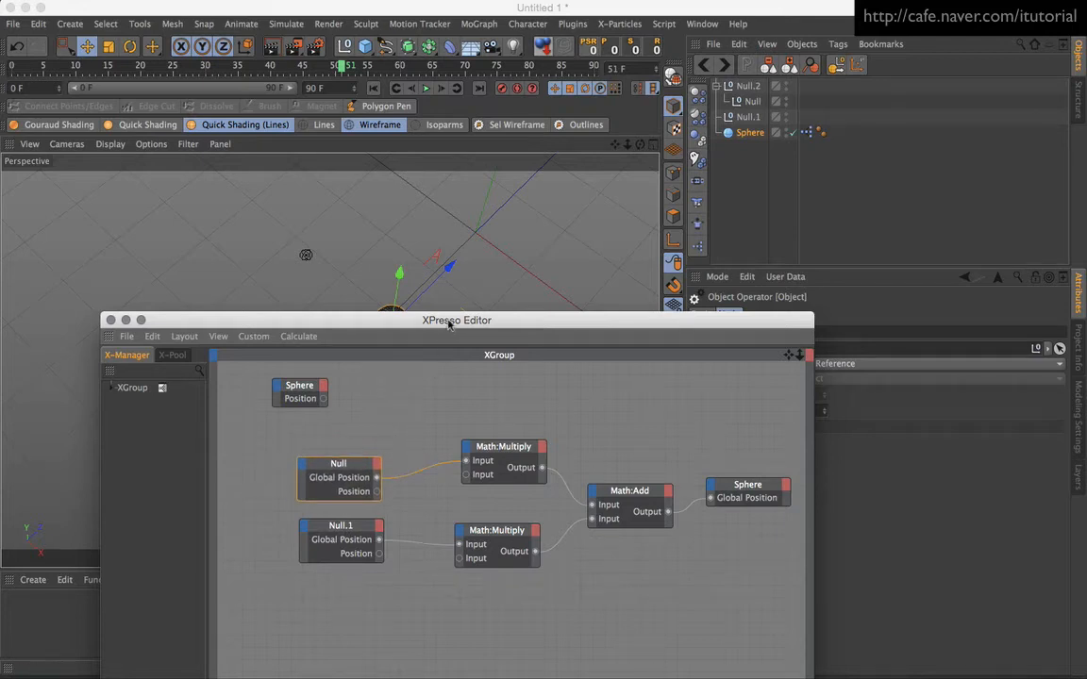
drag(449, 323, 501, 364)
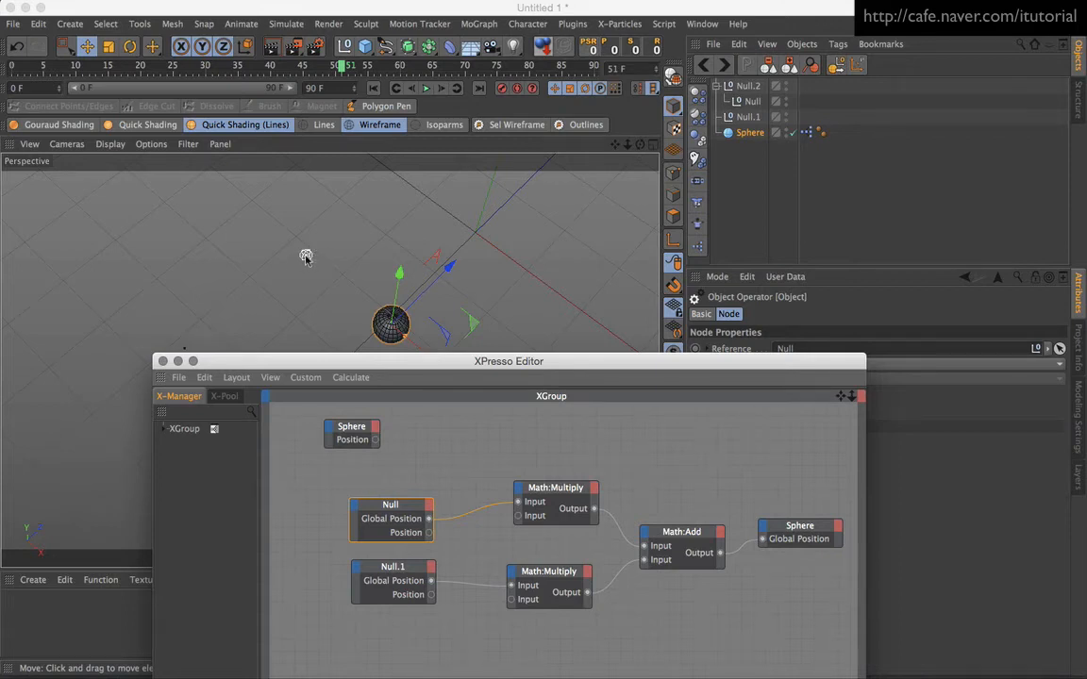
drag(380, 366, 370, 446)
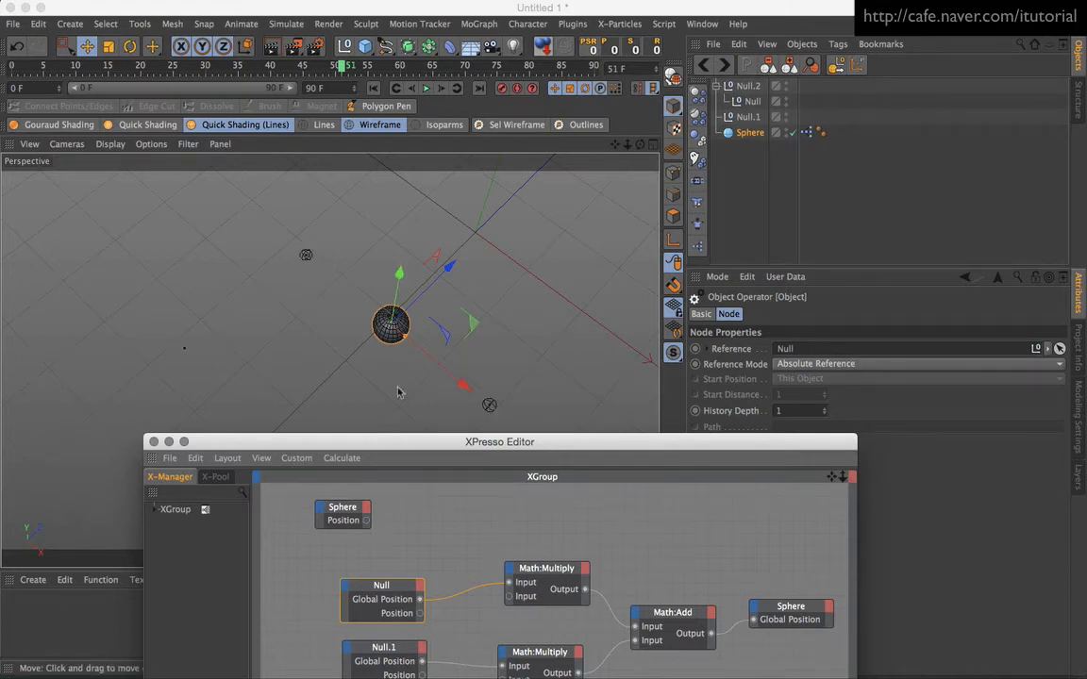
drag(417, 446, 392, 361)
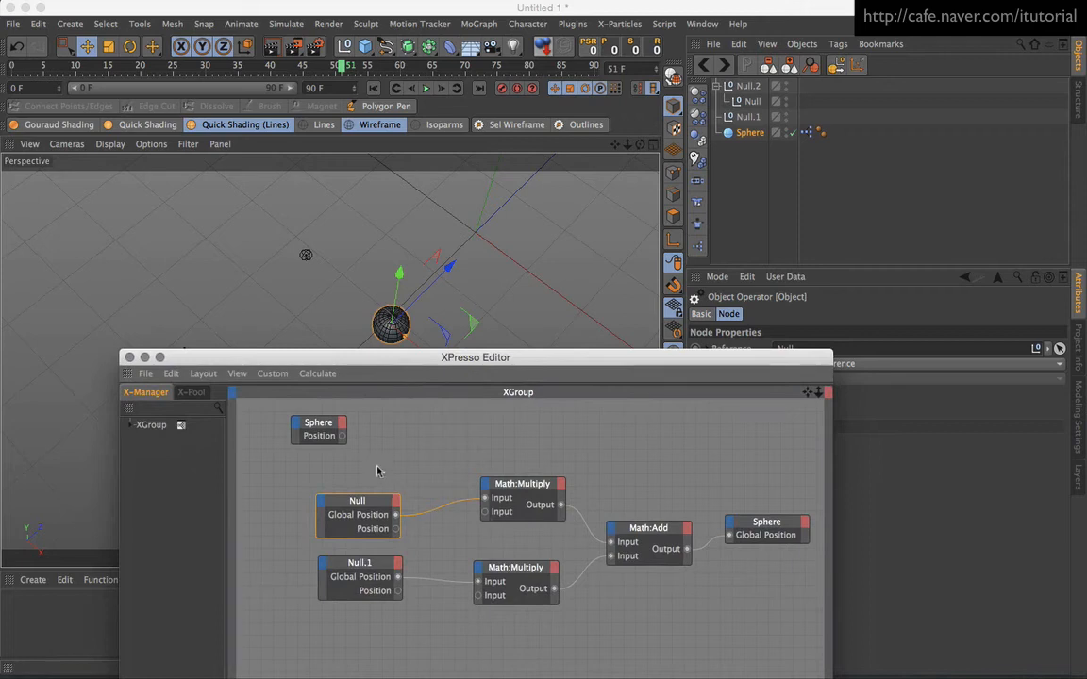
drag(378, 468, 516, 577)
drag(507, 485, 502, 567)
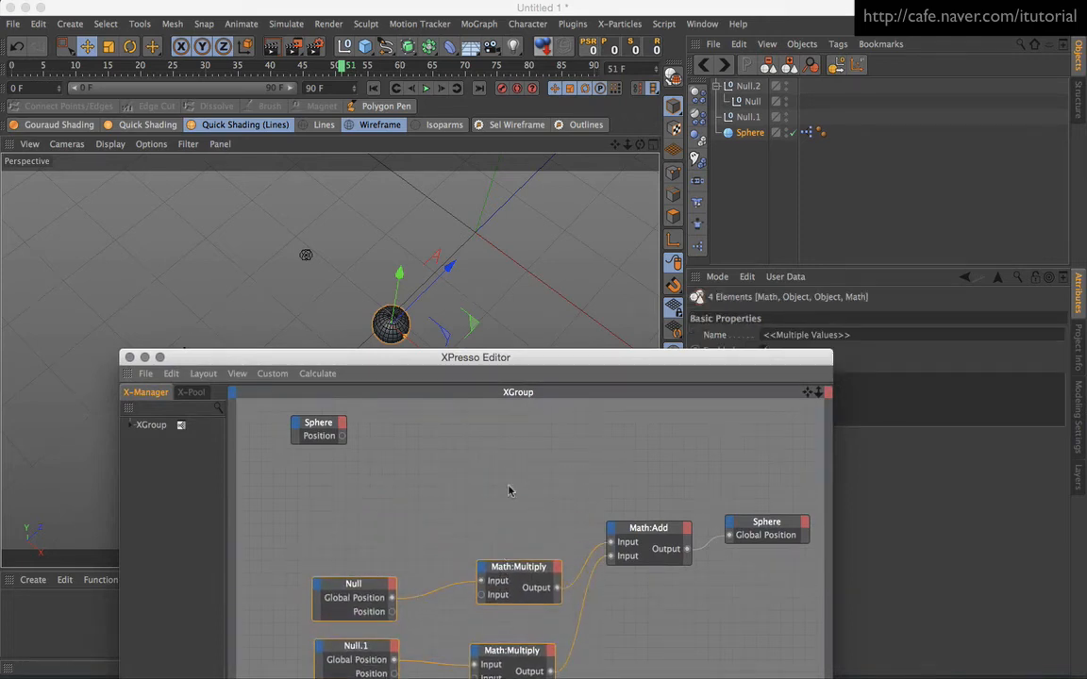
Add a Range Mapper node beside the new Sphere node and uncover its attributes.
click(445, 439)
right_click(454, 444)
mouse_move(592, 455)
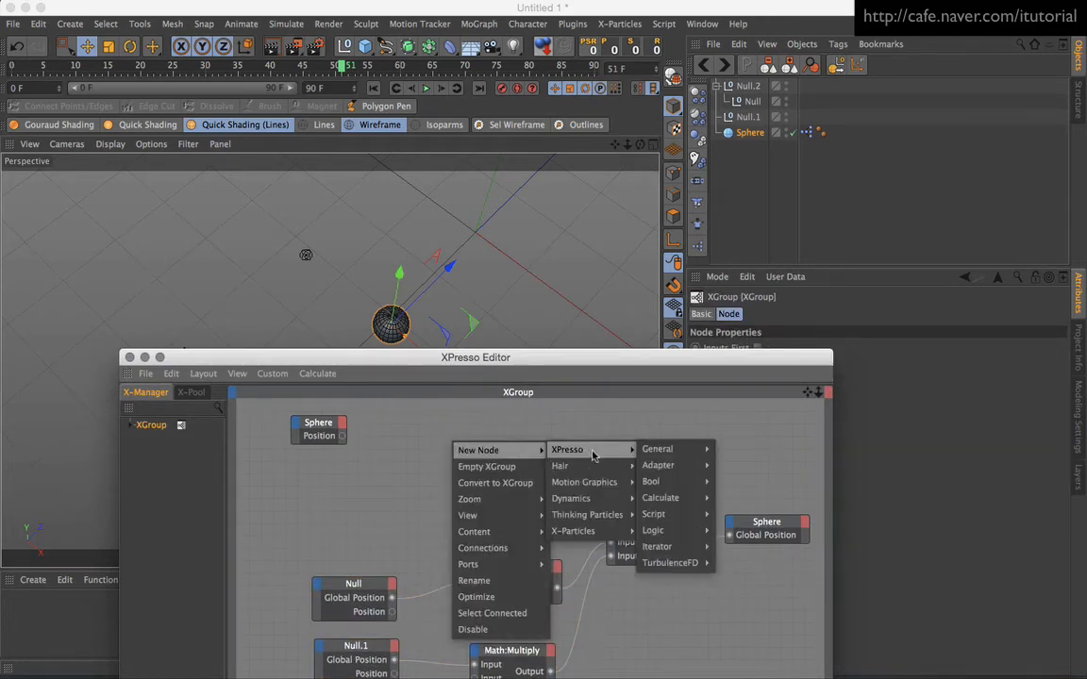
mouse_move(660, 497)
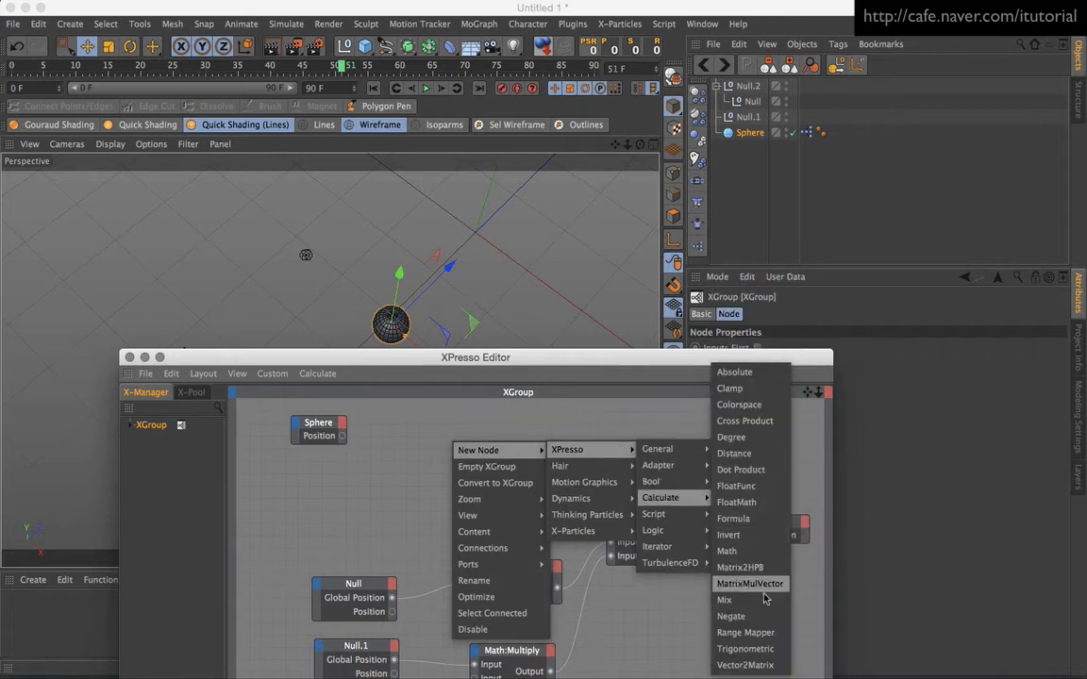
click(745, 632)
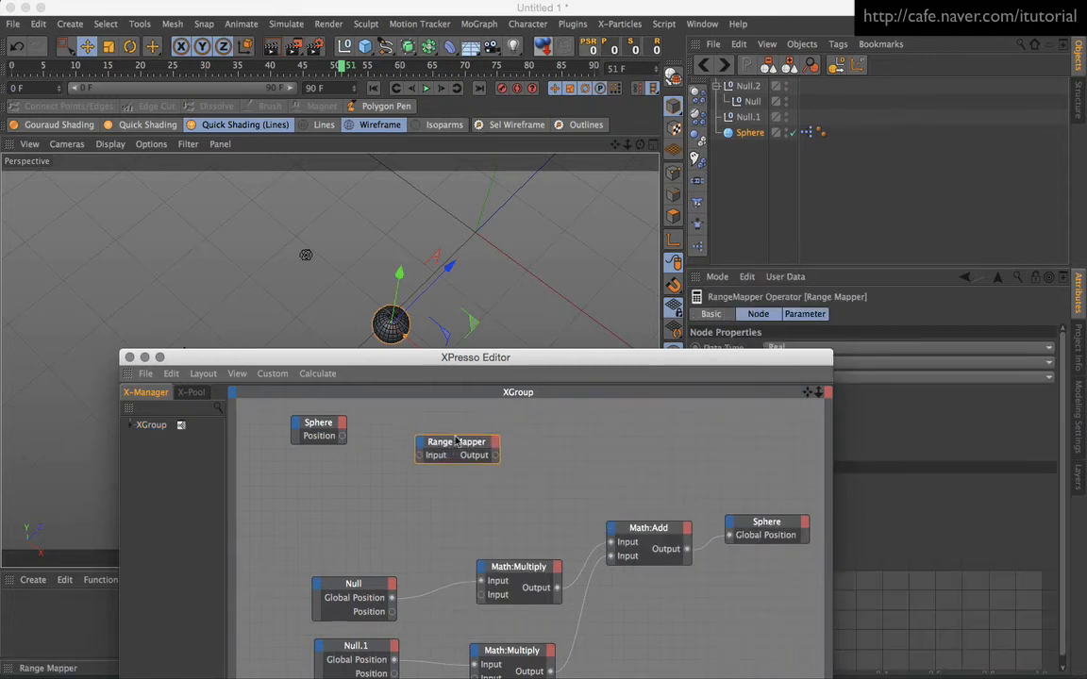
drag(645, 360, 493, 413)
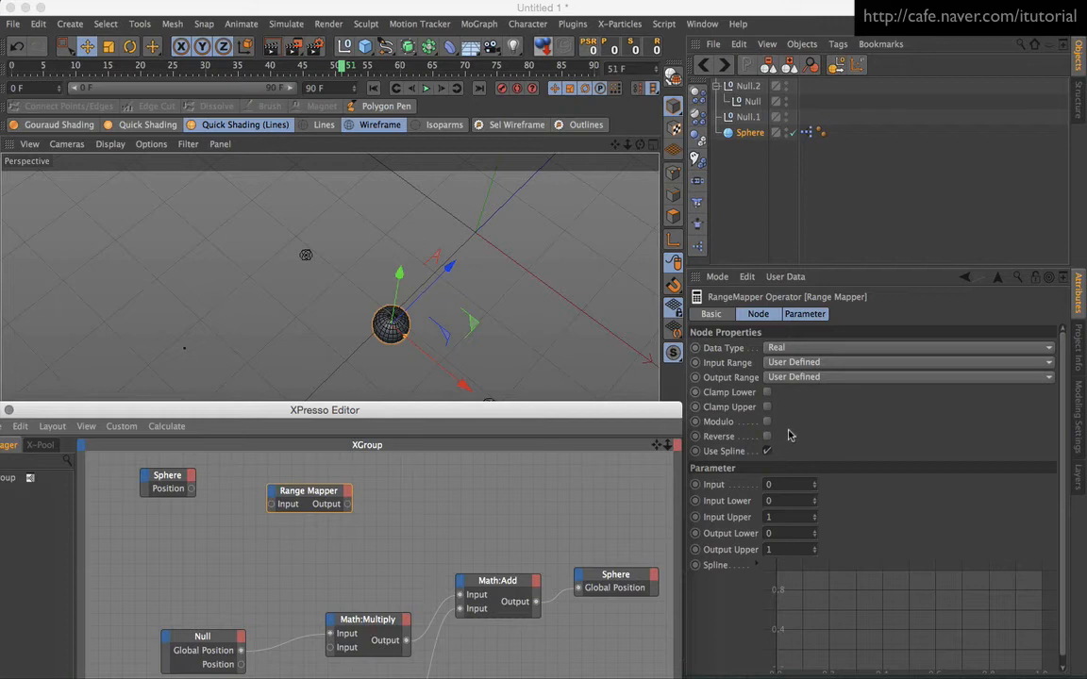
Try the Range Mapper with a User Defined input range and a Percent output range.
click(803, 365)
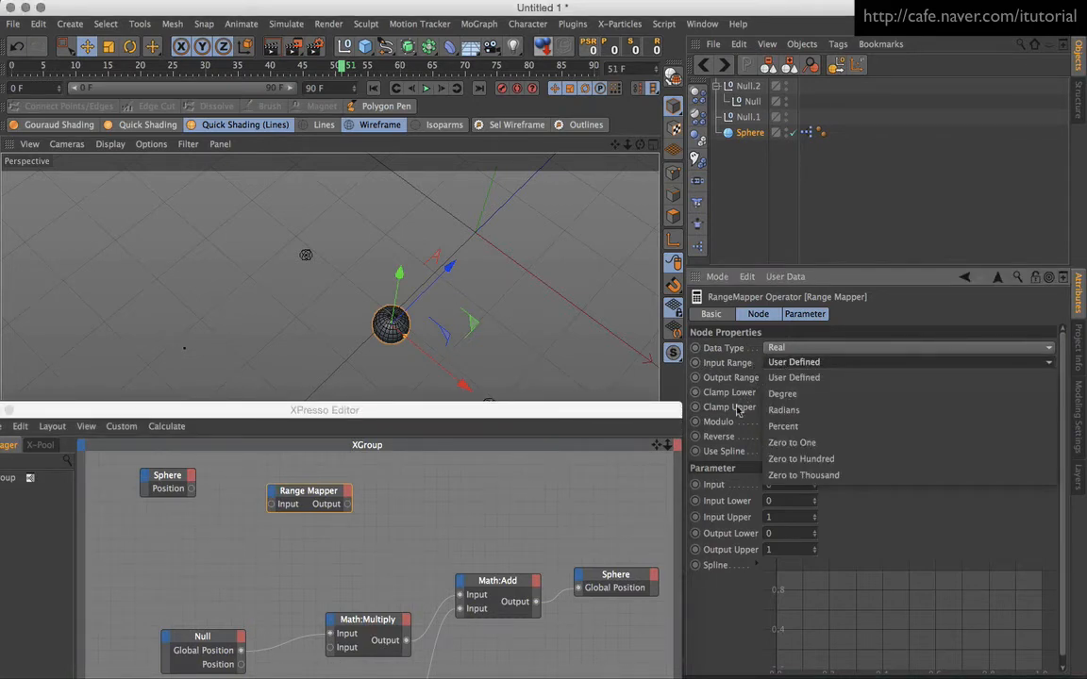
click(715, 386)
click(797, 365)
click(806, 382)
click(799, 376)
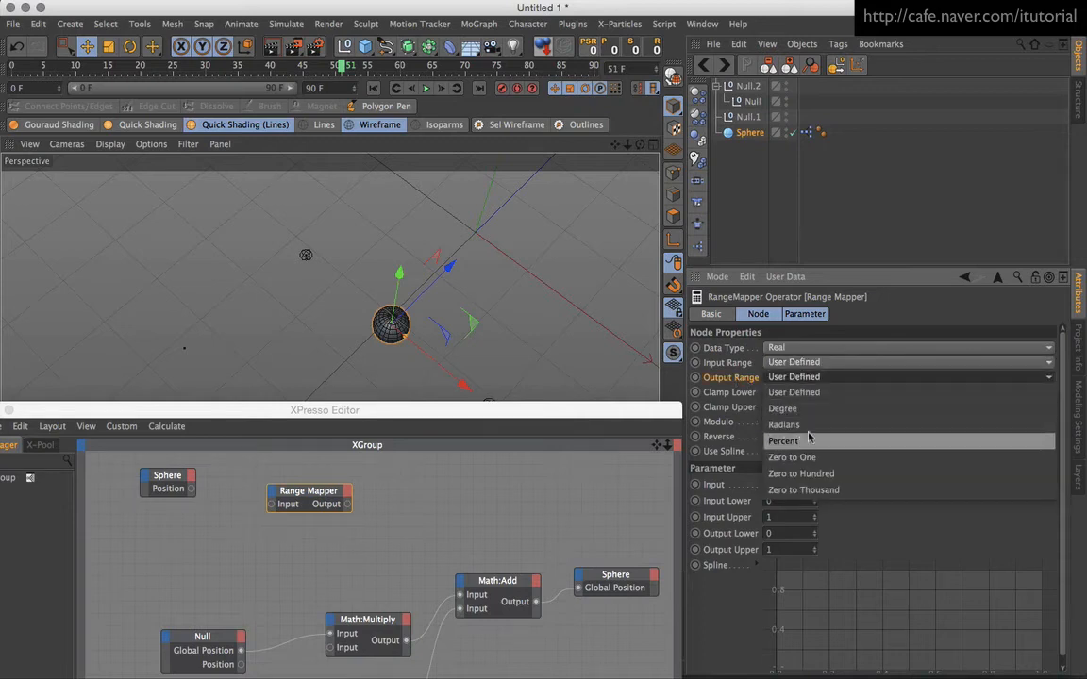
click(808, 438)
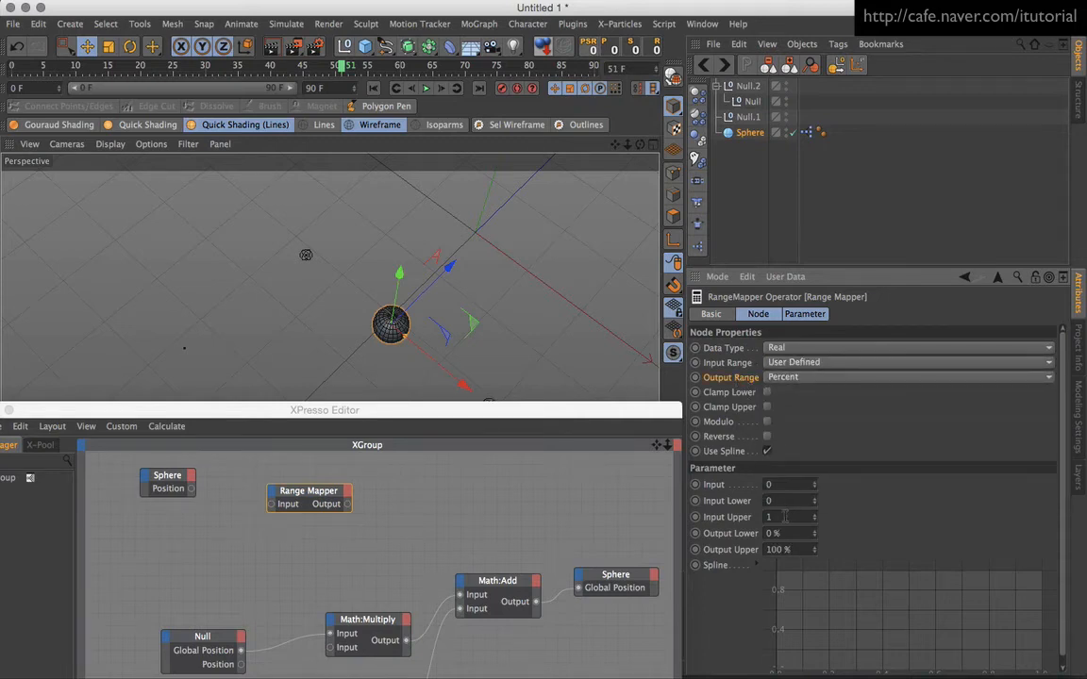
Set the Range Mapper's input range to Percent and its output range to User Defined.
click(802, 375)
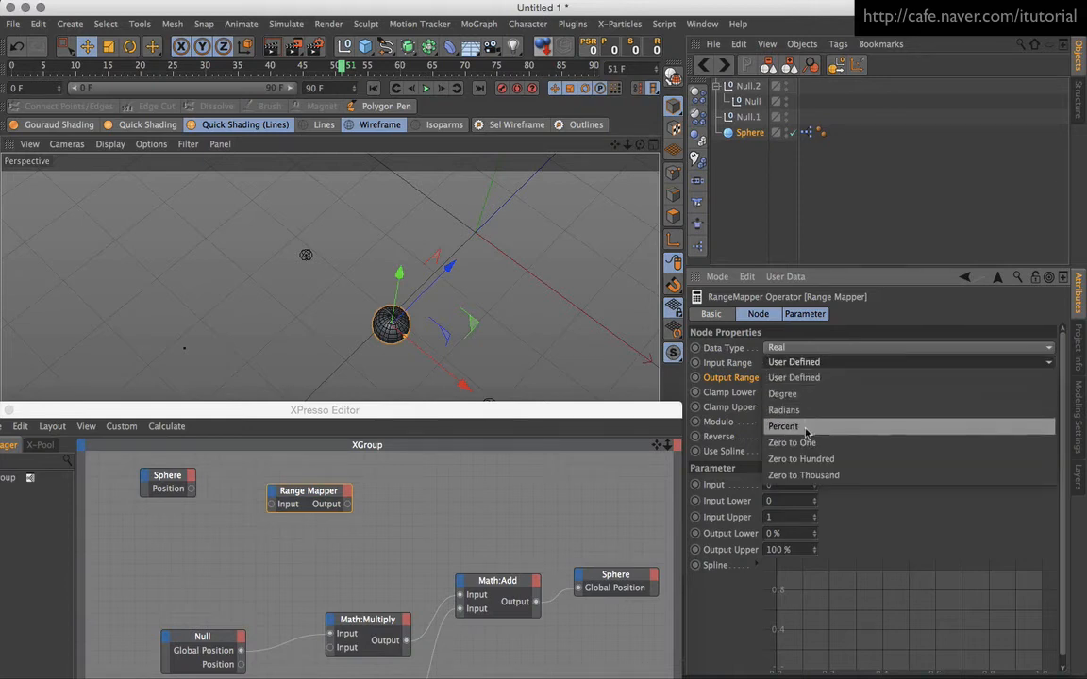
click(806, 429)
click(802, 379)
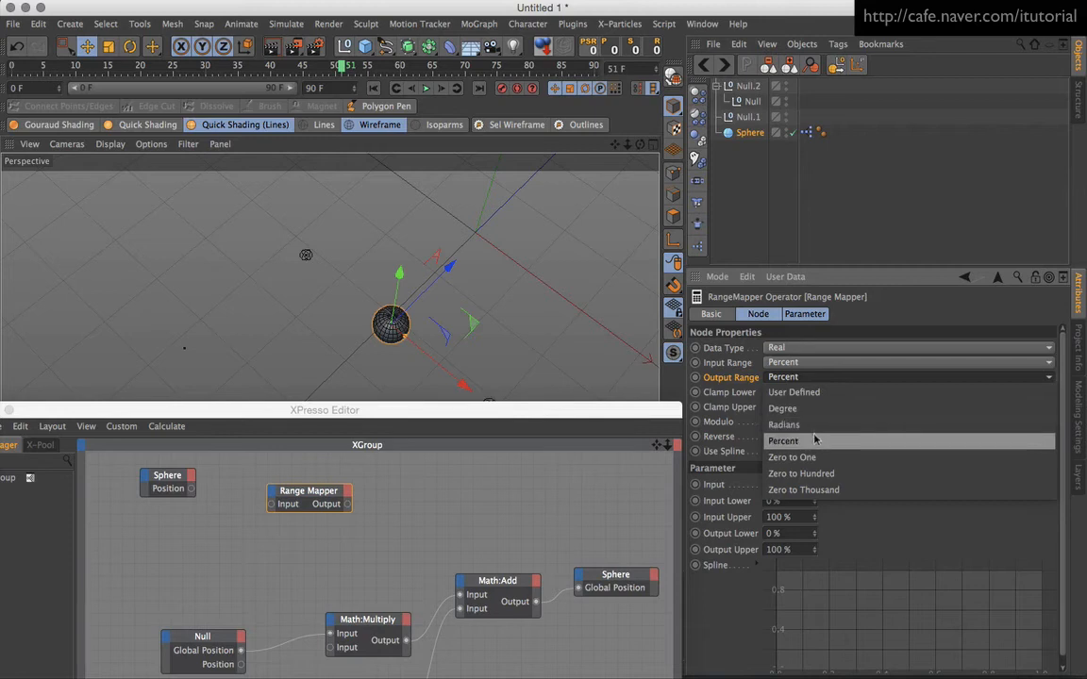
click(817, 394)
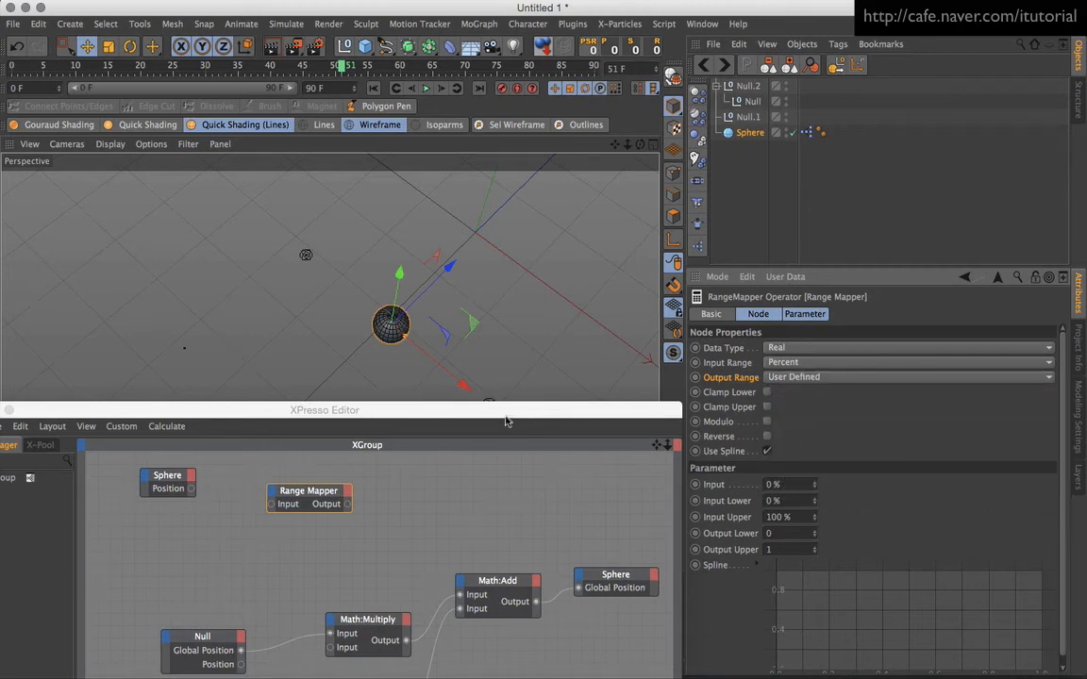
Connect the new Sphere node's Position to the Range Mapper, and duplicate the Range Mapper below with the same Position as its input.
drag(335, 409, 375, 414)
drag(230, 494, 353, 493)
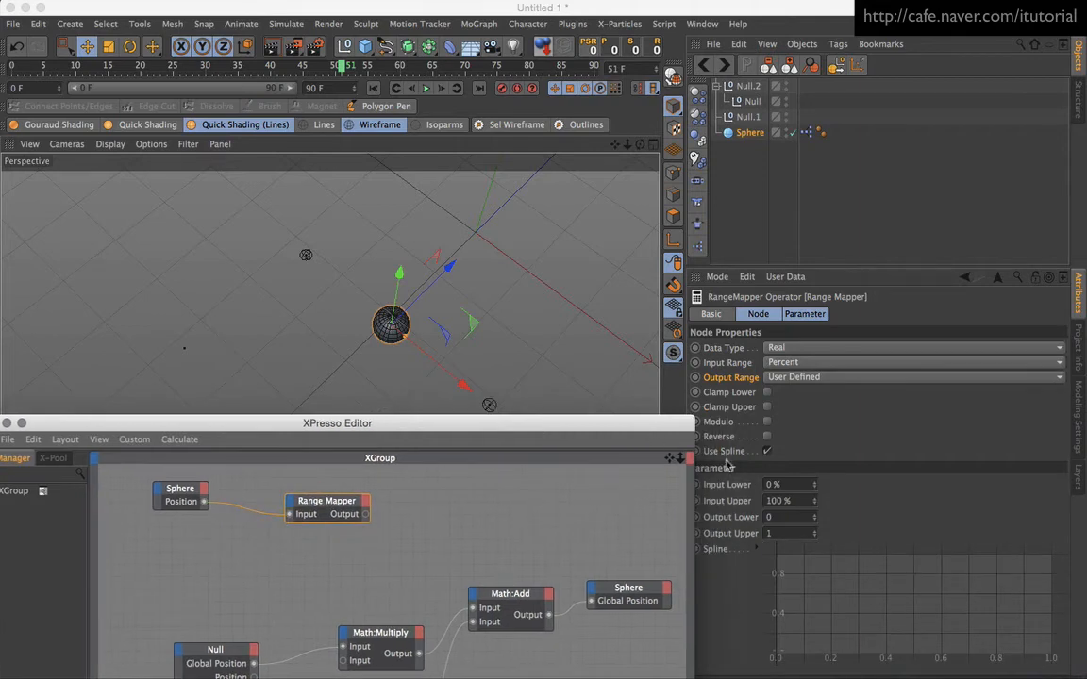
drag(651, 424, 624, 432)
ctrl+drag(326, 508, 293, 568)
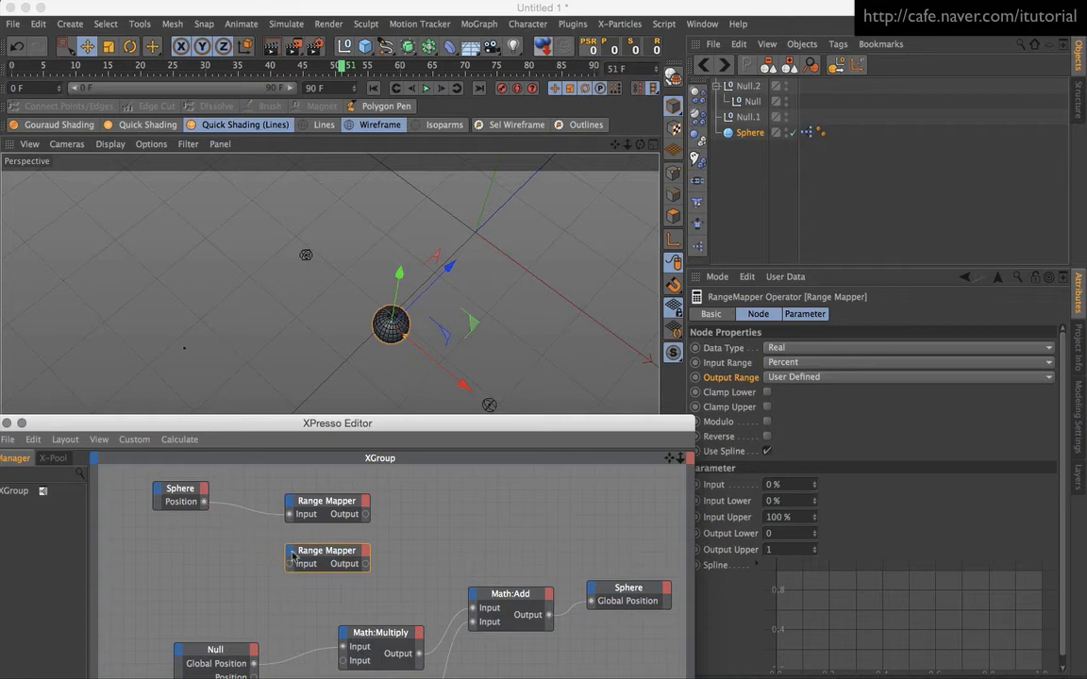
drag(203, 501, 291, 563)
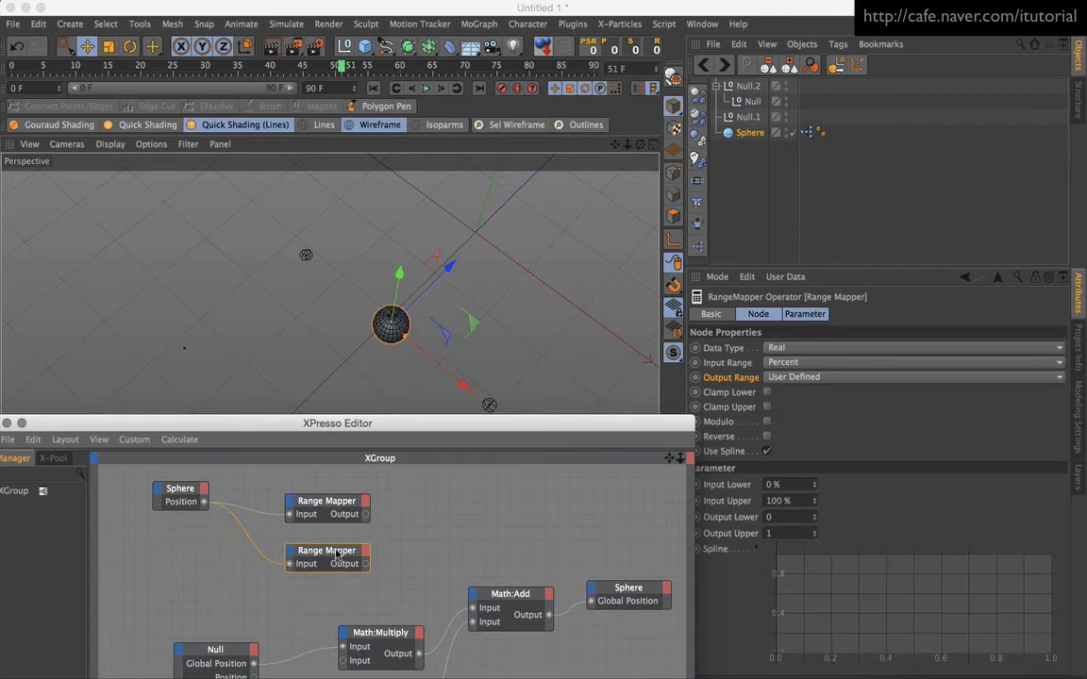
Set the duplicated Range Mapper's Output Lower to 1 and Output Upper to 0.
double_click(778, 517)
text(1)
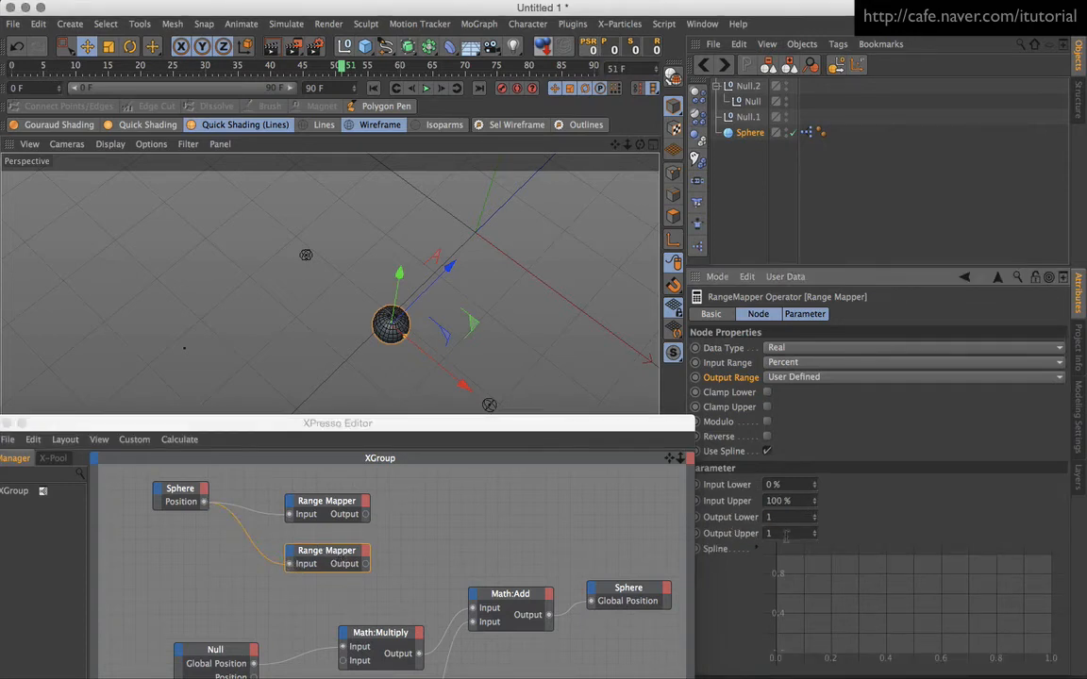
text(0)
Add a Result node for each of the two Range Mapper outputs, placing the second directly beneath the first.
click(392, 434)
drag(393, 434, 342, 436)
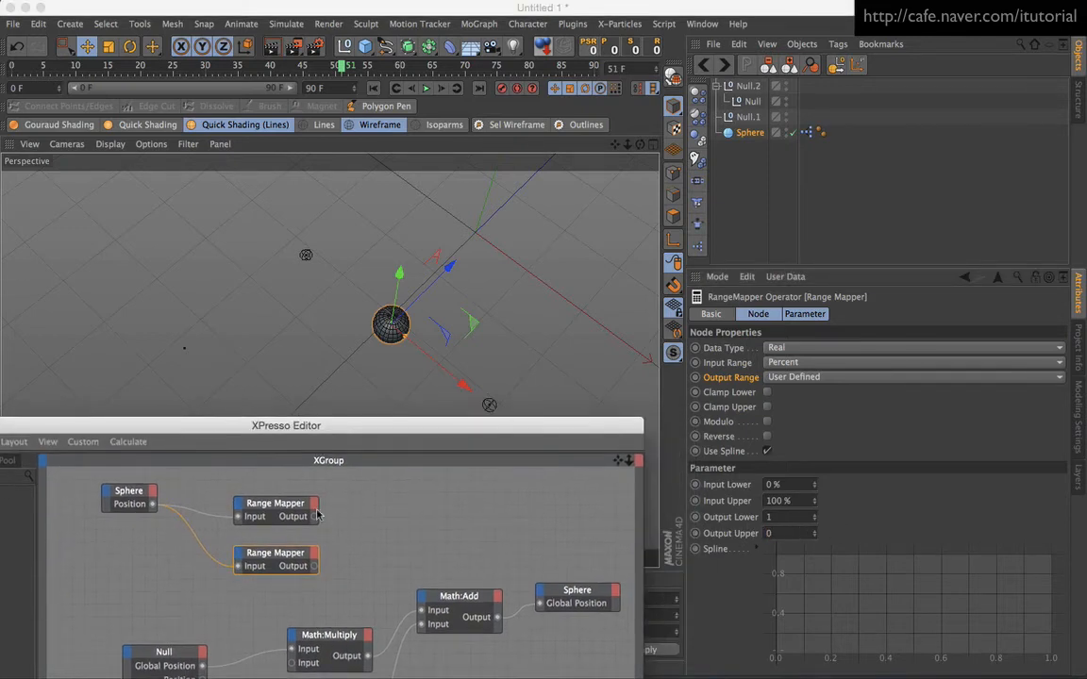
right_click(415, 479)
mouse_move(443, 484)
mouse_move(538, 493)
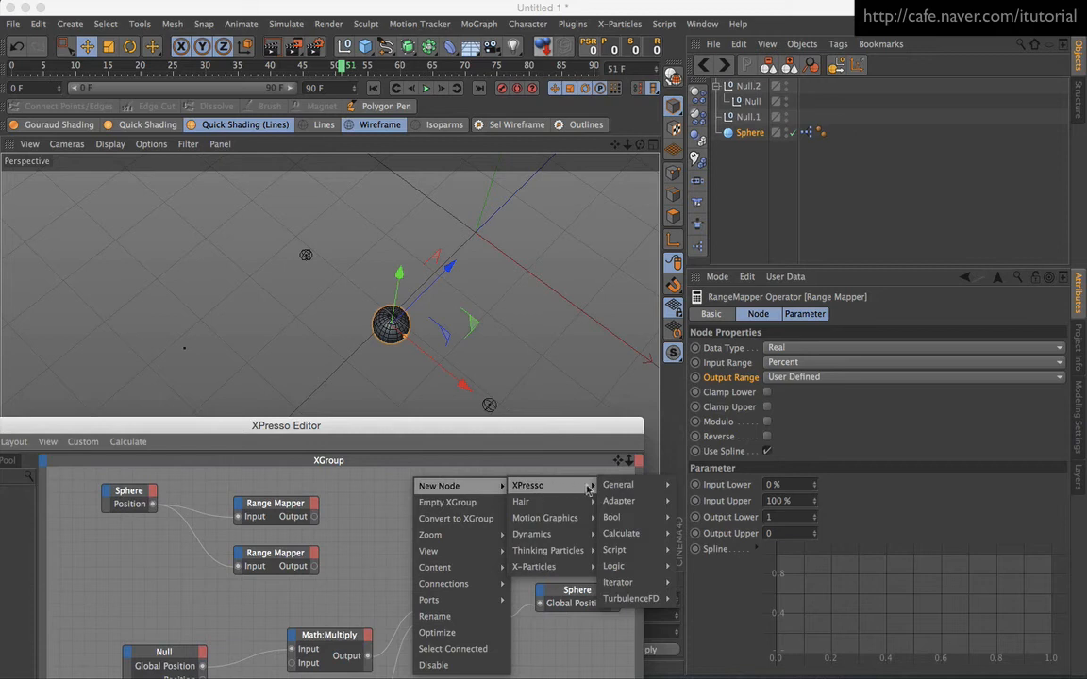
mouse_move(618, 485)
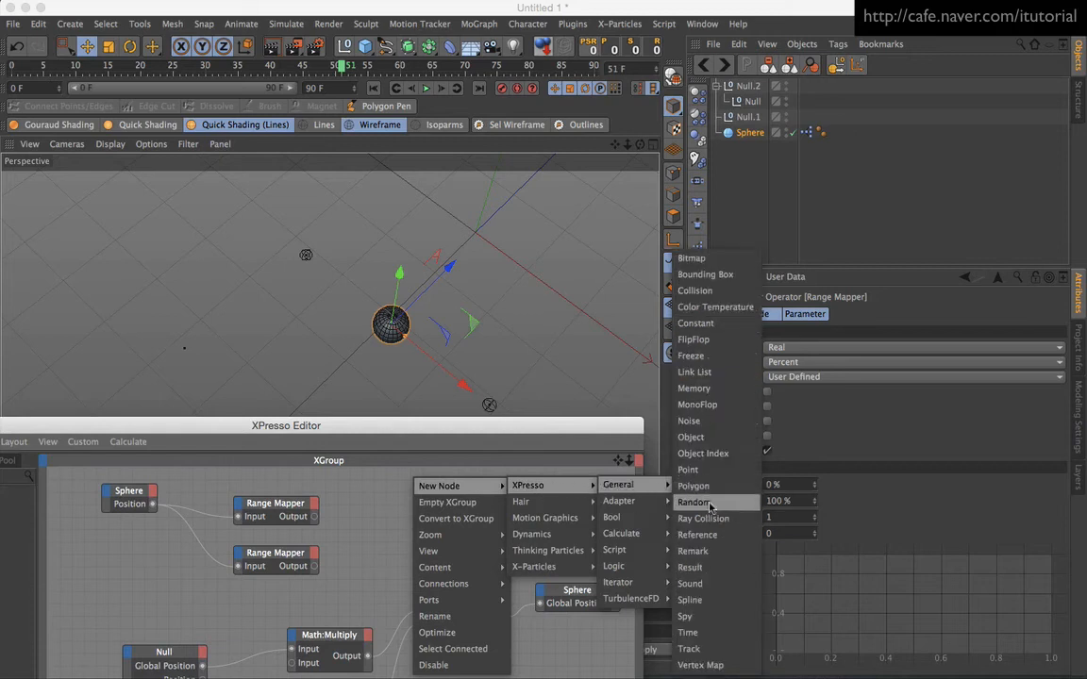
click(691, 567)
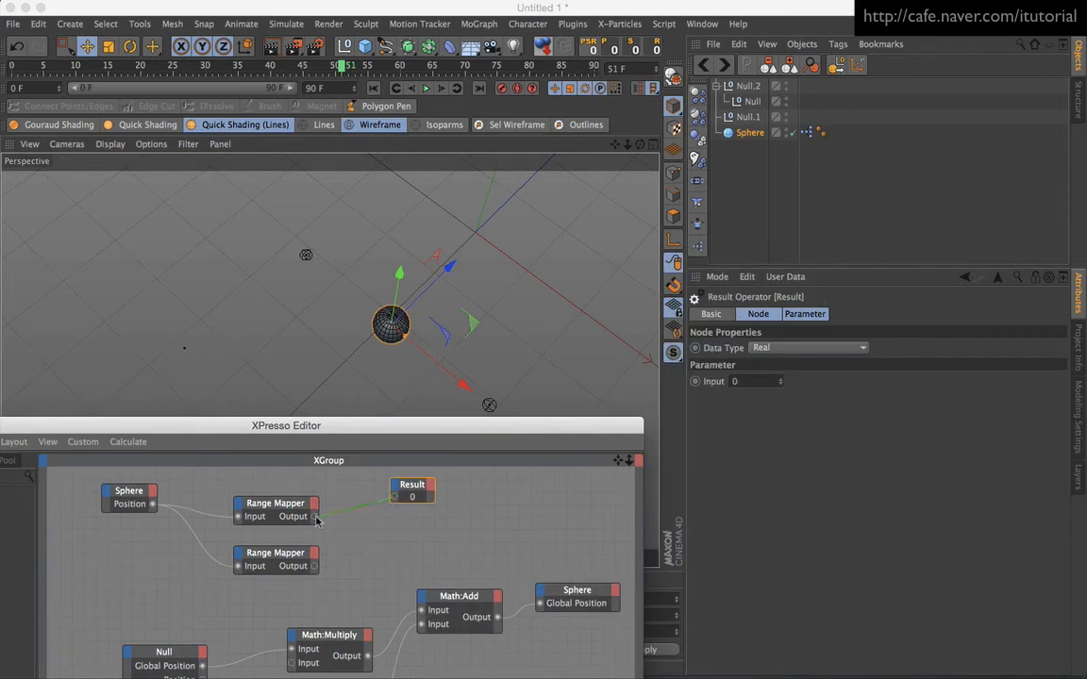
drag(314, 516, 316, 566)
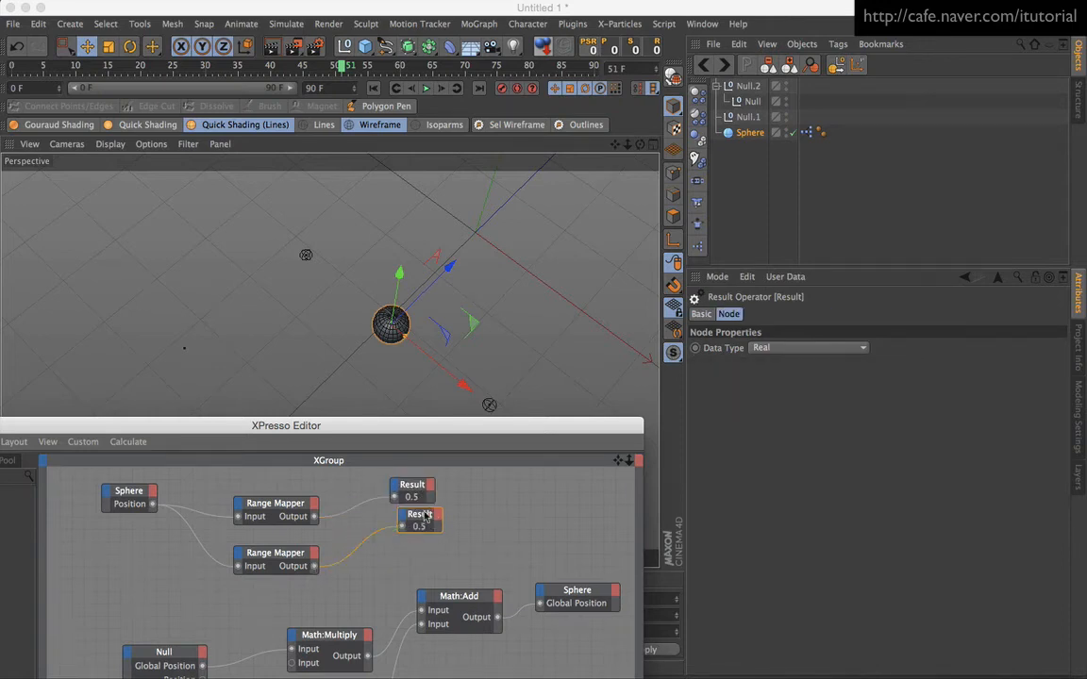
drag(418, 522, 409, 545)
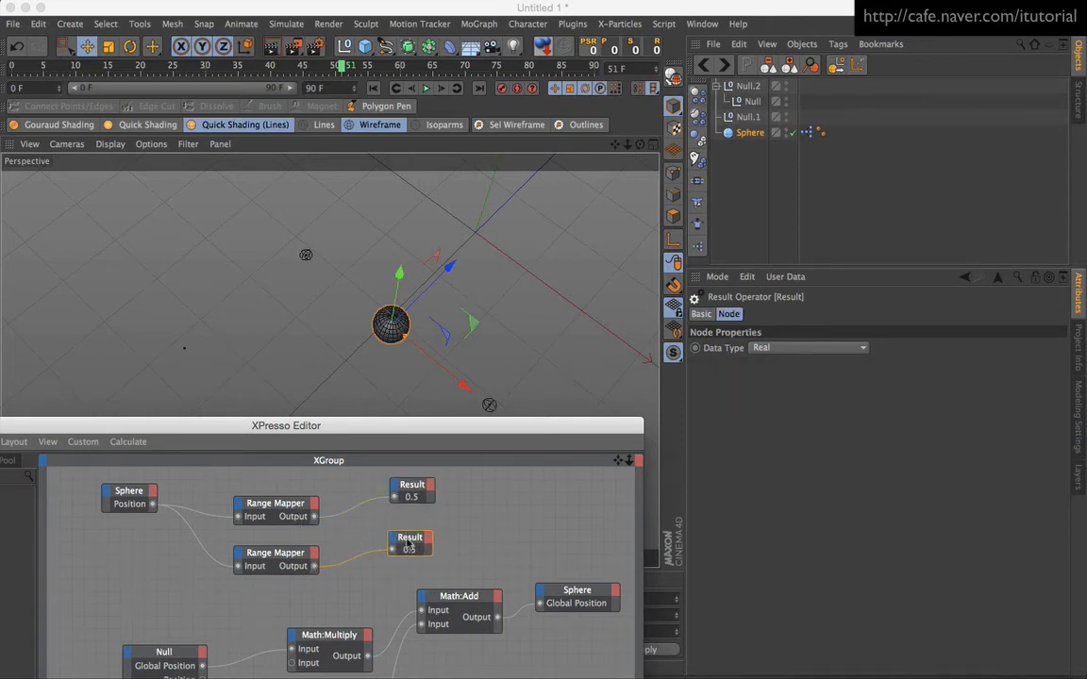
Check both Result nodes by sweeping the sphere's Position user data between 0 % and 100 %, ending at 50 %.
click(749, 133)
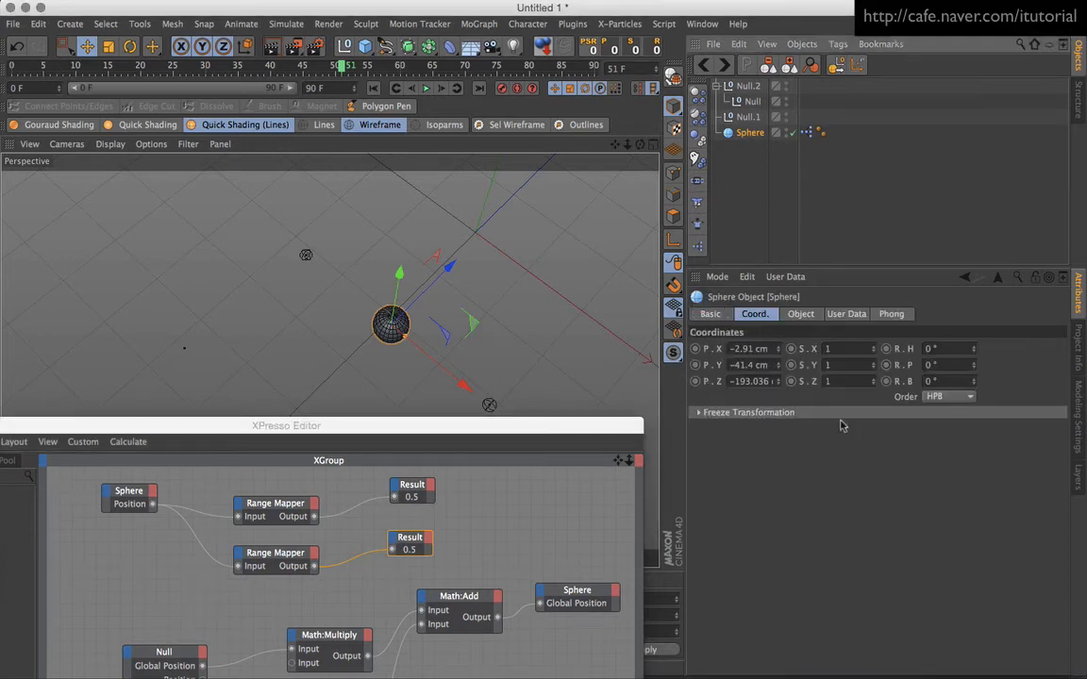
click(846, 314)
drag(886, 348, 777, 348)
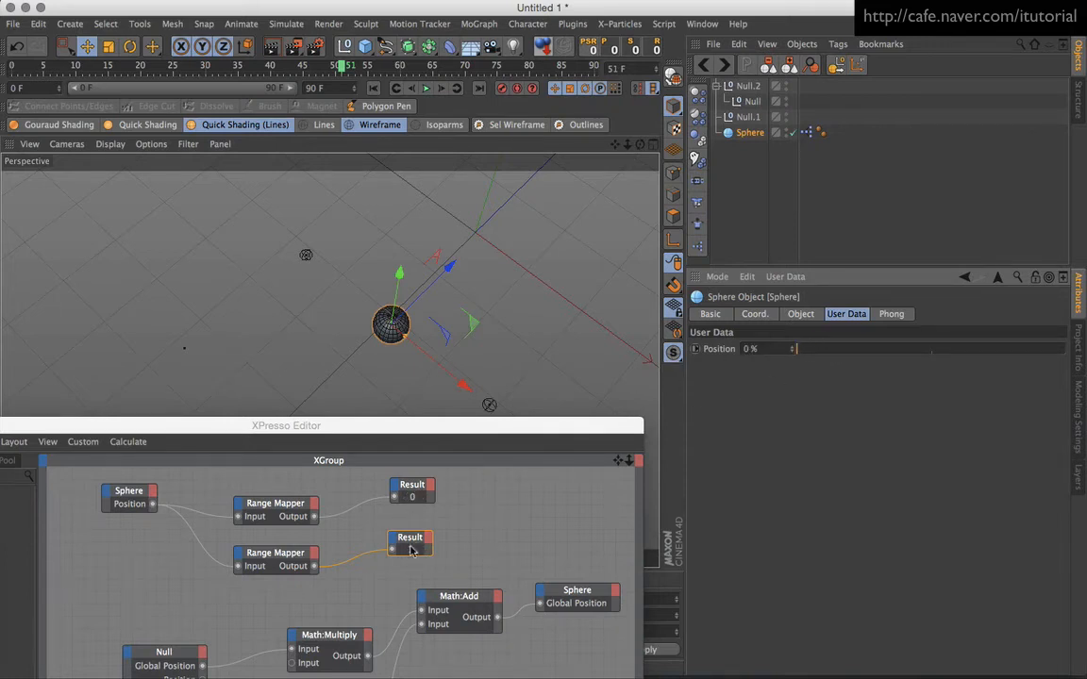
drag(822, 354, 1014, 373)
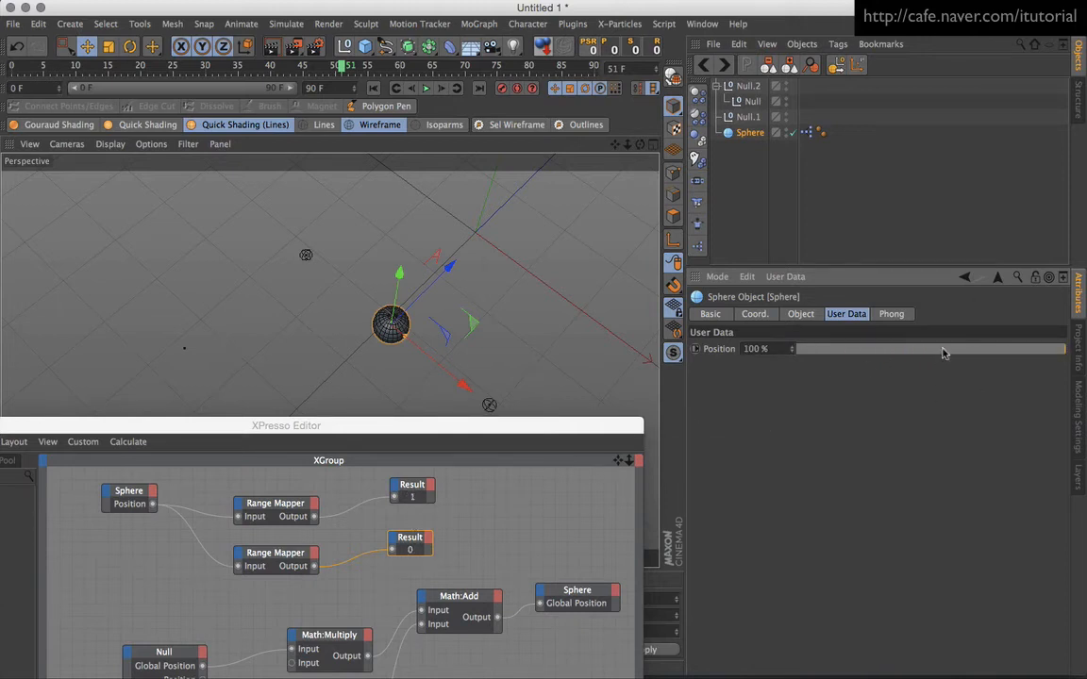
drag(942, 353, 929, 349)
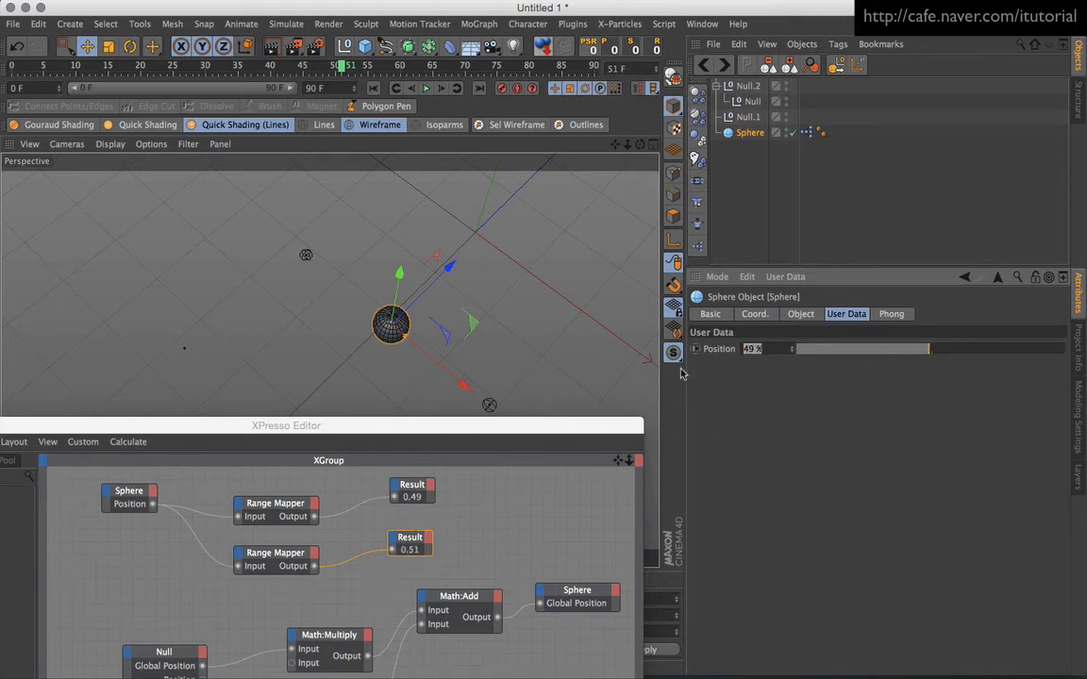
text(50)
key(Return)
Disconnect both Multiply nodes from the Math:Add node, and move the Add and output Sphere nodes away from them to free space.
drag(496, 425, 572, 294)
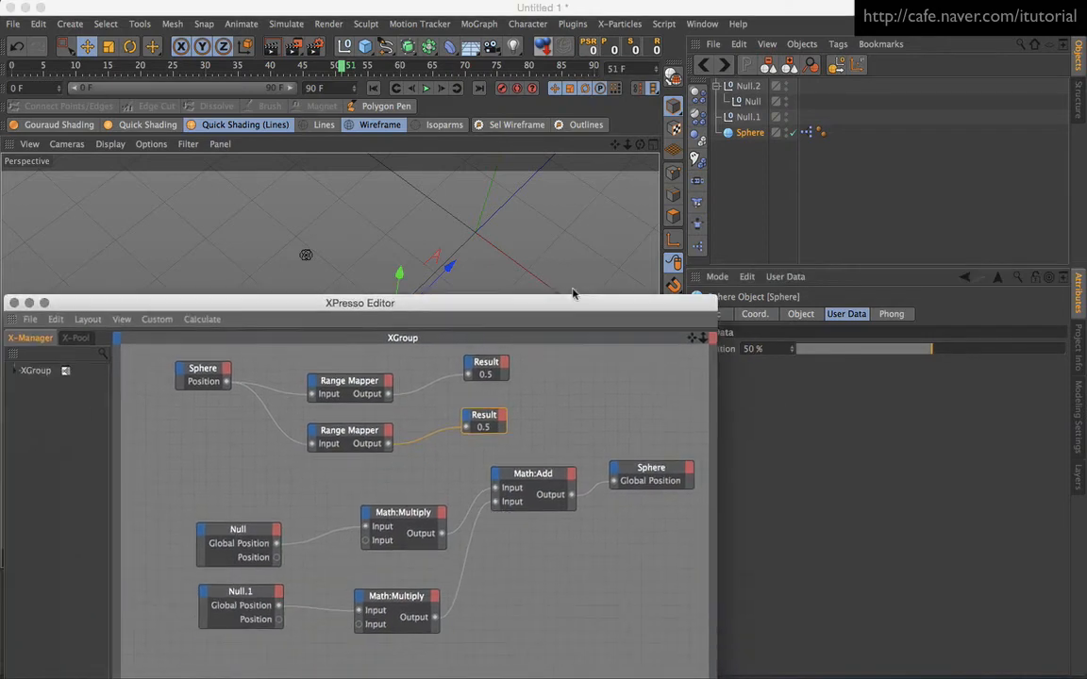
drag(567, 441, 601, 466)
drag(662, 424, 692, 431)
drag(619, 455, 640, 448)
drag(569, 461, 543, 454)
drag(568, 475, 556, 523)
drag(614, 450, 661, 335)
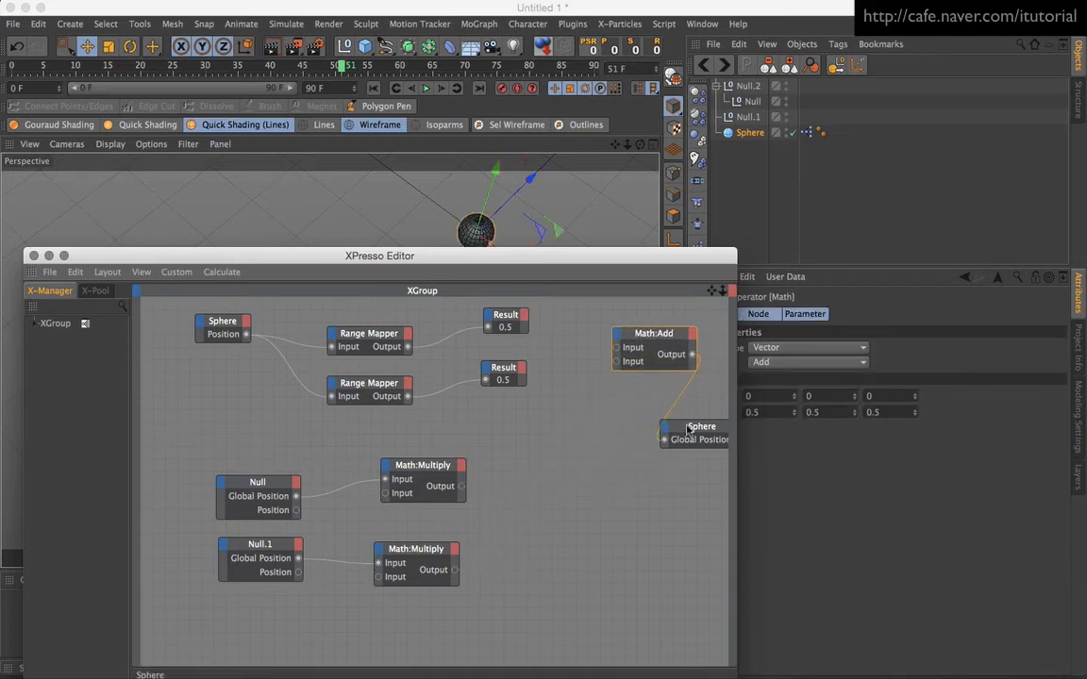
click(687, 429)
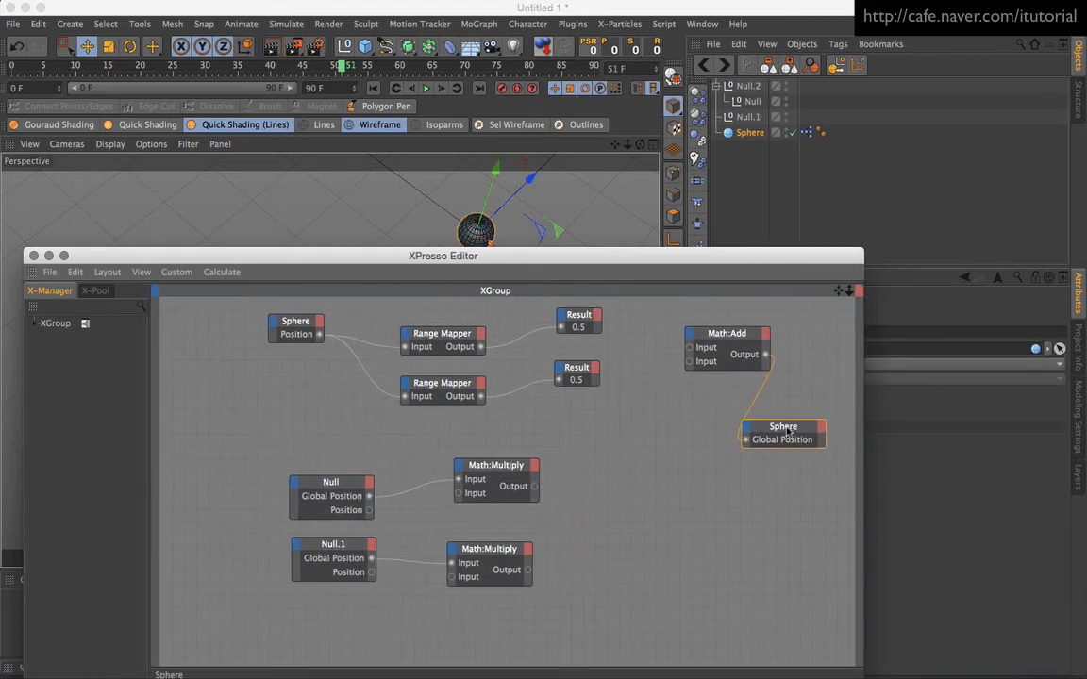
drag(788, 431, 797, 432)
drag(718, 335, 709, 342)
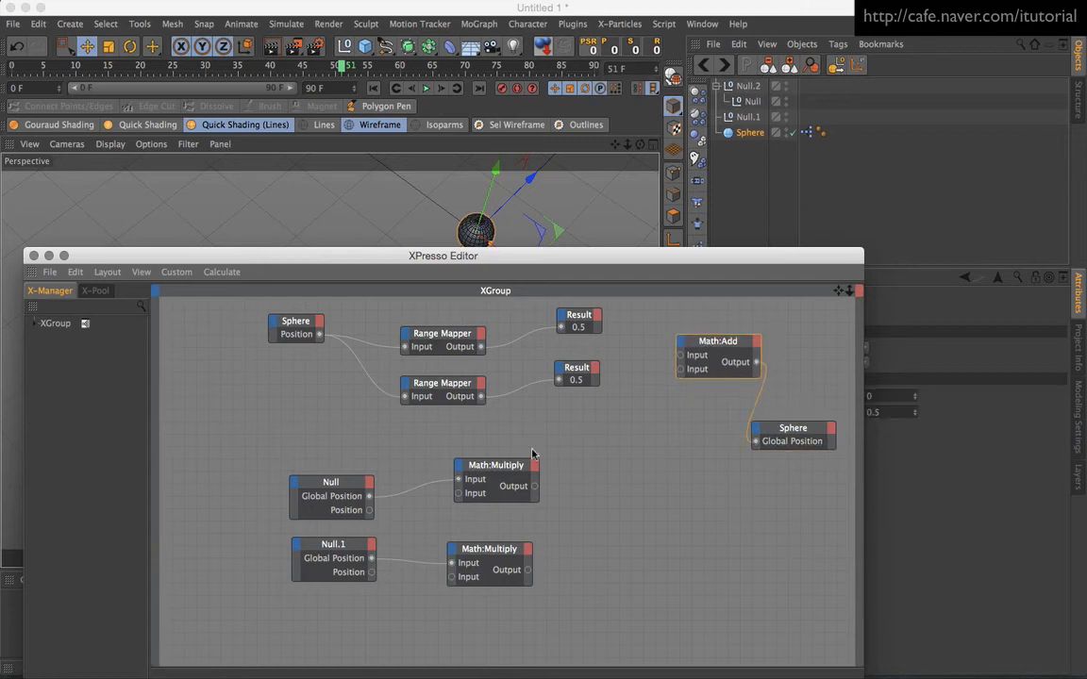
Add a Math node from the XPresso Calculate group and place it beside the Null's Multiply node.
right_click(615, 439)
mouse_move(624, 445)
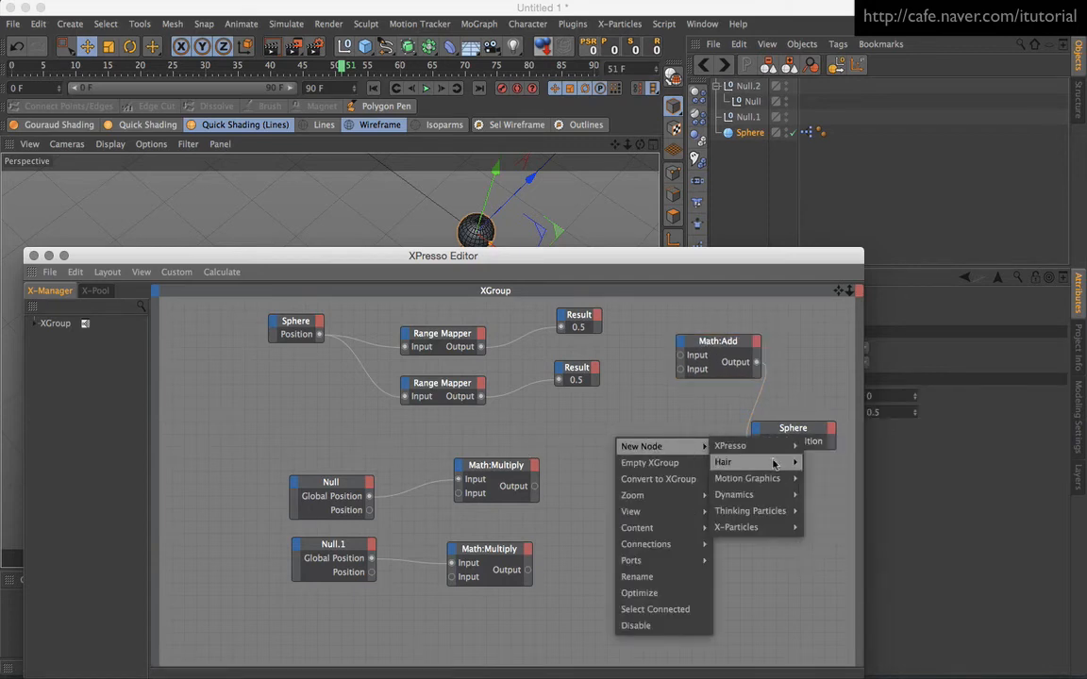
mouse_move(745, 445)
mouse_move(825, 493)
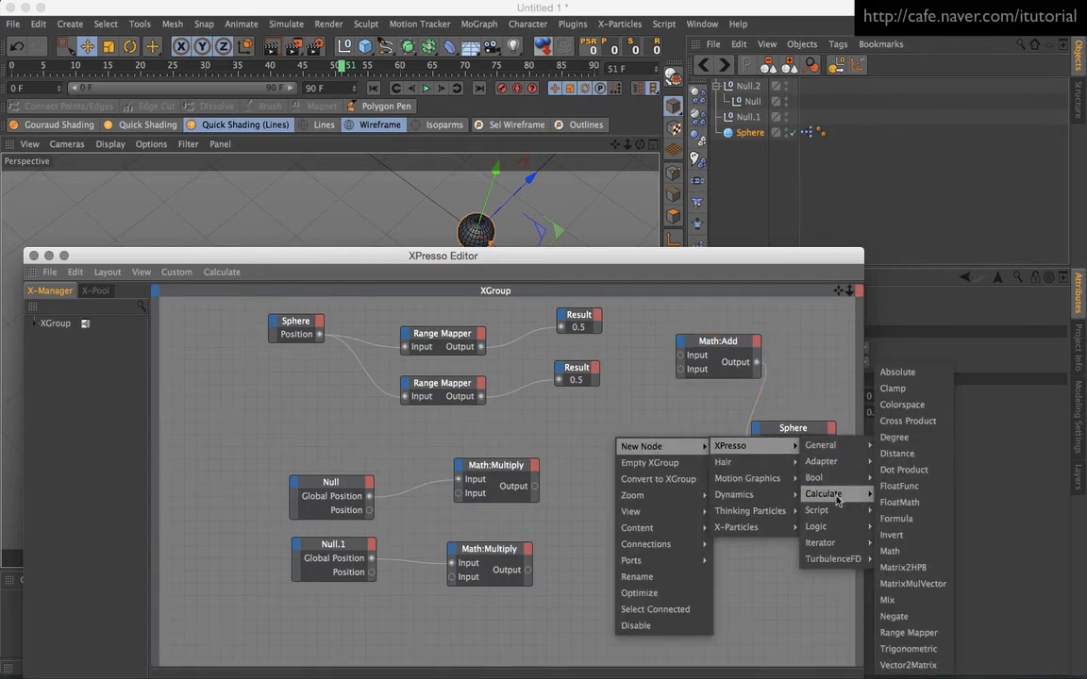
click(891, 551)
drag(606, 427, 650, 479)
Set the new Math node's Data Type to Vector and its Function to Multiply.
drag(649, 265, 491, 320)
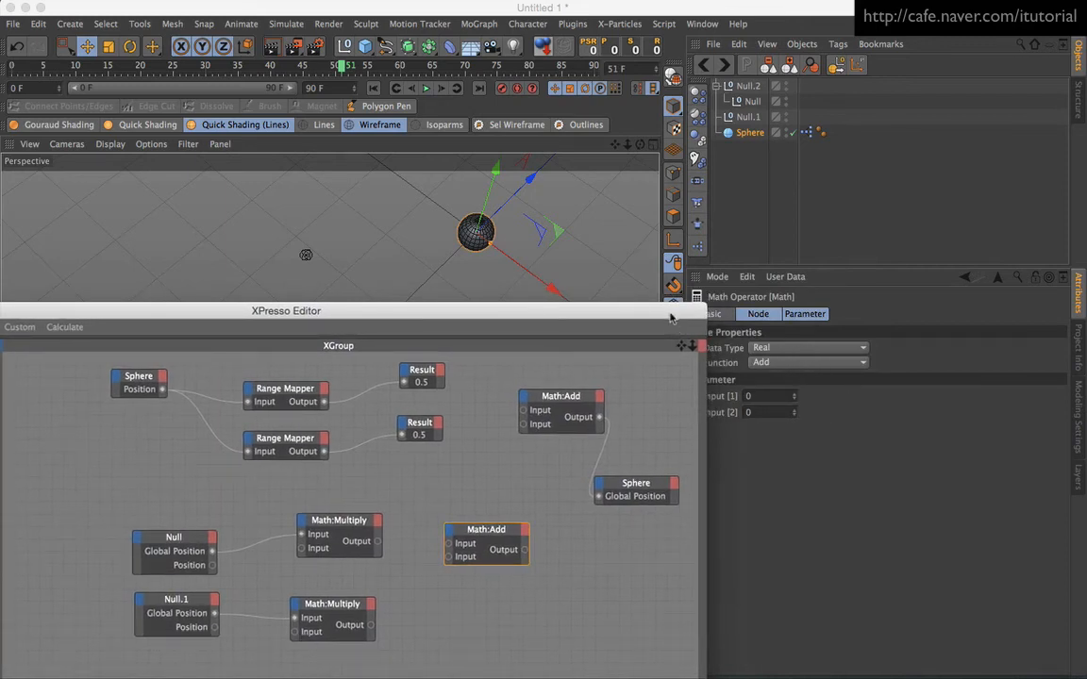
drag(670, 319, 652, 317)
click(803, 349)
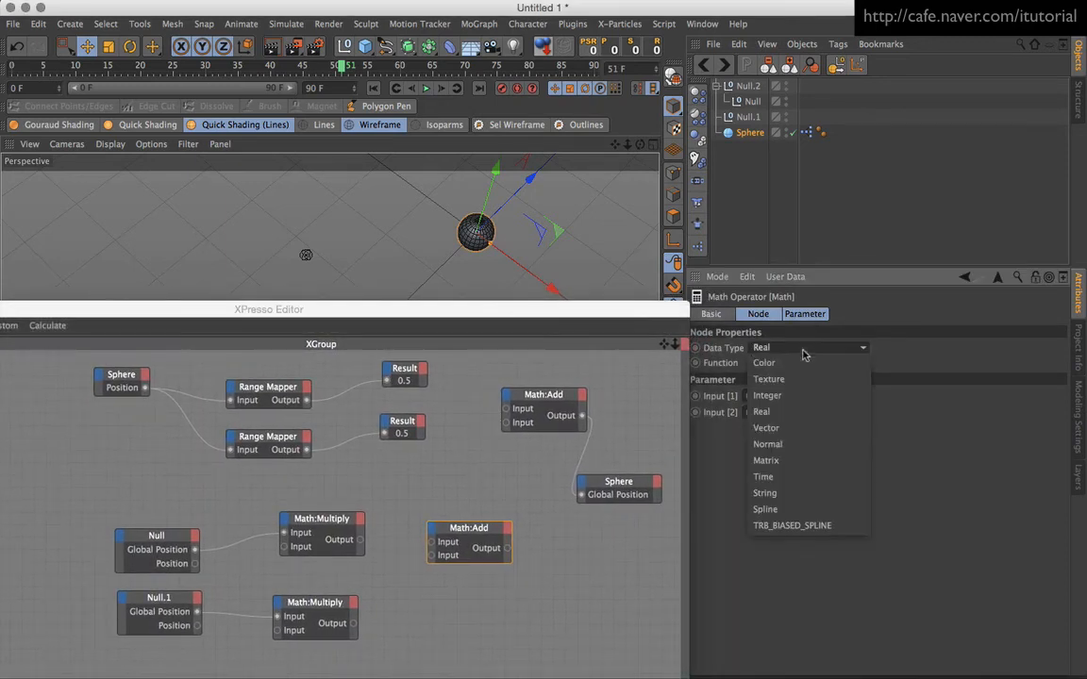
click(766, 428)
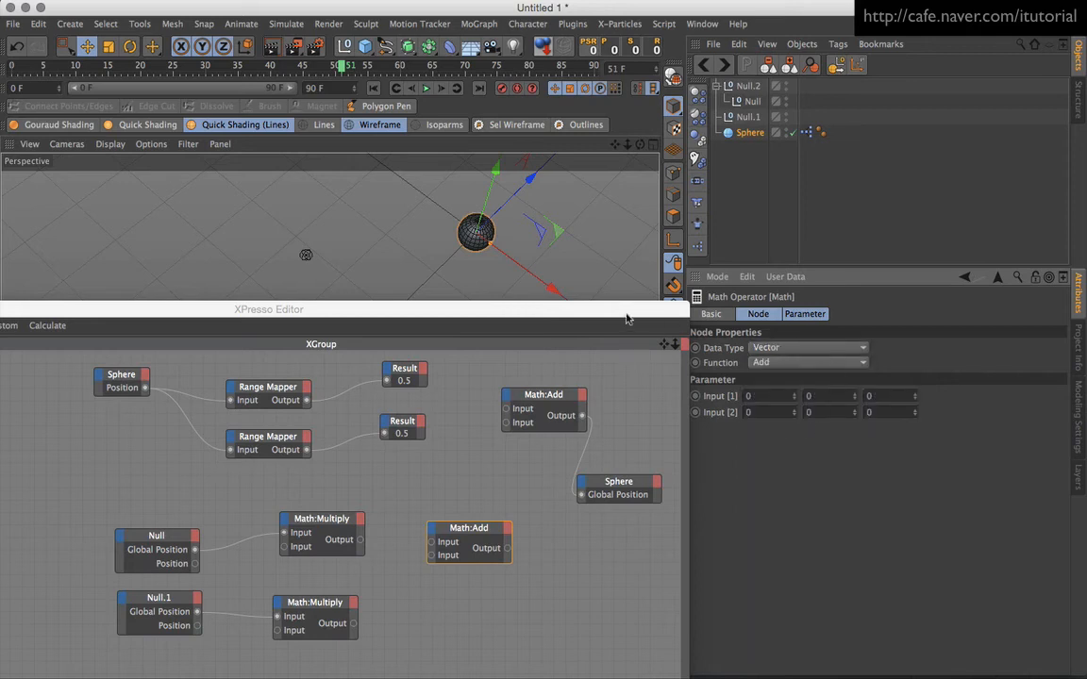
click(798, 363)
click(791, 412)
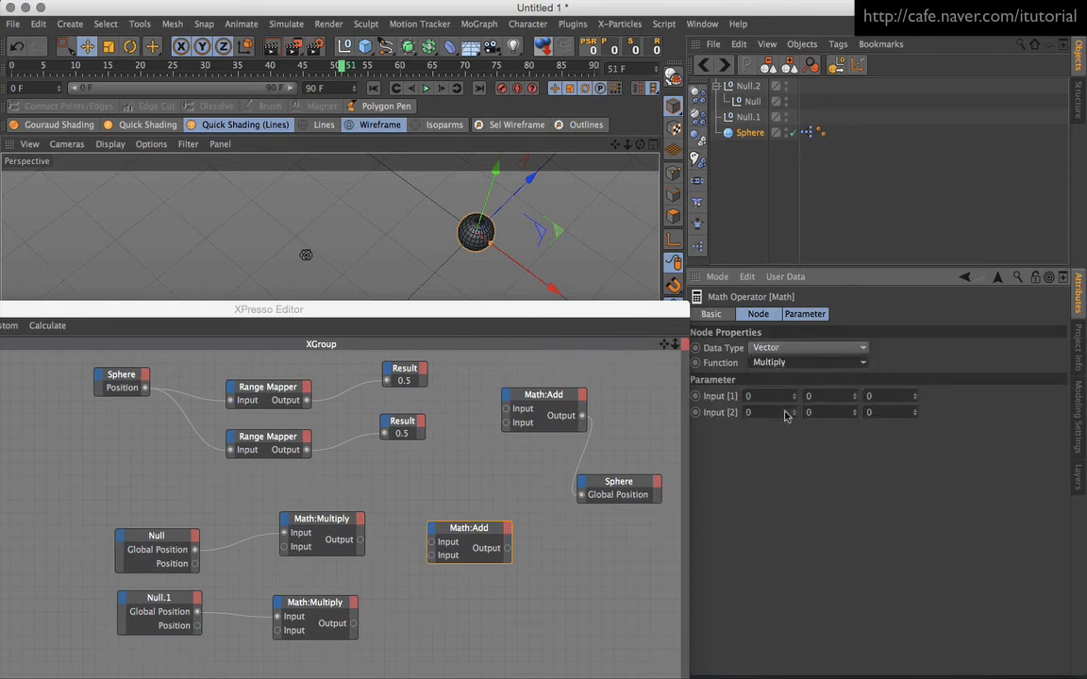
Feed the new Multiply node from the first Range Mapper and the Null's Multiply node, and place a duplicate Multiply node beneath it.
drag(569, 322, 794, 325)
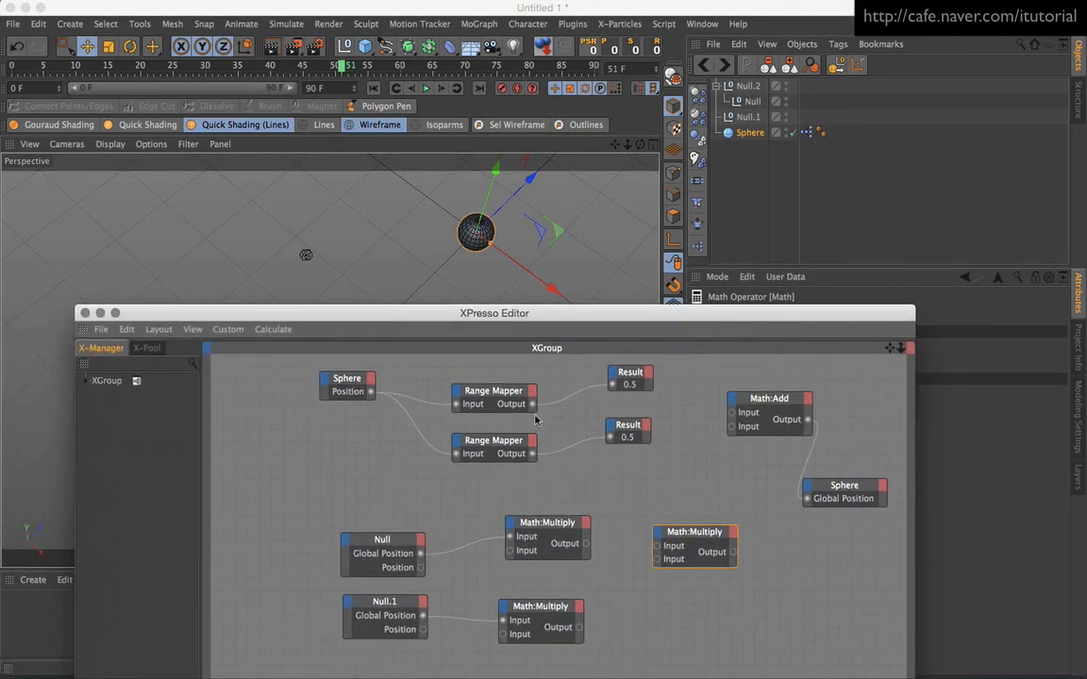
drag(532, 404, 657, 546)
drag(587, 545, 701, 628)
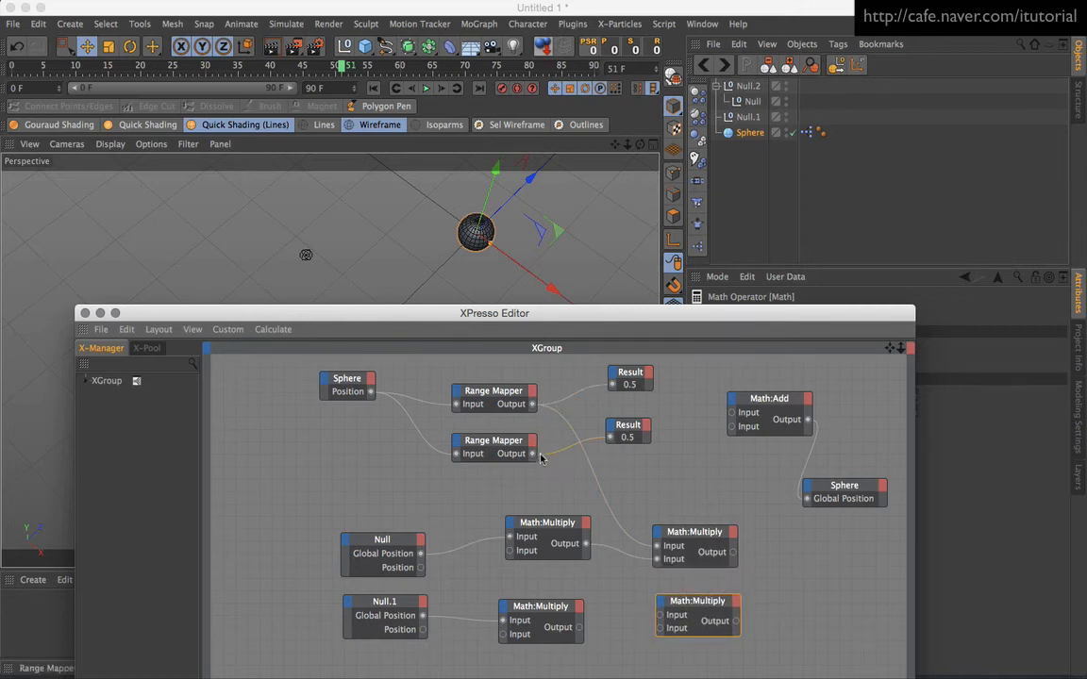
Connect the second Range Mapper and the Null.1 Multiply node to the two inputs of the duplicated Multiply node.
drag(537, 456, 658, 591)
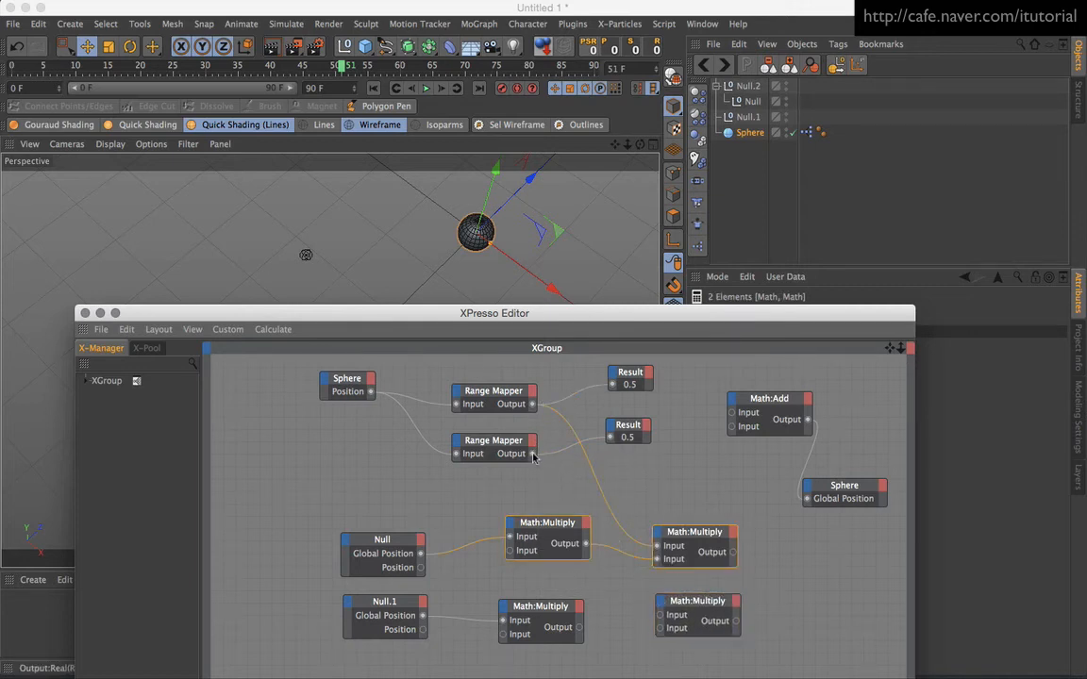
drag(646, 542, 659, 615)
drag(583, 628, 661, 632)
Reposition the Math:Add and output Sphere nodes, and connect both new Multiply outputs to the Add node's inputs.
drag(769, 402, 760, 426)
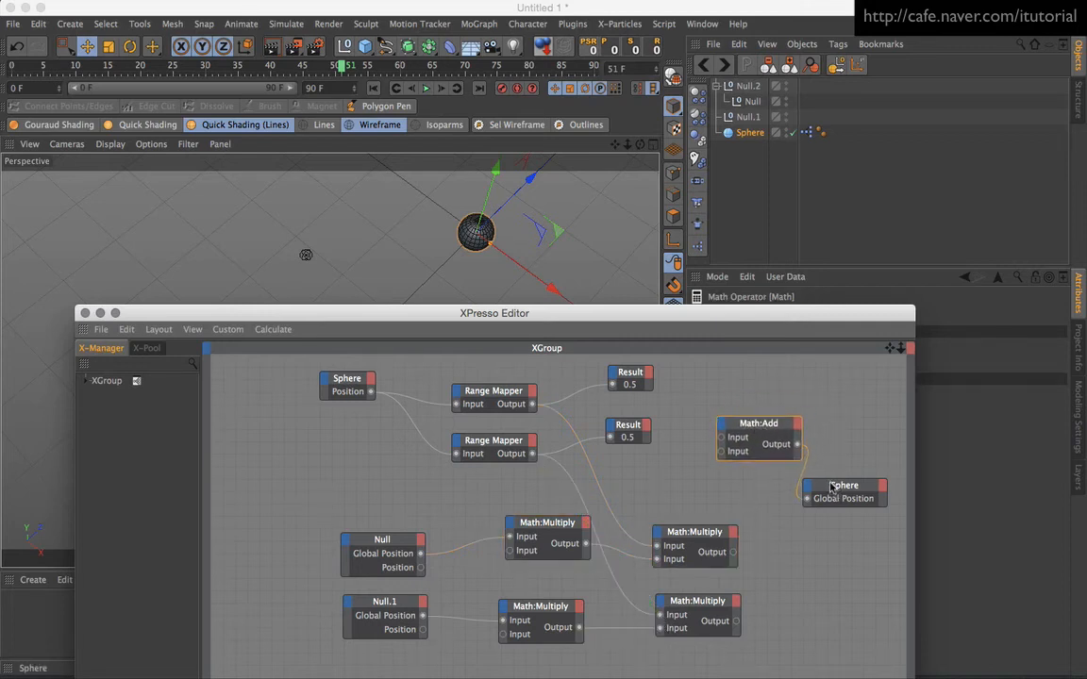
drag(831, 488, 861, 490)
drag(756, 422, 773, 457)
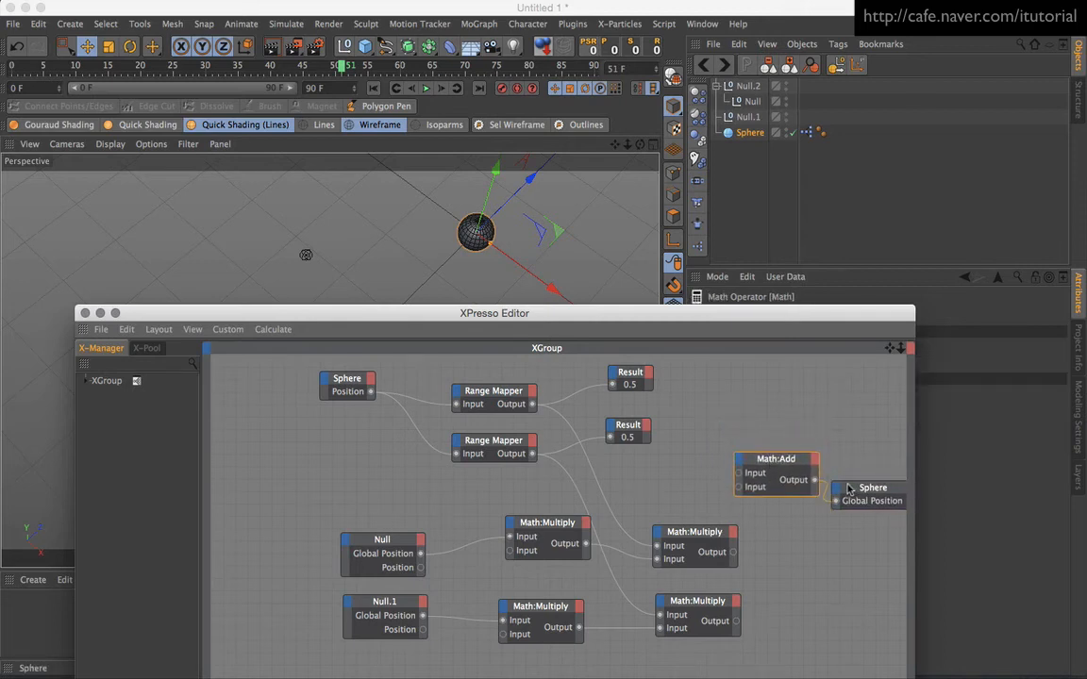
drag(847, 488, 884, 487)
drag(794, 462, 734, 552)
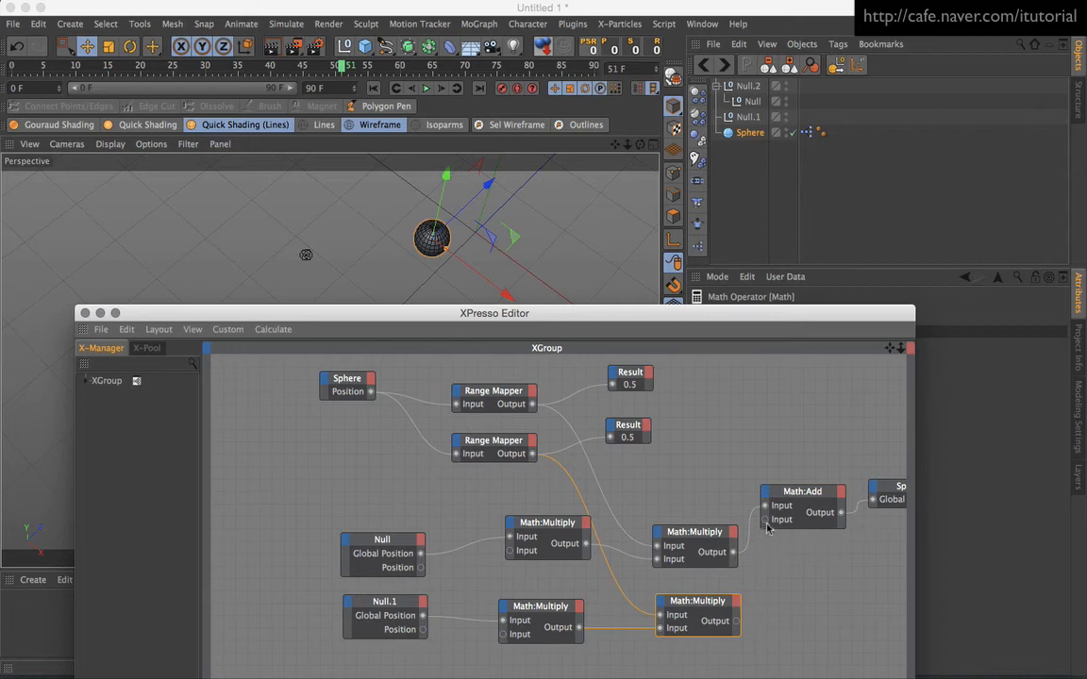
drag(765, 519, 736, 621)
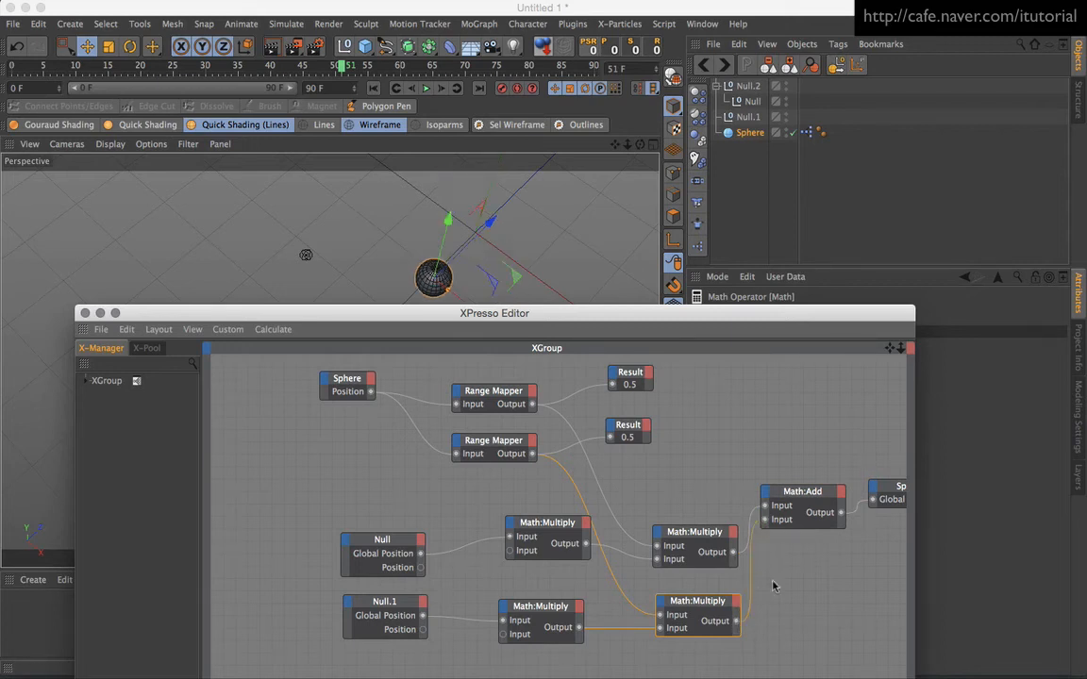
Test the rewired setup by sliding the sphere's Position user data up to about 64 % and watching it between the nulls.
drag(673, 314, 437, 447)
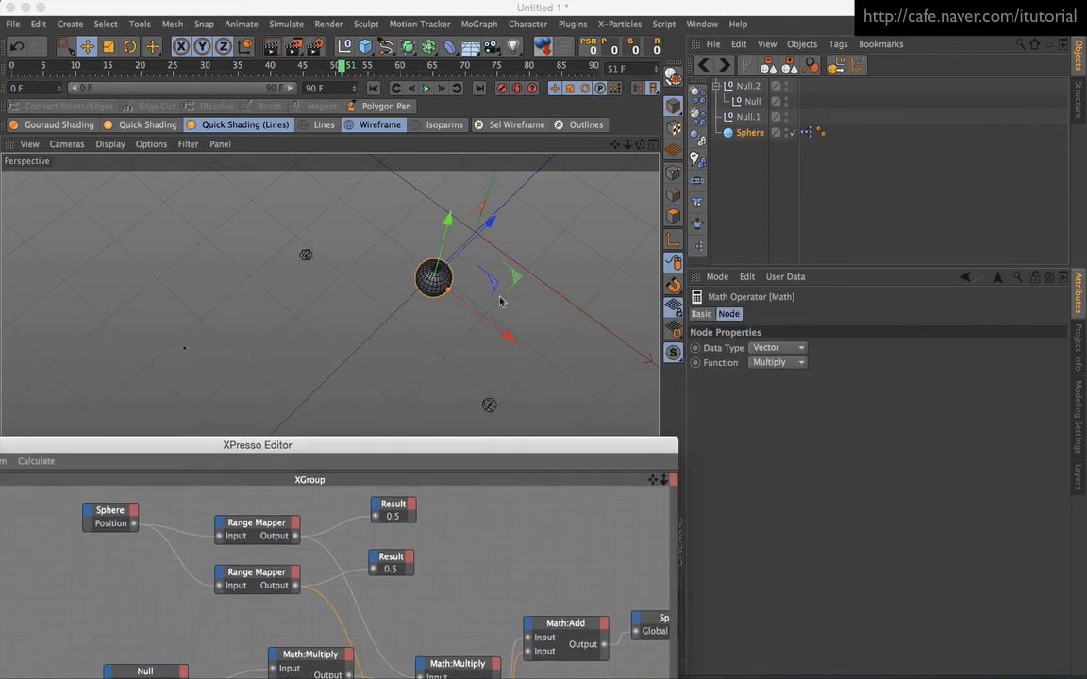
alt+drag(561, 260, 502, 338)
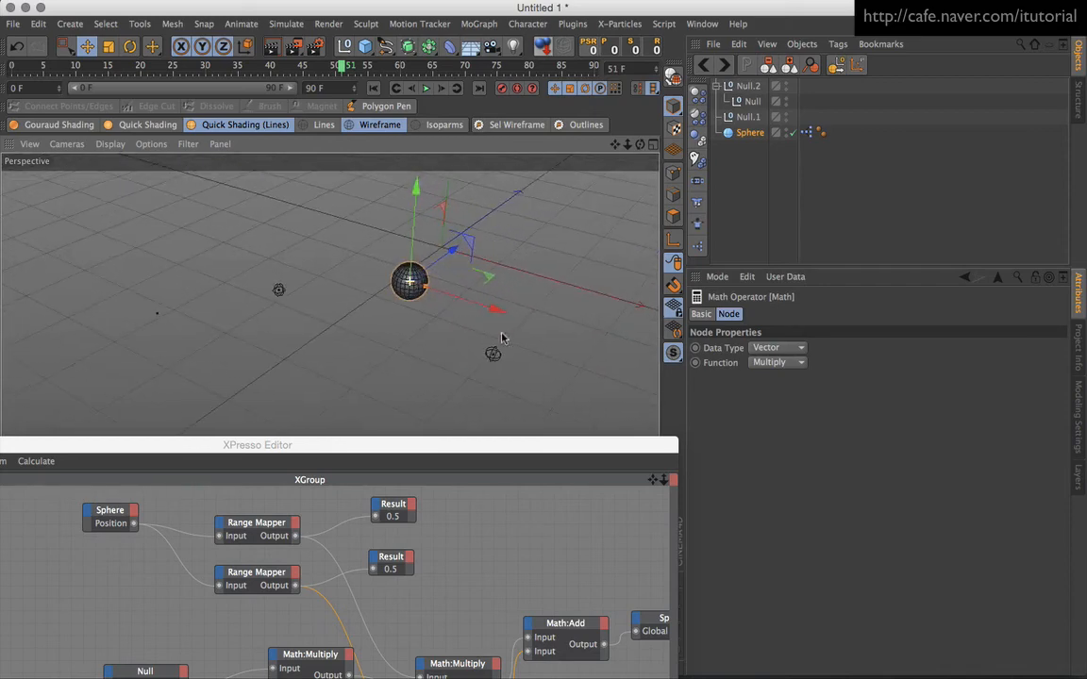
click(747, 132)
mouse_move(934, 349)
mouse_down()
mouse_move(754, 348)
mouse_move(1072, 363)
mouse_move(844, 347)
mouse_move(992, 352)
mouse_move(940, 349)
mouse_up()
alt+drag(539, 332, 524, 351)
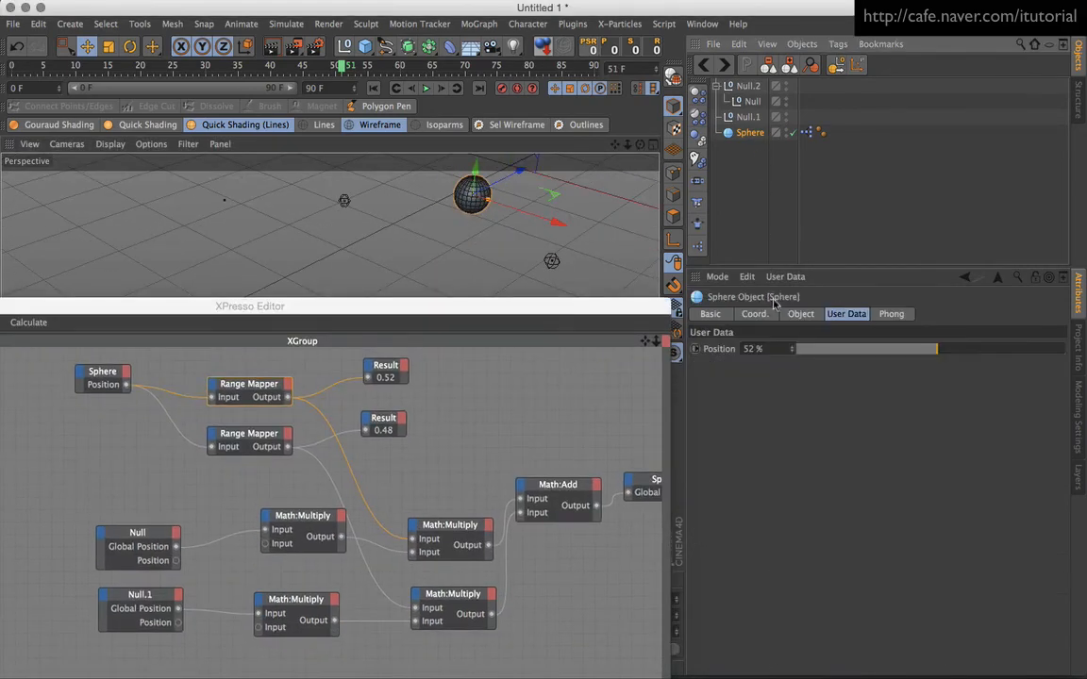
click(868, 350)
drag(870, 353, 965, 350)
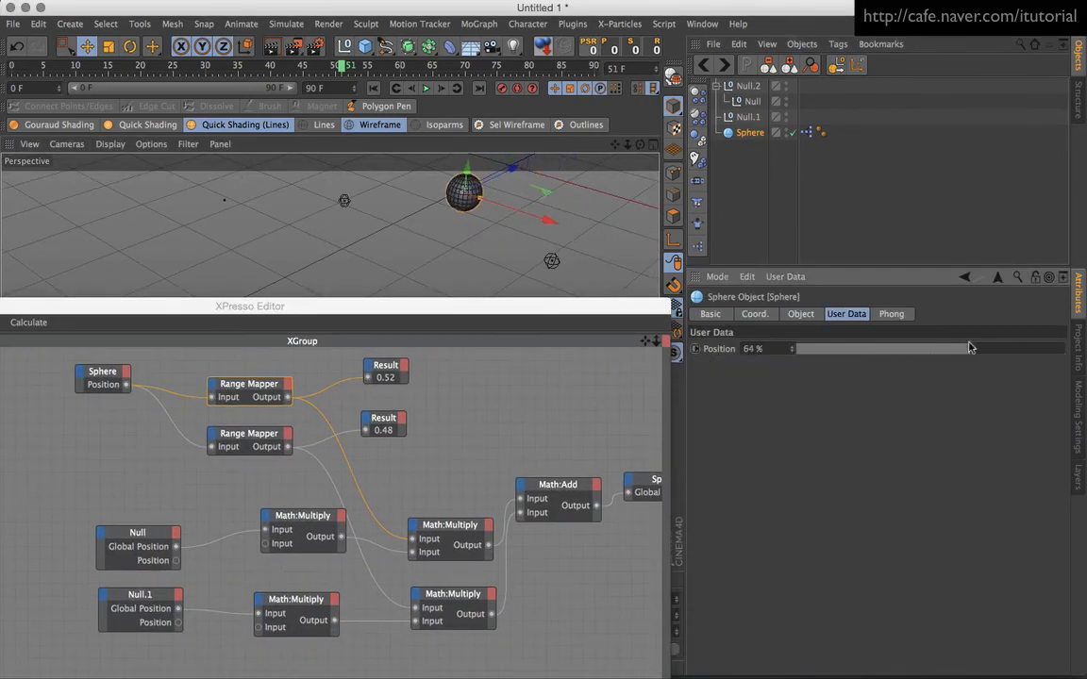
Test the sphere's travel between the nulls by sliding its Position user data down to about 49 %.
alt+drag(526, 256, 489, 238)
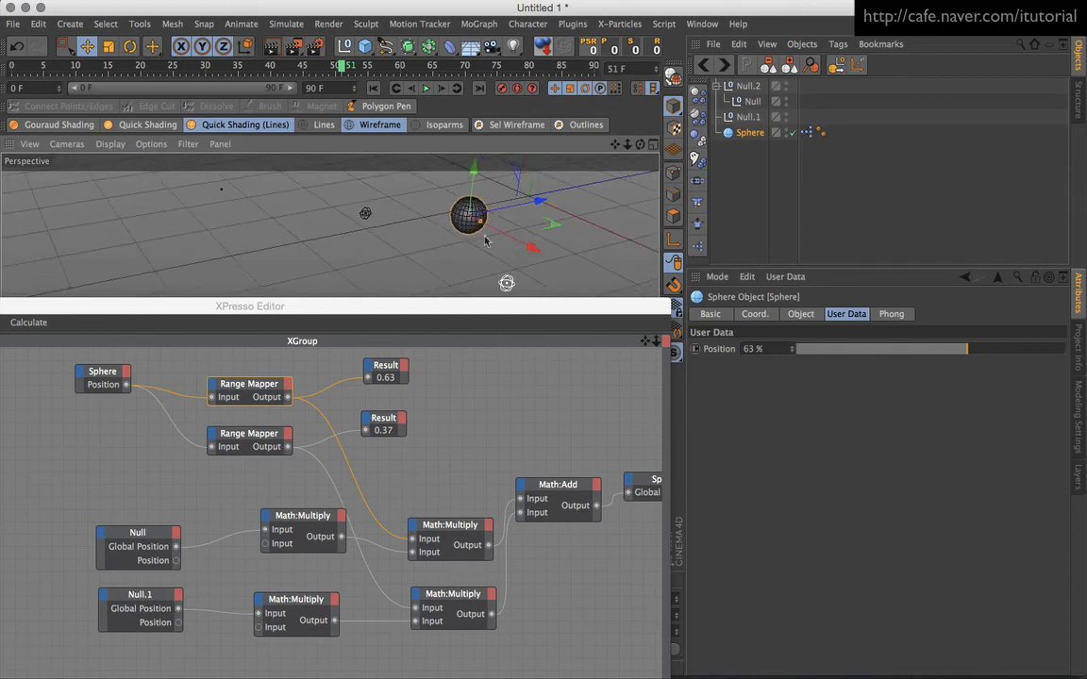
drag(970, 350, 928, 343)
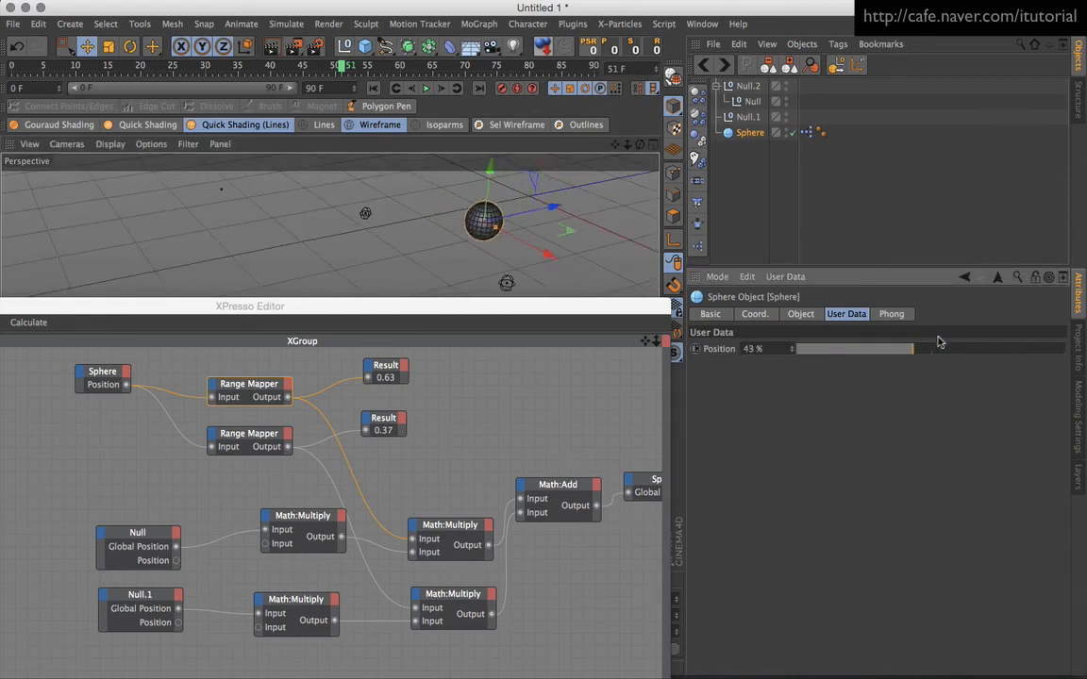
Delete the two intermediate Multiply nodes beside the Nulls and connect each Null's Global Position directly to the free input of its remaining Multiply node.
drag(445, 320, 461, 299)
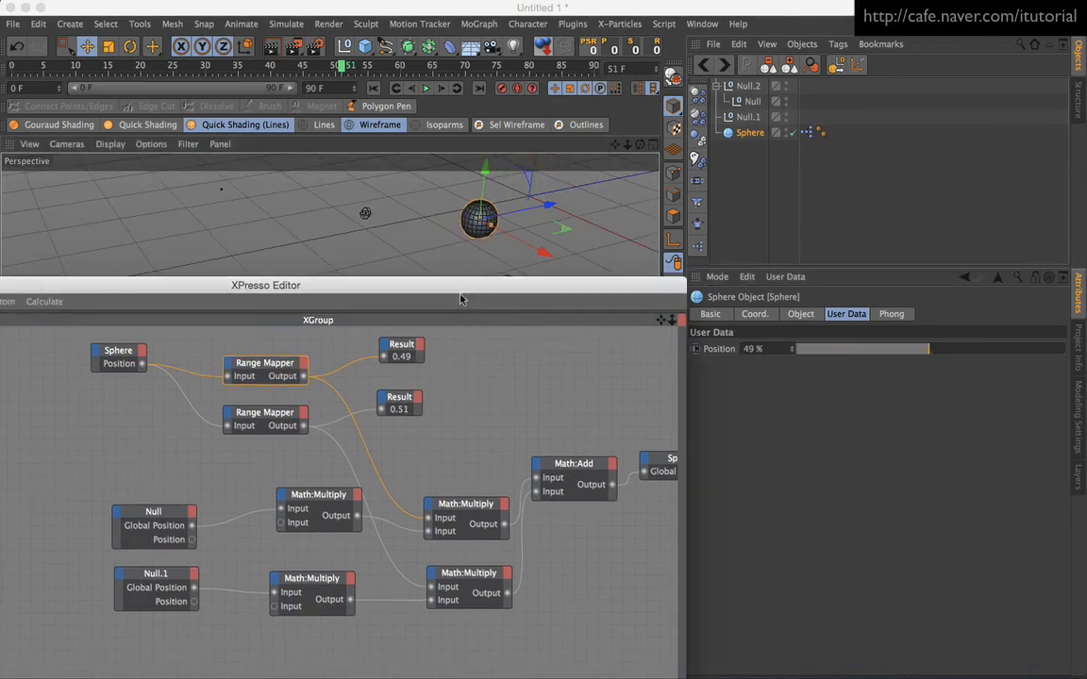
click(272, 421)
click(337, 498)
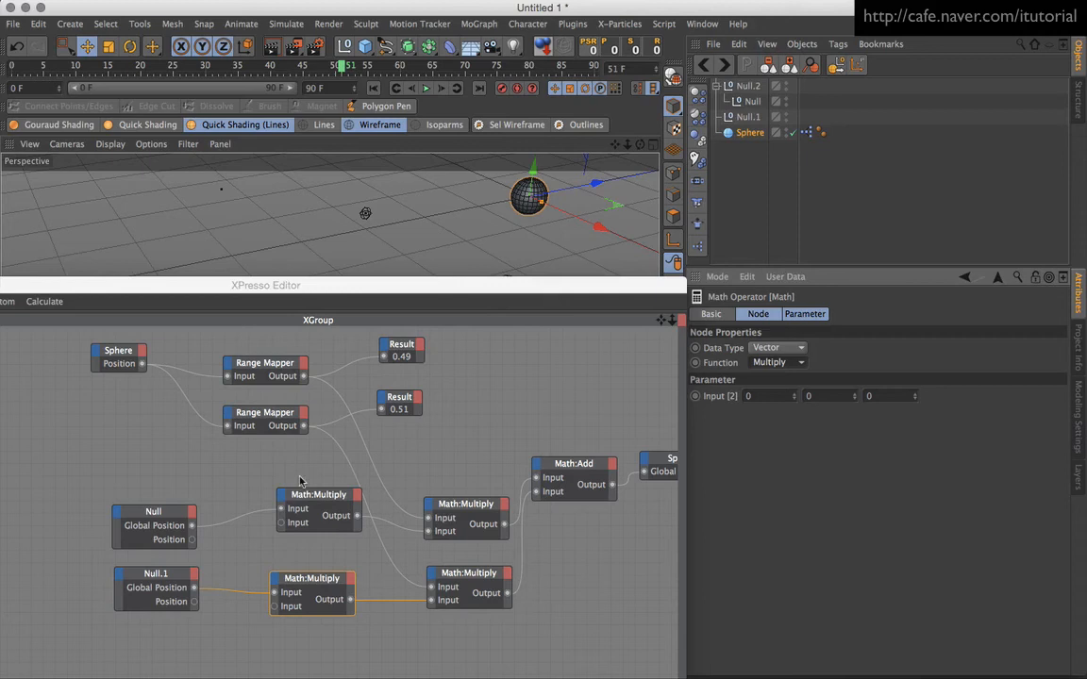
drag(300, 477, 336, 599)
key(Delete)
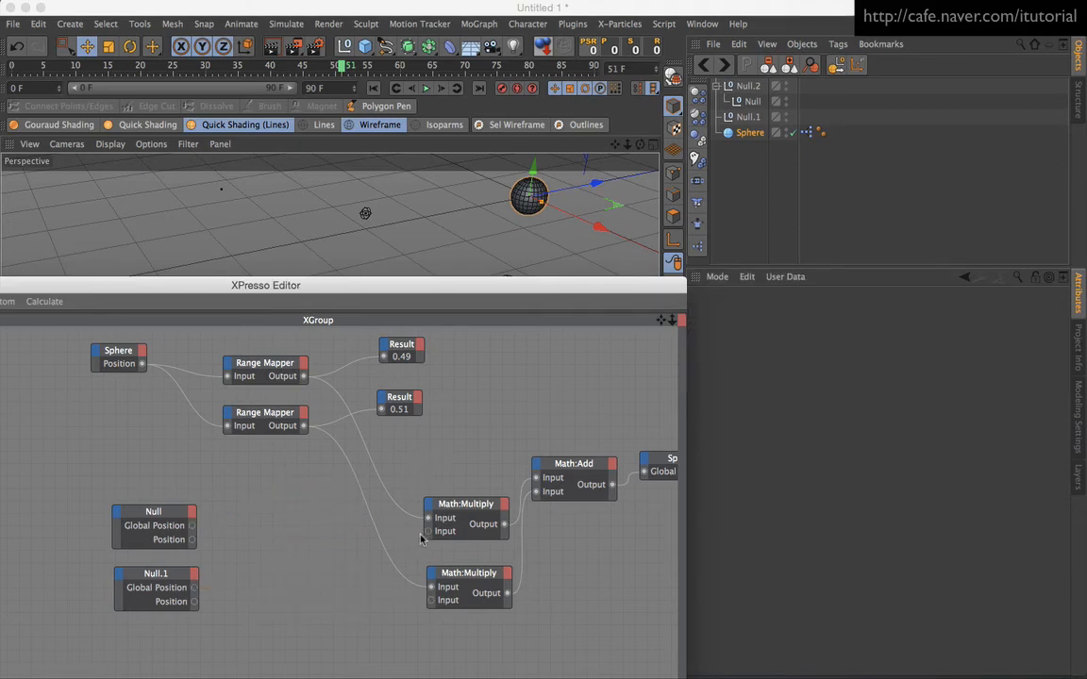
drag(427, 531, 192, 526)
drag(432, 590, 194, 601)
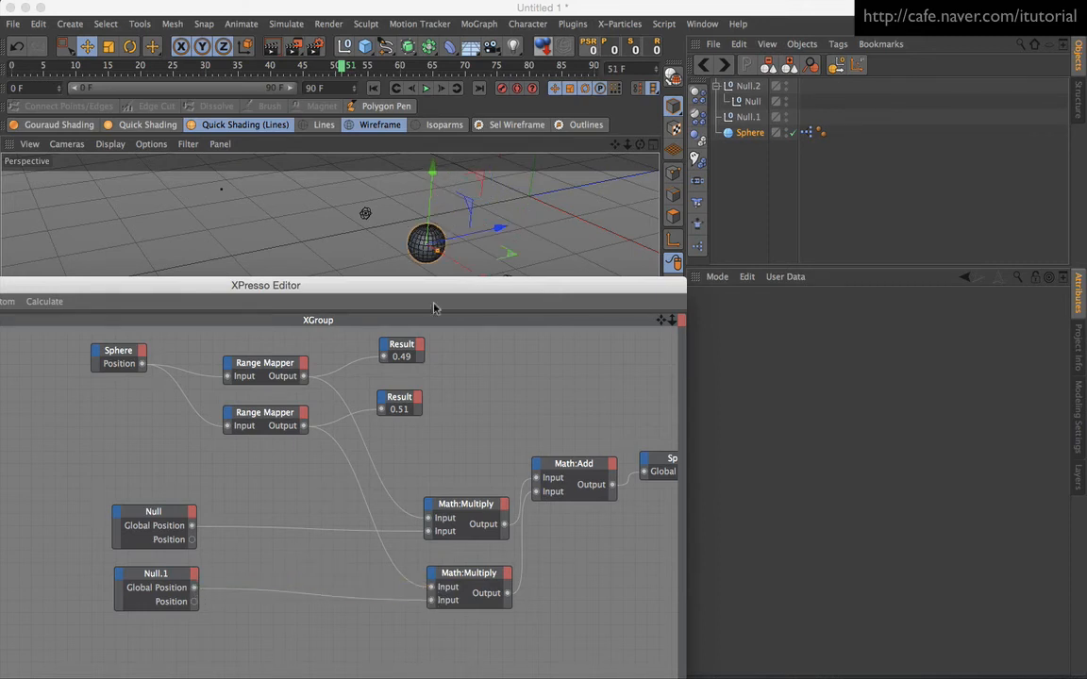
Test the simplified network by sliding the sphere's Position to 50 % and down to 26 %, viewing the sphere from several angles.
drag(426, 286, 350, 365)
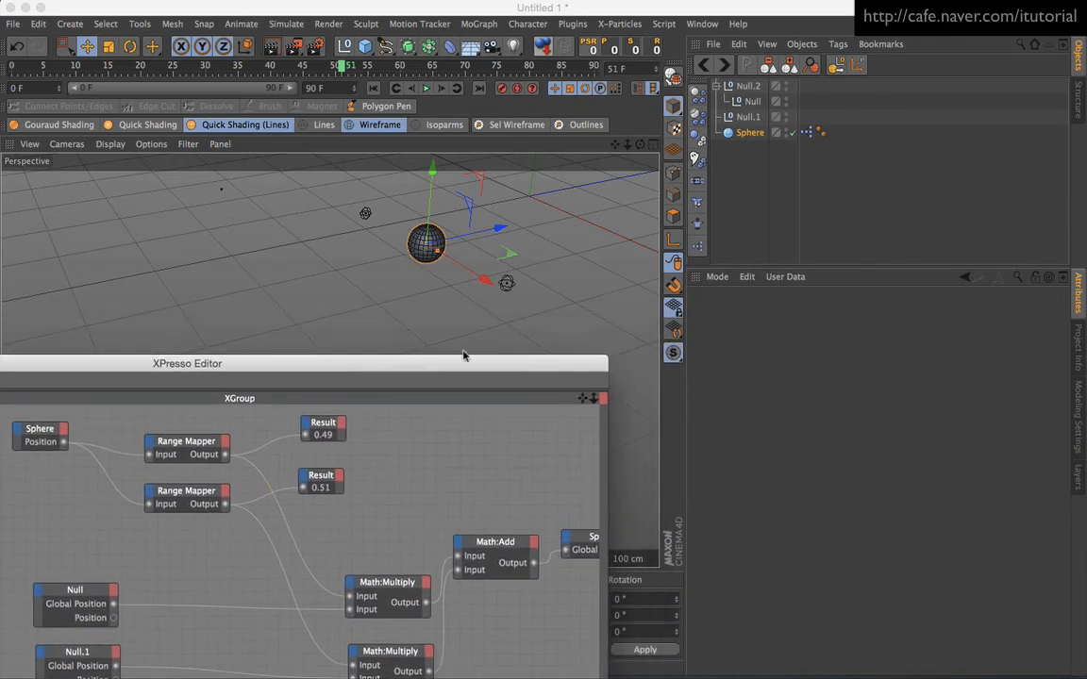
drag(452, 365, 427, 390)
click(743, 135)
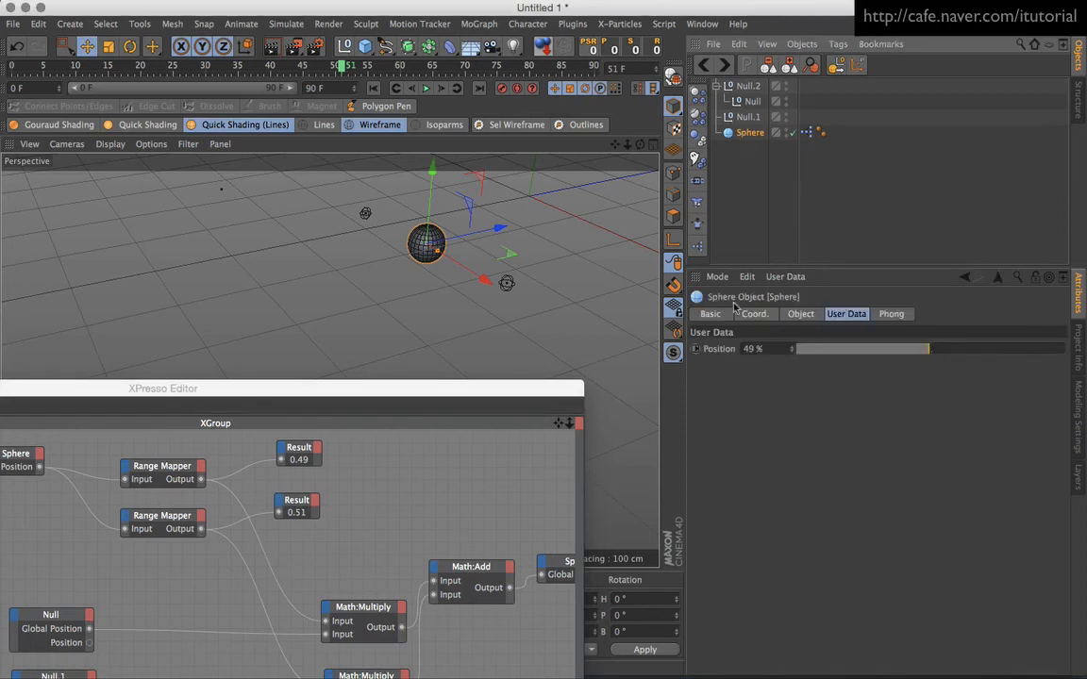
mouse_move(929, 351)
mouse_down()
mouse_move(820, 348)
mouse_move(953, 349)
mouse_move(899, 354)
mouse_move(916, 353)
mouse_up()
alt+drag(439, 286, 483, 312)
drag(920, 350, 931, 352)
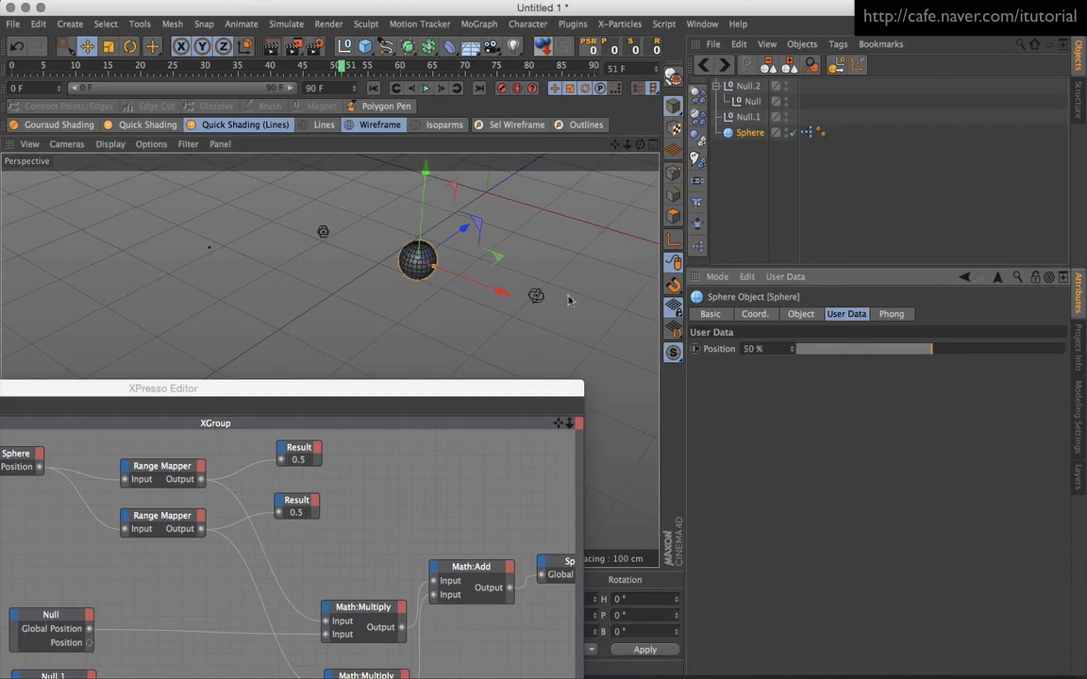
alt+drag(449, 300, 320, 363)
drag(924, 349, 866, 351)
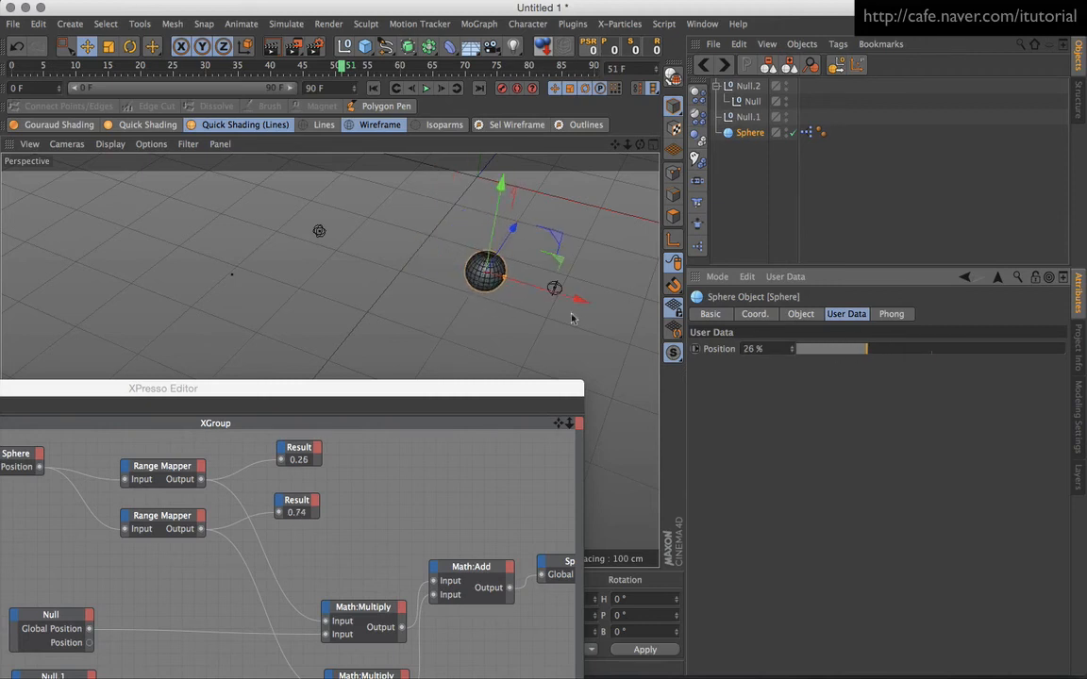
Move the Null nested under Null.2 across the floor plane to a spot close to Null.1.
alt+drag(574, 315, 479, 307)
click(309, 254)
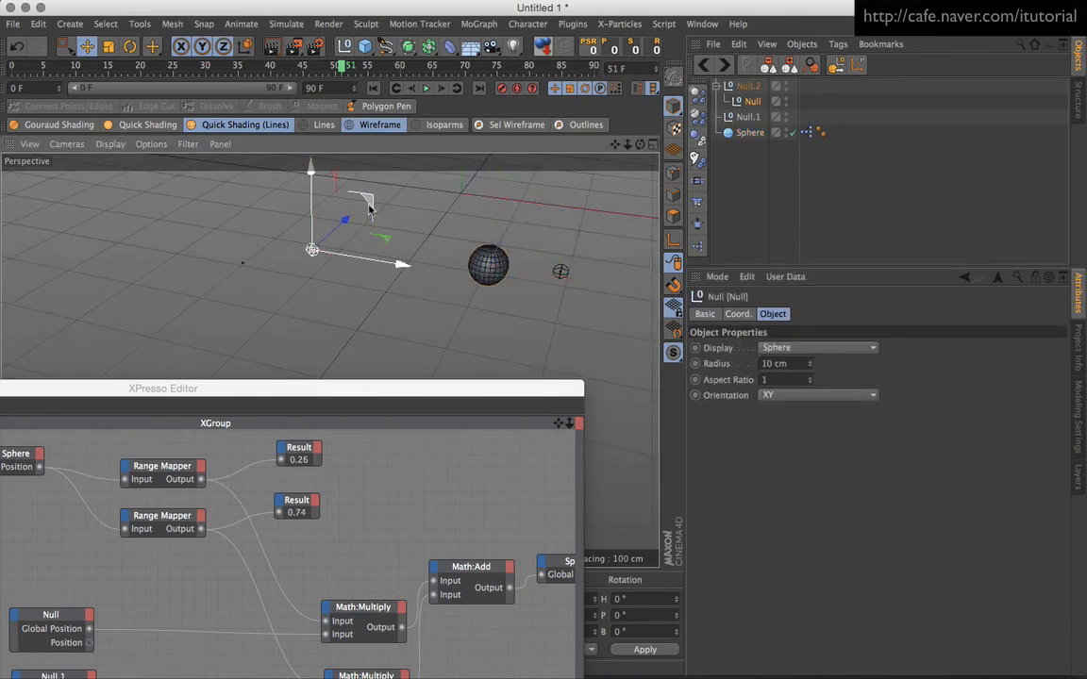
drag(344, 227, 622, 309)
Set the sphere's Position user data to 50 % and inspect its placement midway between the two nulls.
click(749, 132)
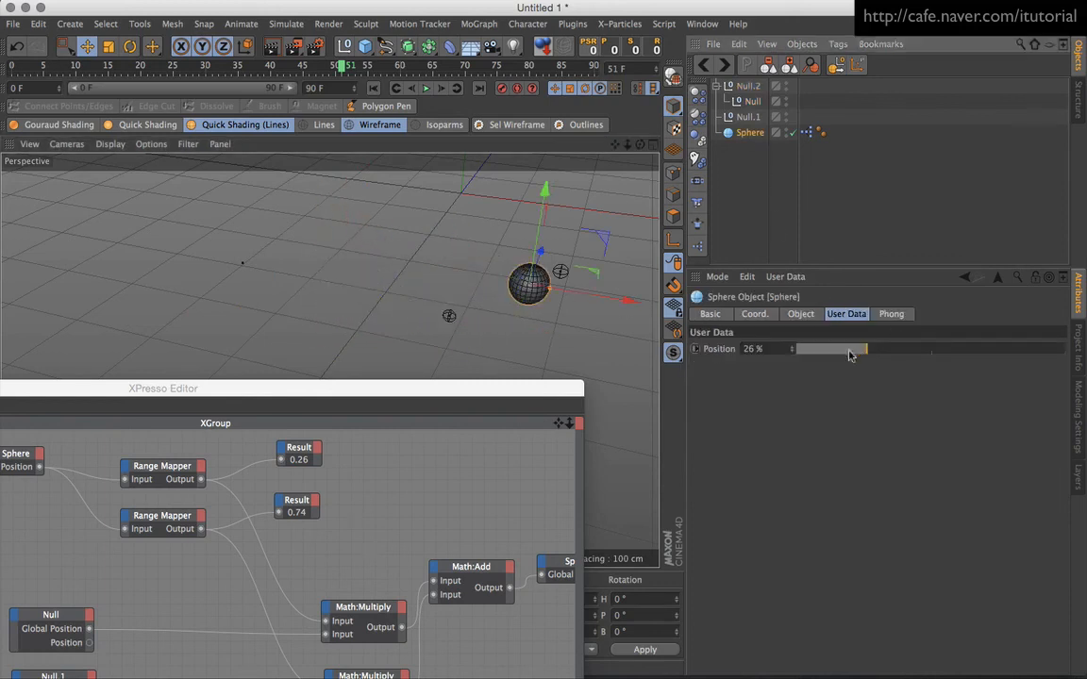
drag(758, 349, 692, 356)
text(50)
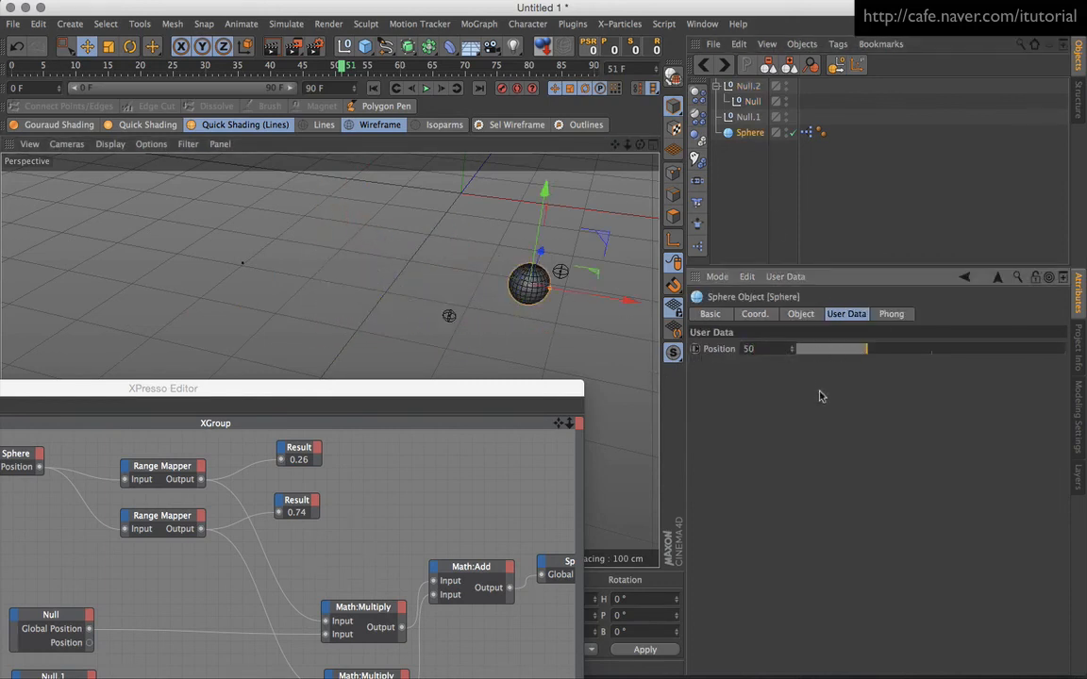
key(Return)
alt+drag(516, 297, 500, 326)
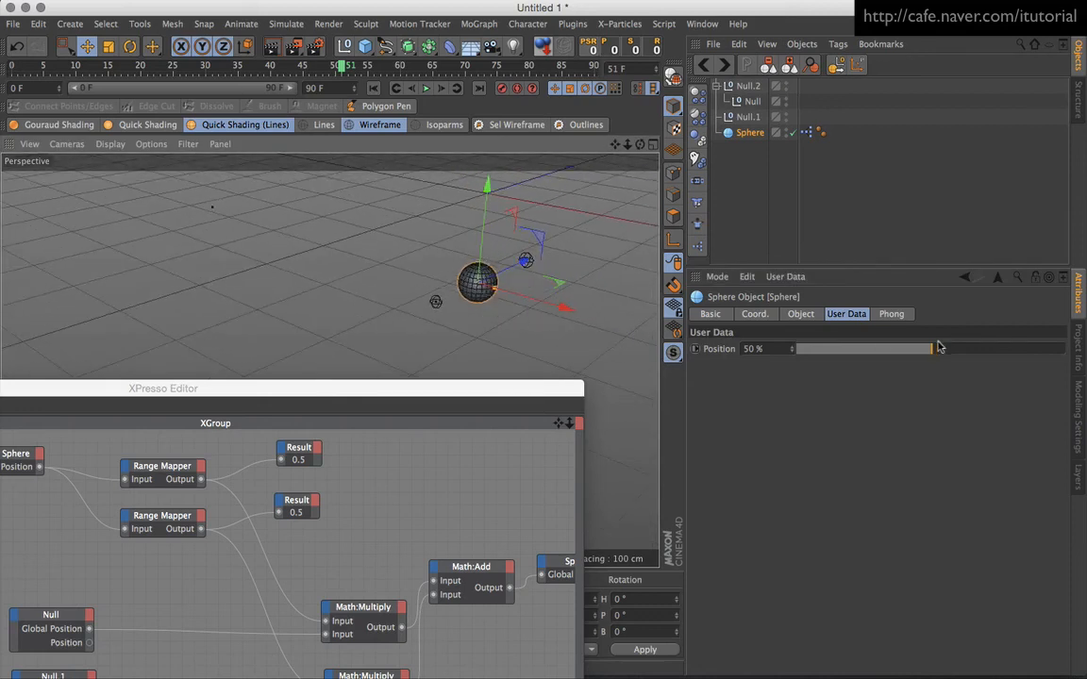
mouse_move(935, 349)
mouse_down()
mouse_move(996, 351)
mouse_move(934, 354)
mouse_up()
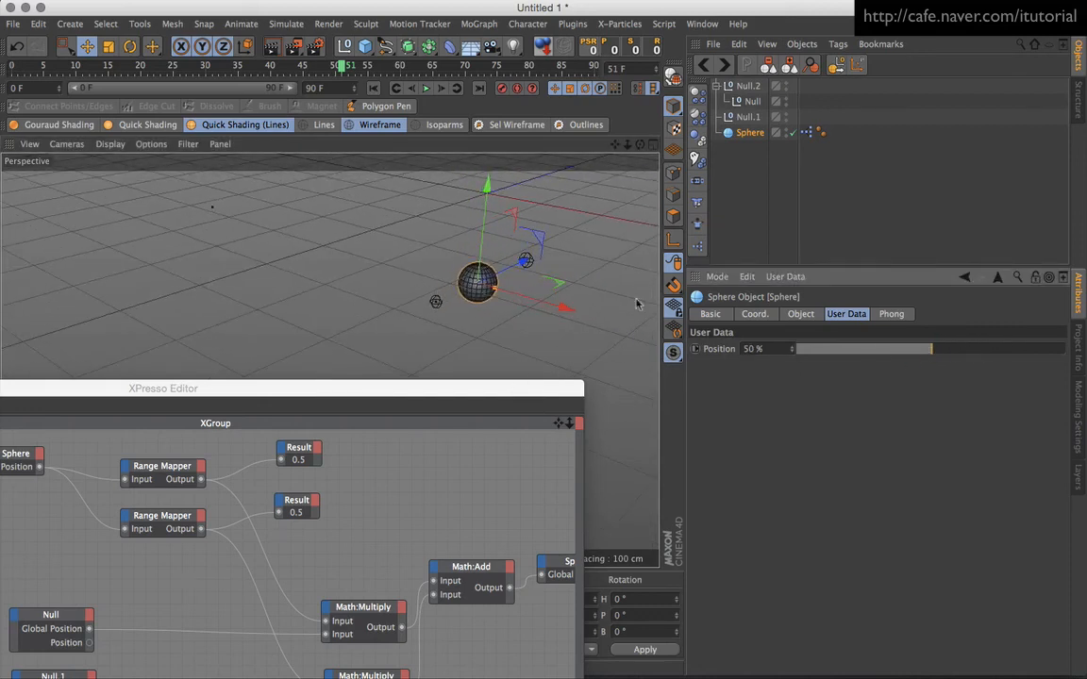
Add a new Null object to the scene and move it away from the world origin.
click(346, 47)
alt+drag(541, 209, 500, 240)
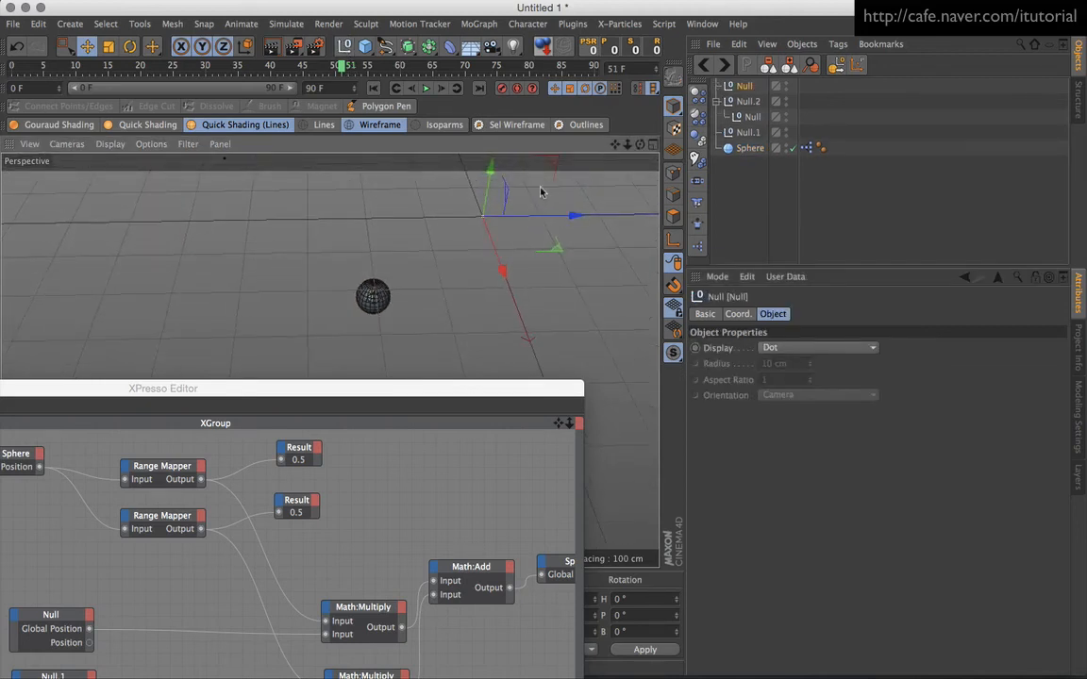
drag(552, 167, 344, 175)
alt+drag(441, 261, 586, 244)
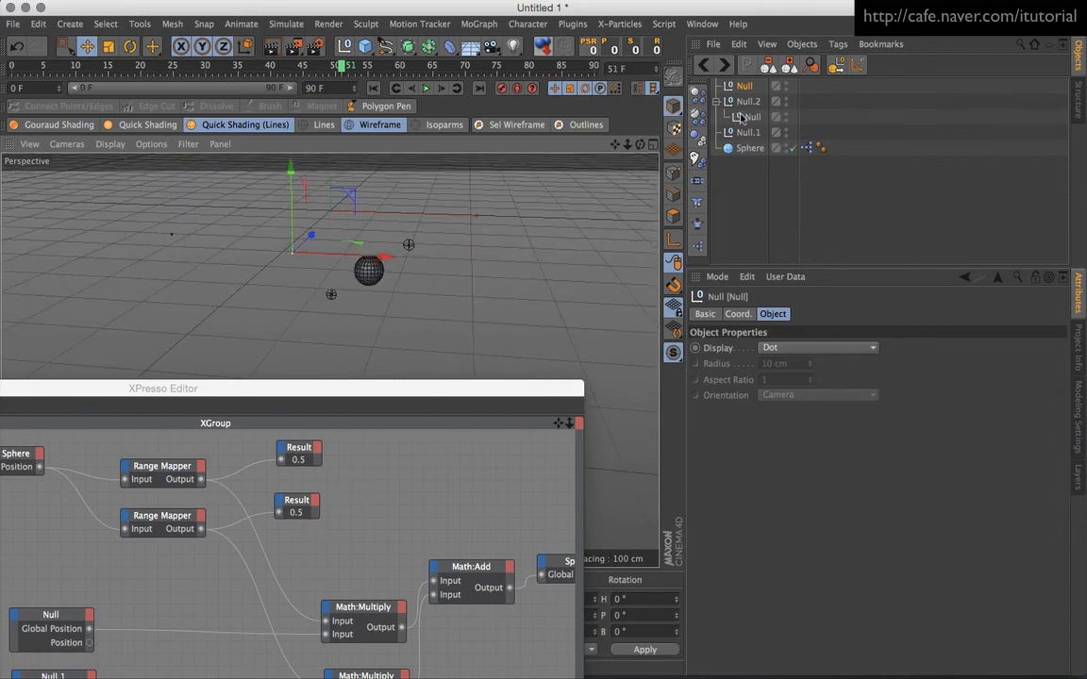
Reparent the Null nested under Null.2 to the new Null, and test the sphere's Position at 52 %.
drag(752, 119, 744, 86)
click(751, 149)
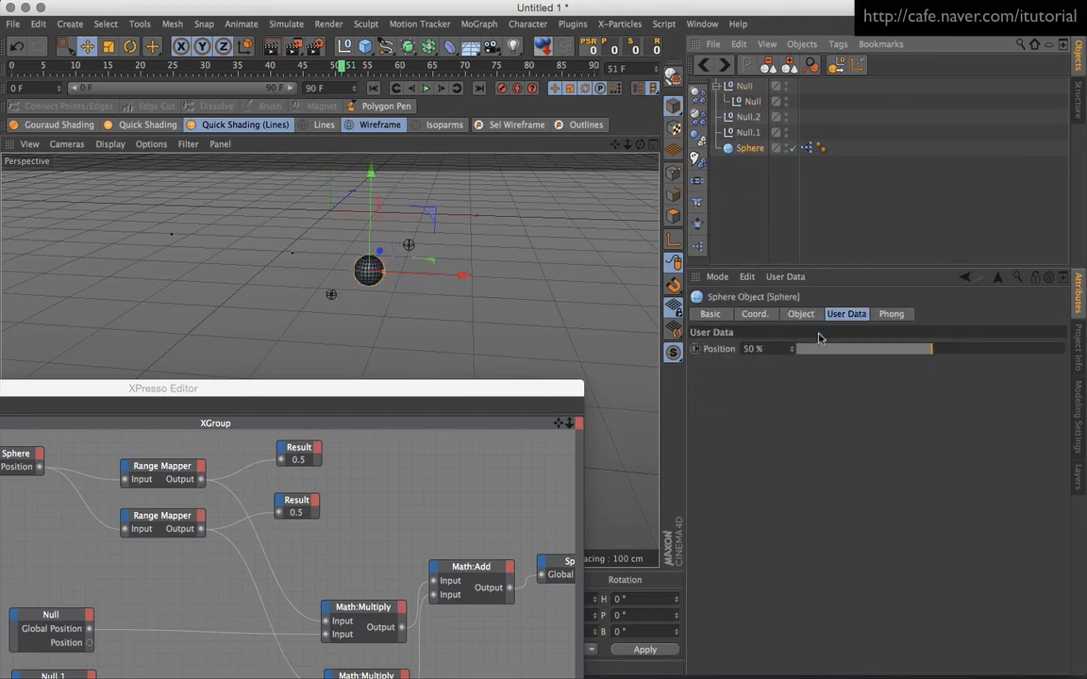
drag(931, 352, 937, 350)
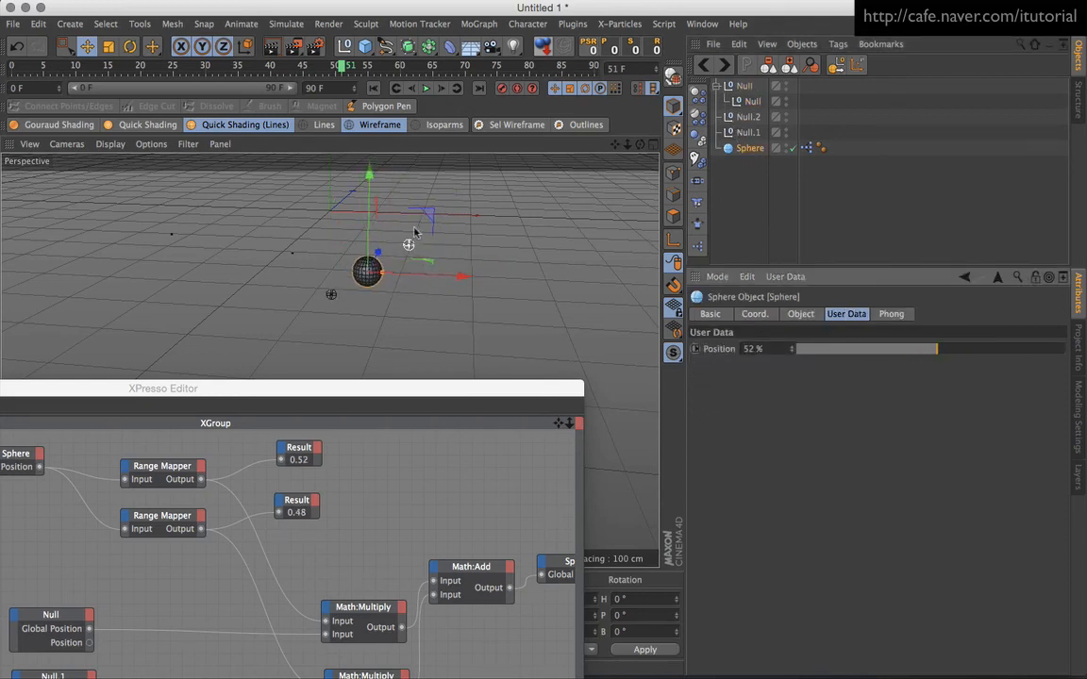
alt+drag(478, 266, 461, 332)
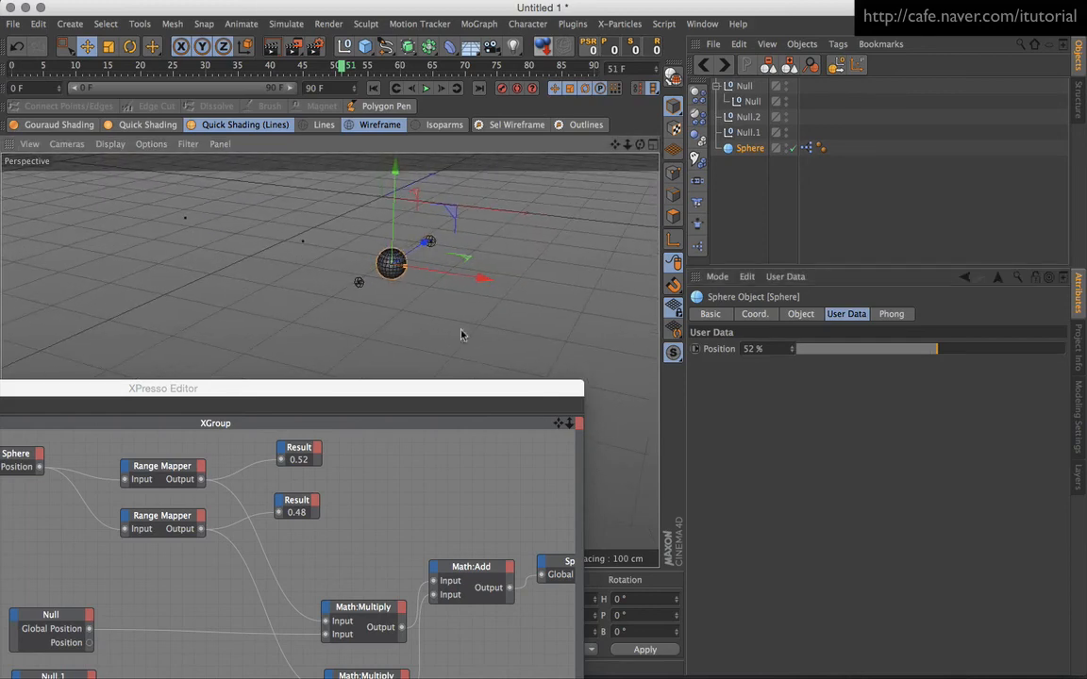
Examine the node network alongside the viewport, tracing the connections from Position and both Nulls through the Range Mapper, Multiply and Add nodes.
drag(425, 391, 654, 293)
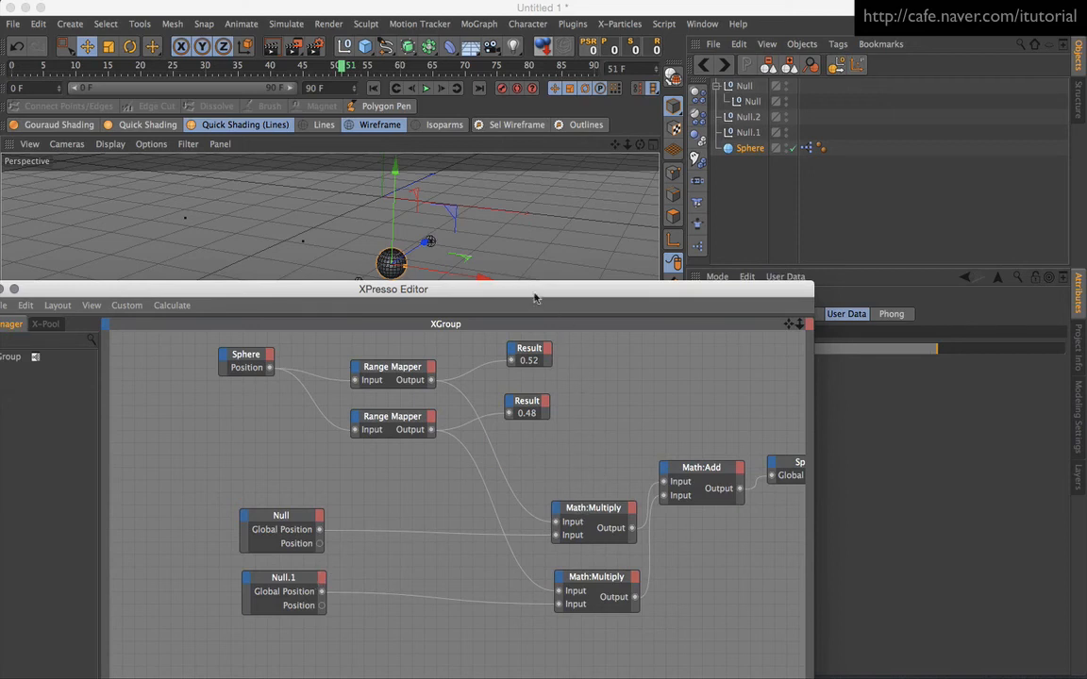
drag(535, 294, 514, 393)
mouse_move(453, 275)
alt+mouse_down()
mouse_move(330, 359)
mouse_move(451, 279)
alt+mouse_up()
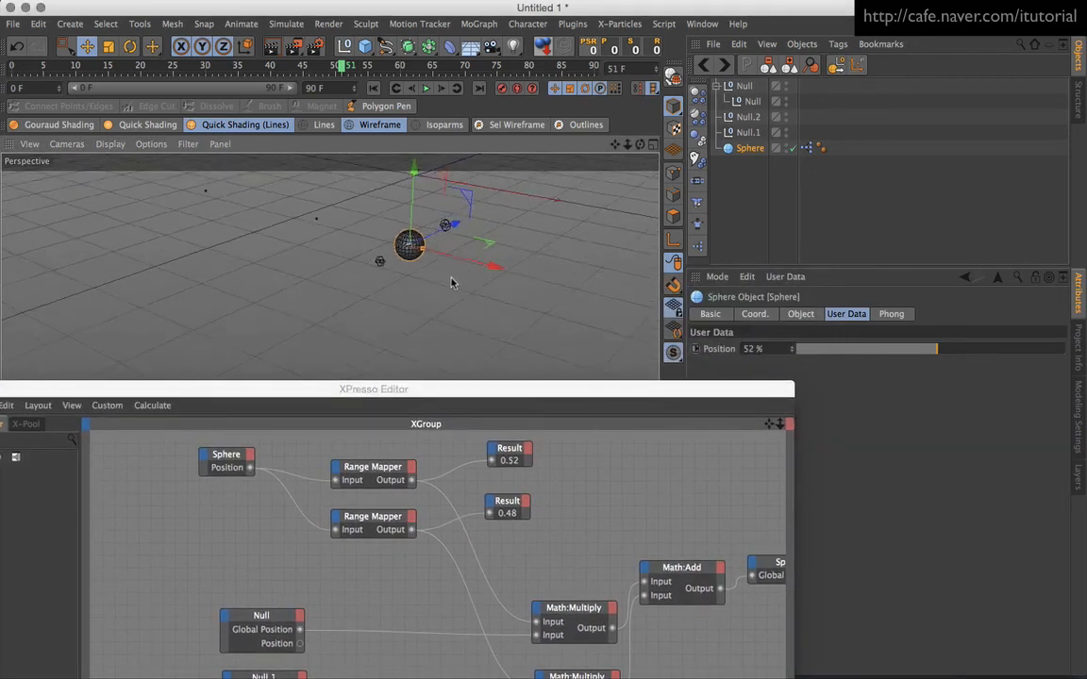
alt+middle_drag(451, 280, 465, 292)
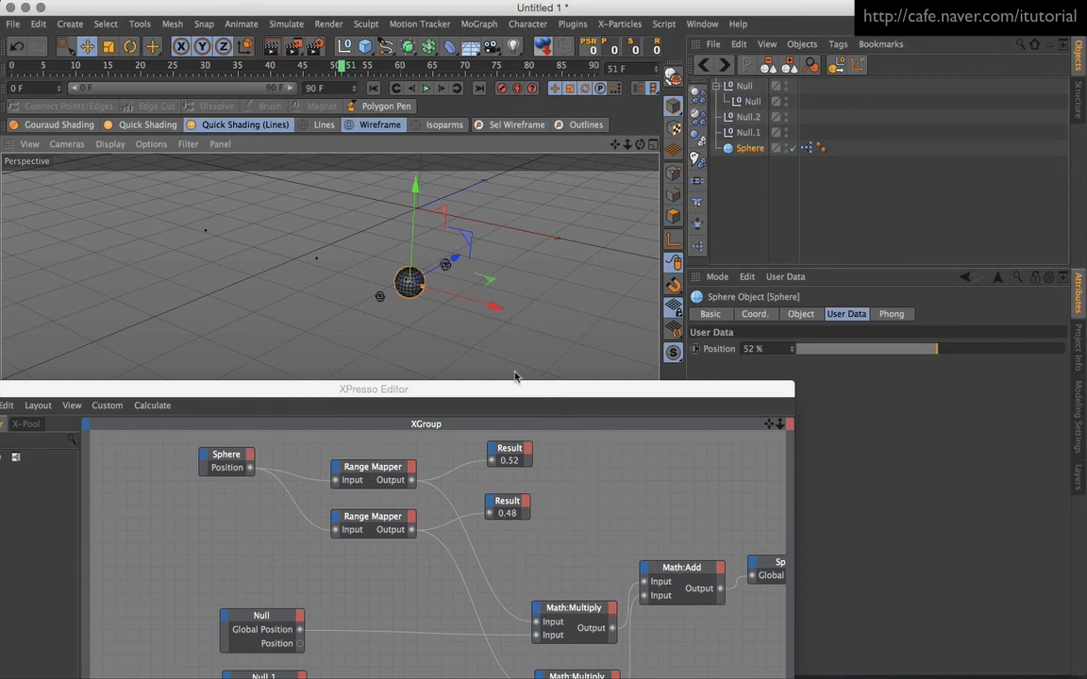
drag(512, 390, 514, 455)
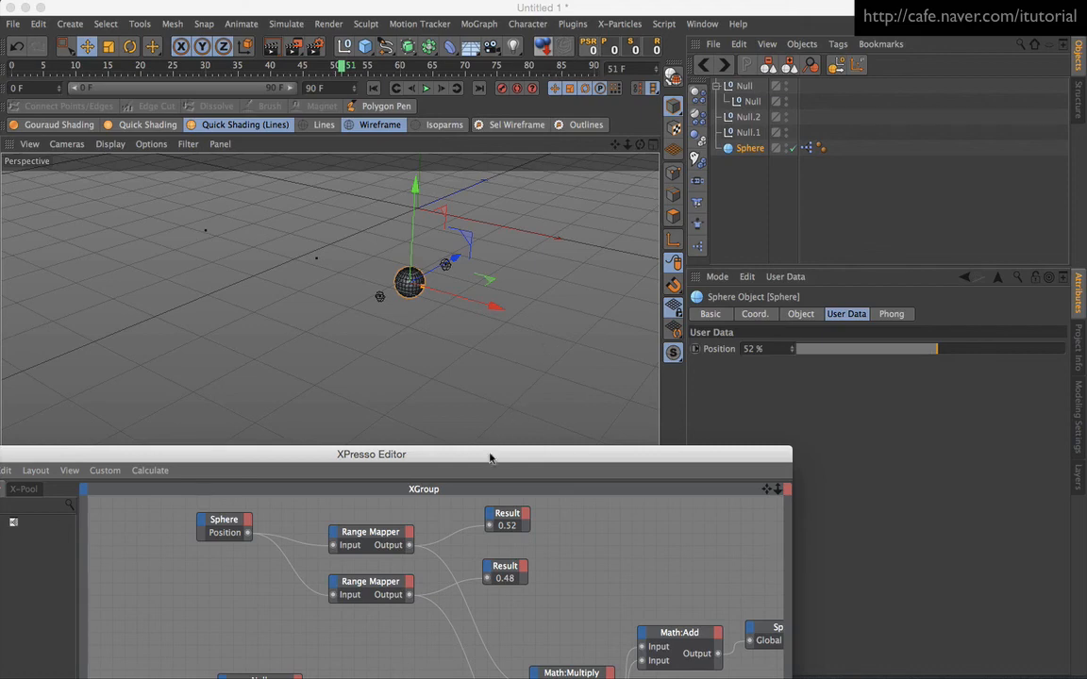
drag(490, 455, 533, 412)
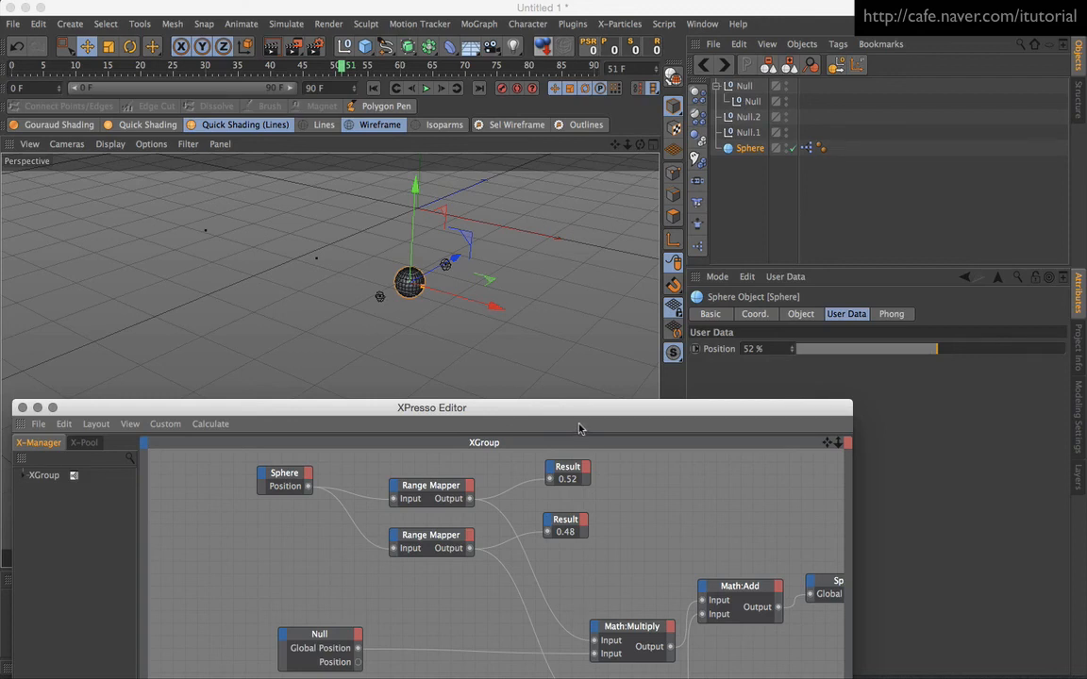
drag(580, 415, 608, 330)
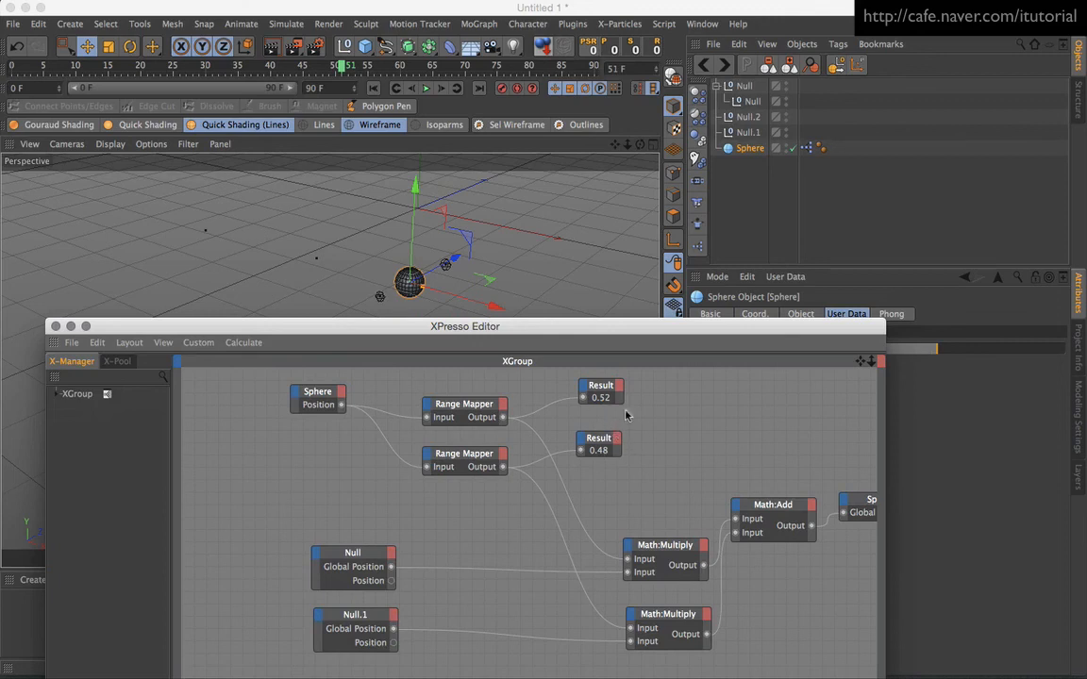
drag(602, 334, 599, 355)
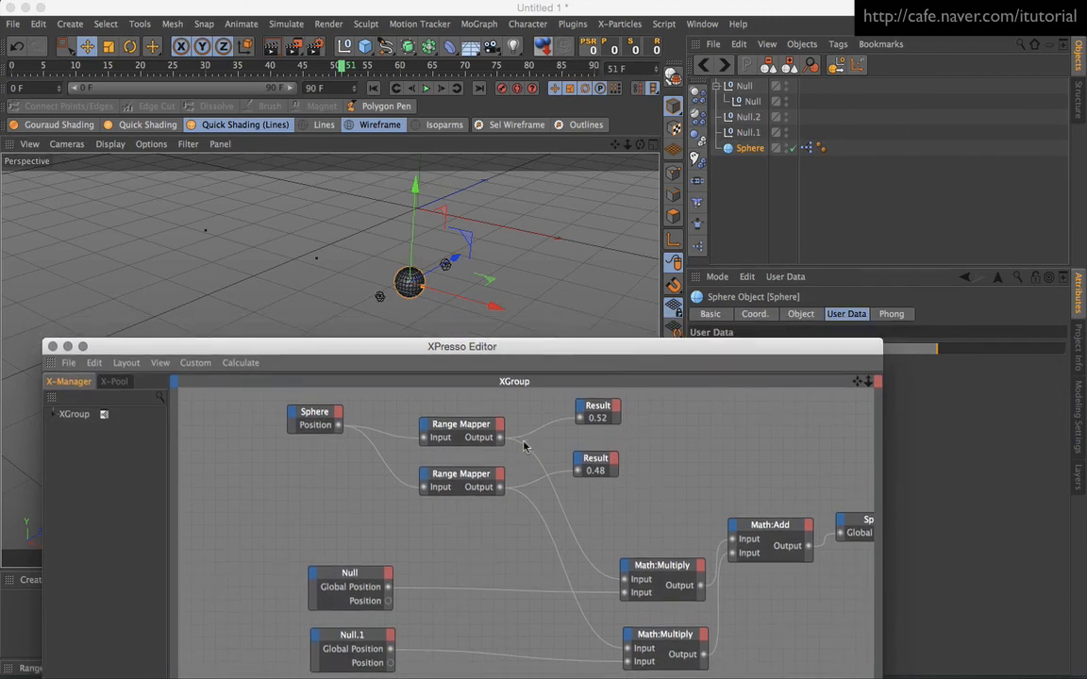
click(543, 474)
drag(556, 352, 537, 356)
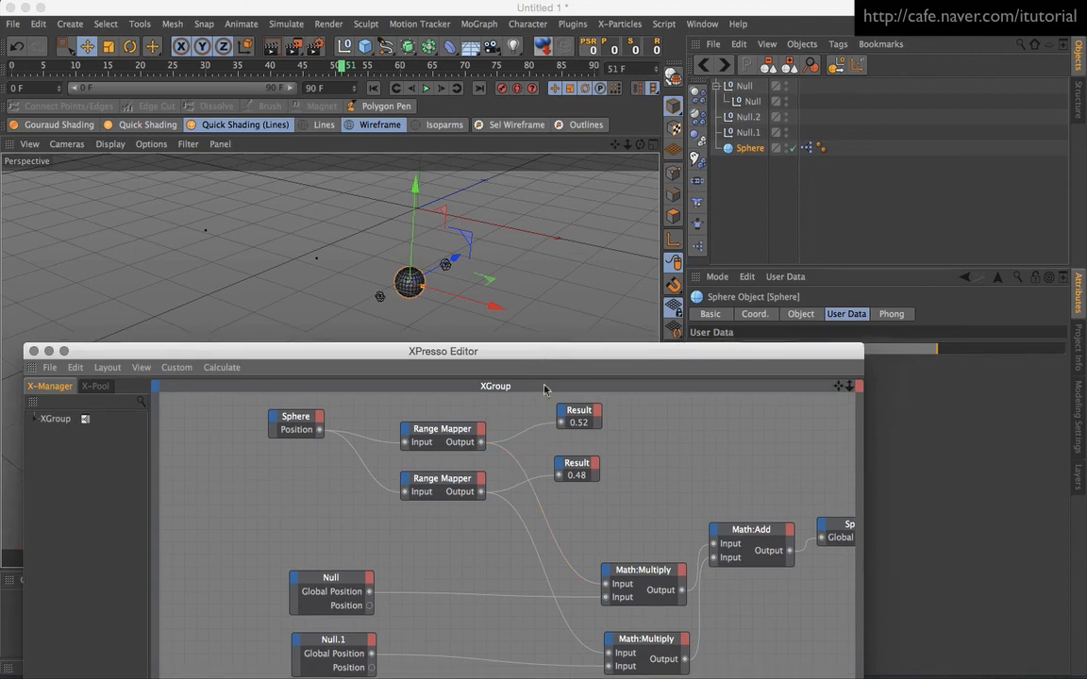